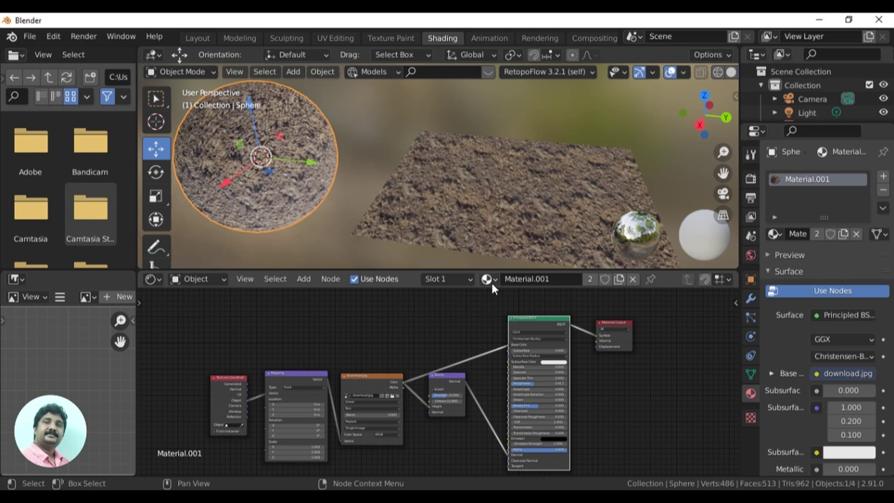
# - Orbit the viewport to a flatter angle on the textured sphere and plane
pyautogui.moveTo(488, 244); pyautogui.dragTo(579, 192, button='middle')
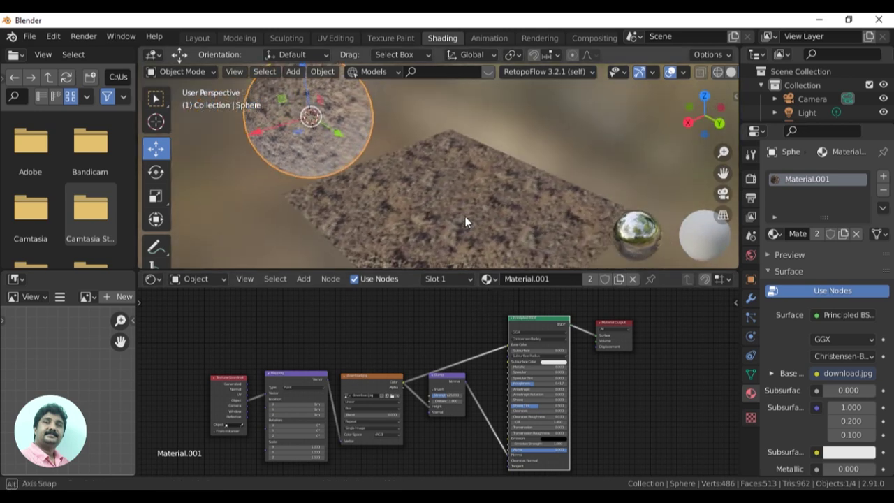
# - Zoom and pan to bring the Material.001 node tree into view
pyautogui.scroll(-3, 579, 191)
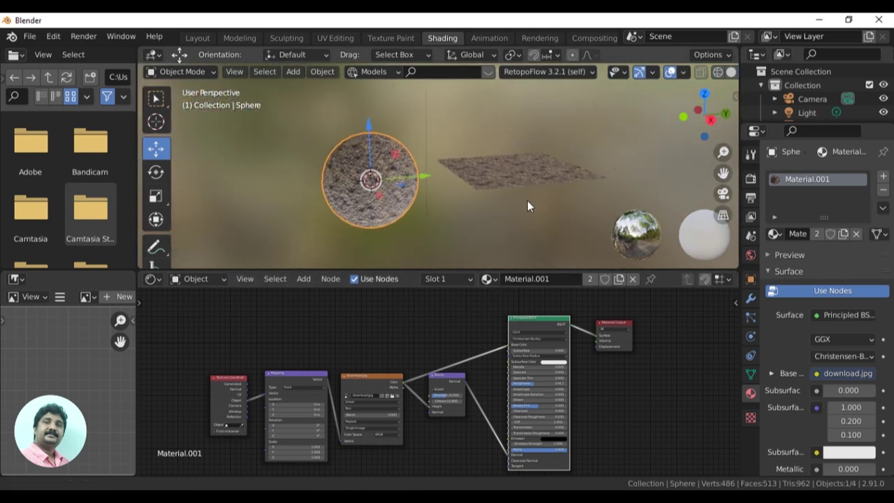
pyautogui.moveTo(572, 190); pyautogui.dragTo(509, 221, button='middle')
pyautogui.scroll(1, 509, 221)
pyautogui.scroll(1, 509, 212)
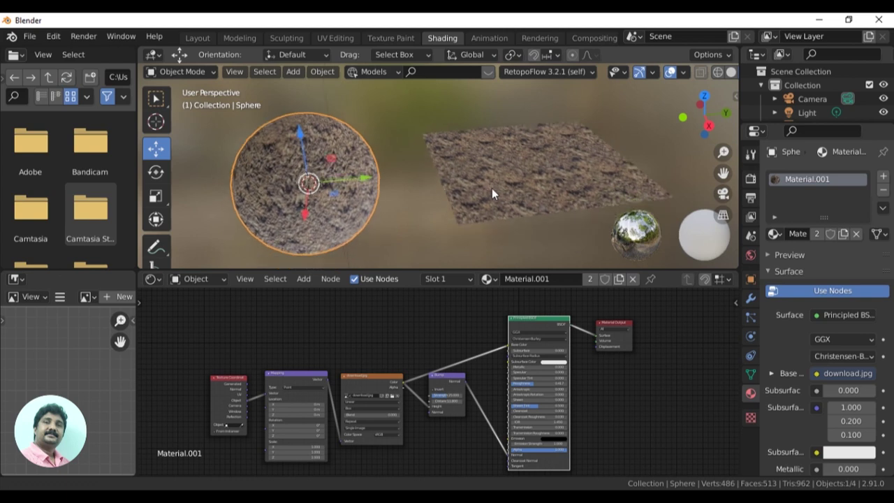
pyautogui.scroll(1, 491, 188)
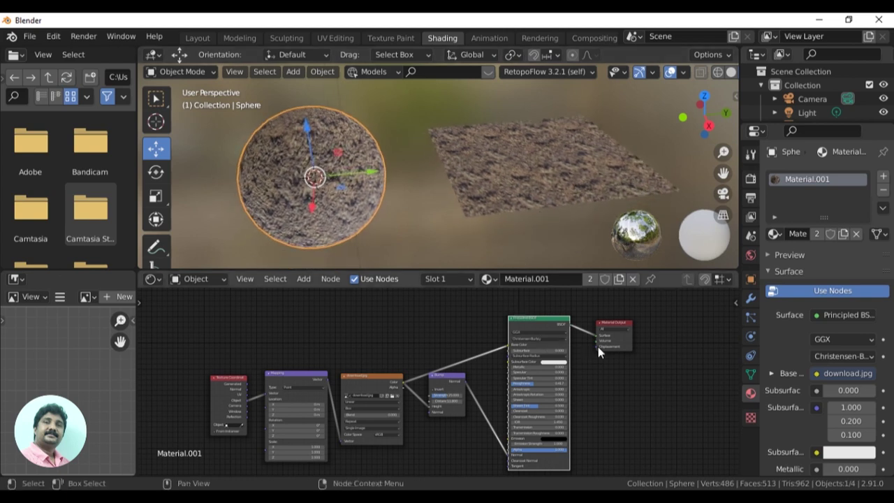
pyautogui.scroll(1, 627, 403)
pyautogui.scroll(1, 627, 403)
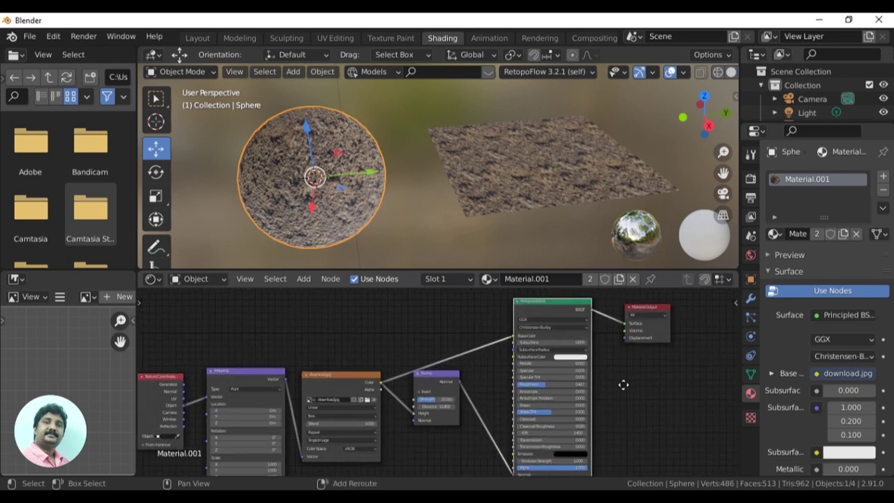
pyautogui.moveTo(626, 403); pyautogui.dragTo(579, 395, button='middle')
pyautogui.keyDown('shift'); pyautogui.scroll(1, 579, 395); pyautogui.keyUp('shift')
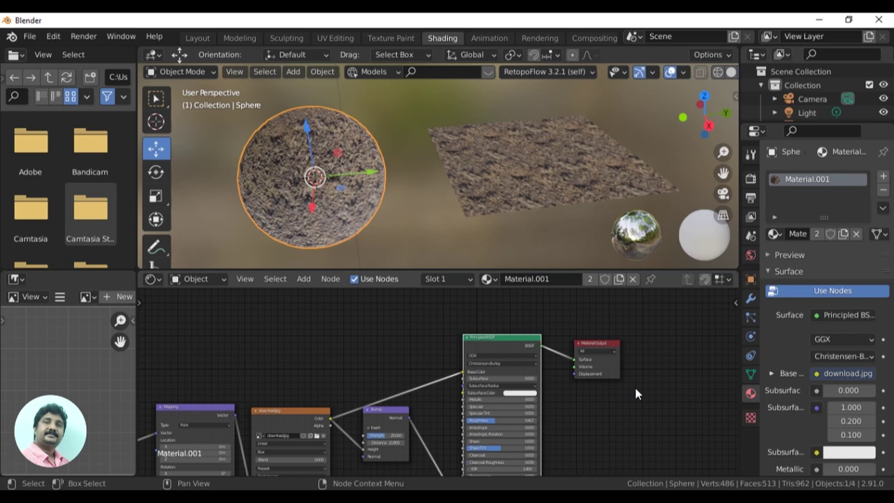
# - Orbit and zoom around the sphere and plane sharing the bumpy Material.001 texture
pyautogui.moveTo(403, 196)
pyautogui.mouseDown(button='middle')
pyautogui.moveTo(566, 185)
pyautogui.moveTo(341, 189)
pyautogui.mouseUp(button='middle')
pyautogui.moveTo(453, 201)
pyautogui.mouseDown(button='middle')
pyautogui.moveTo(537, 193)
pyautogui.moveTo(410, 178)
pyautogui.moveTo(345, 185)
pyautogui.moveTo(528, 189)
pyautogui.moveTo(463, 212)
pyautogui.moveTo(577, 201)
pyautogui.moveTo(432, 215)
pyautogui.moveTo(588, 210)
pyautogui.moveTo(551, 199)
pyautogui.moveTo(452, 231)
pyautogui.moveTo(506, 207)
pyautogui.moveTo(426, 219)
pyautogui.moveTo(475, 199)
pyautogui.moveTo(410, 146)
pyautogui.moveTo(523, 143)
pyautogui.moveTo(579, 153)
pyautogui.moveTo(446, 202)
pyautogui.moveTo(488, 210)
pyautogui.moveTo(478, 230)
pyautogui.moveTo(548, 207)
pyautogui.moveTo(482, 213)
pyautogui.moveTo(569, 206)
pyautogui.moveTo(494, 213)
pyautogui.moveTo(484, 197)
pyautogui.moveTo(499, 187)
pyautogui.moveTo(473, 222)
pyautogui.moveTo(532, 223)
pyautogui.moveTo(524, 220)
pyautogui.mouseUp(button='middle')
pyautogui.scroll(2, 500, 230)
pyautogui.scroll(-2, 547, 207)
pyautogui.scroll(1, 501, 214)
pyautogui.scroll(-2, 505, 191)
pyautogui.scroll(-1, 497, 196)
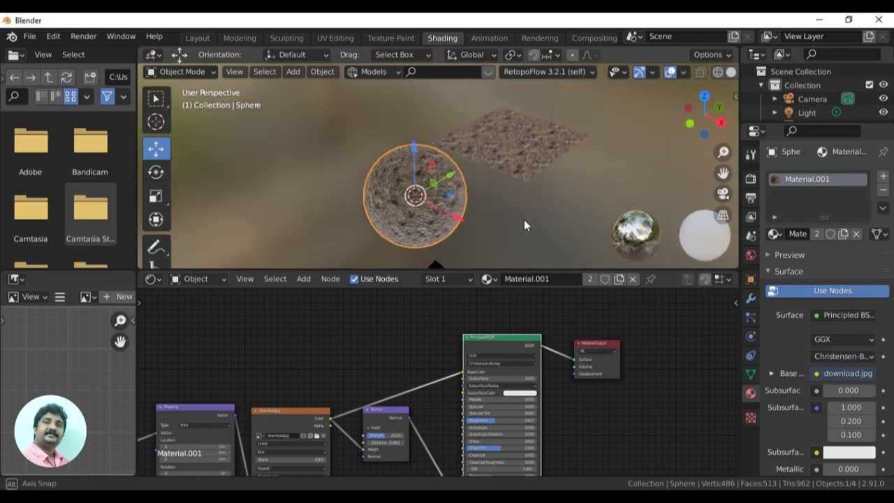
# - Delete the default cube and add a UV Sphere at the origin
pyautogui.scroll(2, 496, 332)
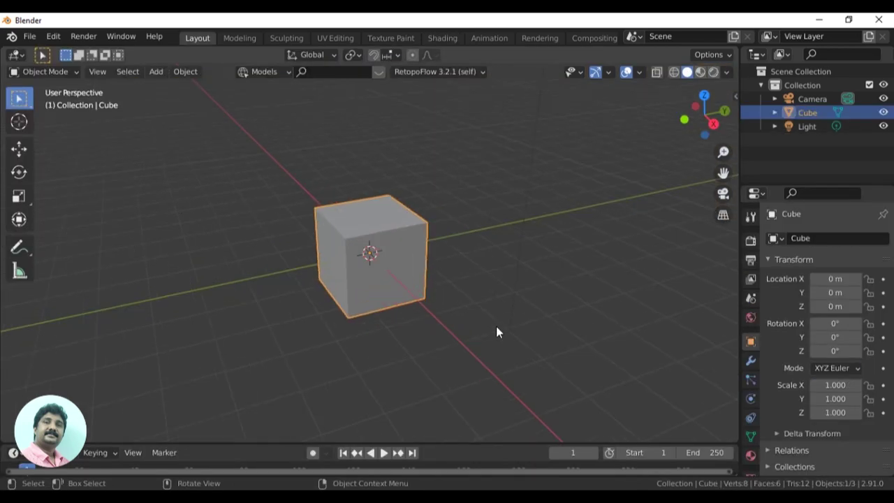
pyautogui.scroll(-1, 496, 332)
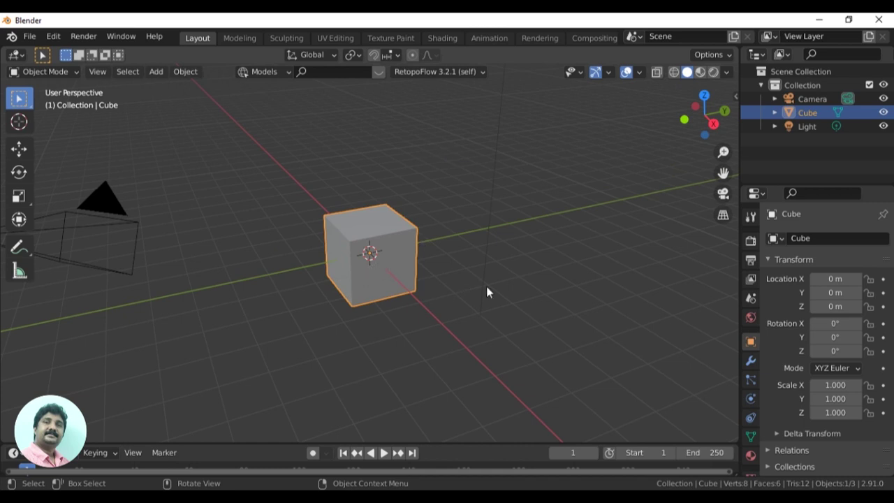
pyautogui.press('Delete')
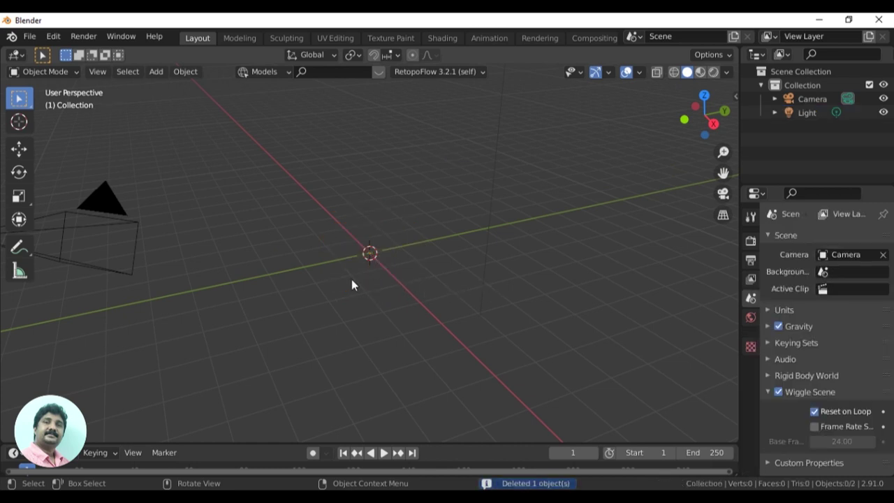
pyautogui.click(157, 72)
pyautogui.moveTo(173, 87)
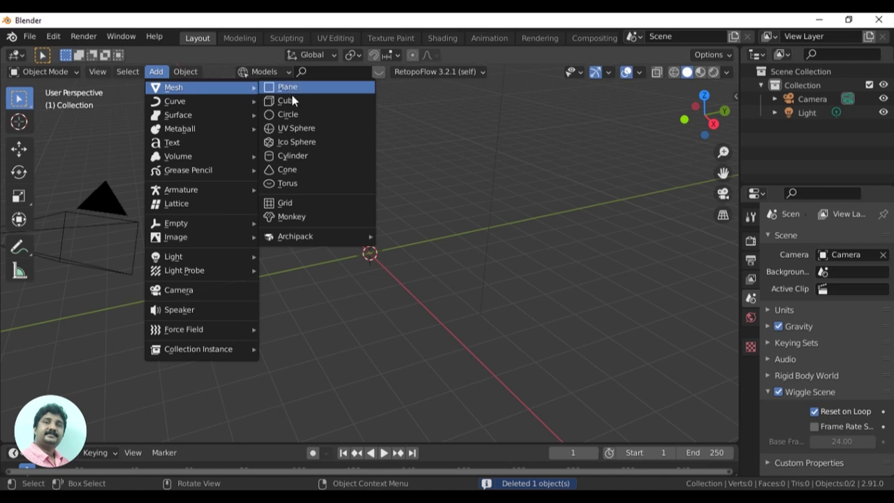
pyautogui.click(294, 127)
# - Scale the sphere uniformly to 1.758 and set it to Shade Smooth
pyautogui.press('s')
pyautogui.click(519, 370)
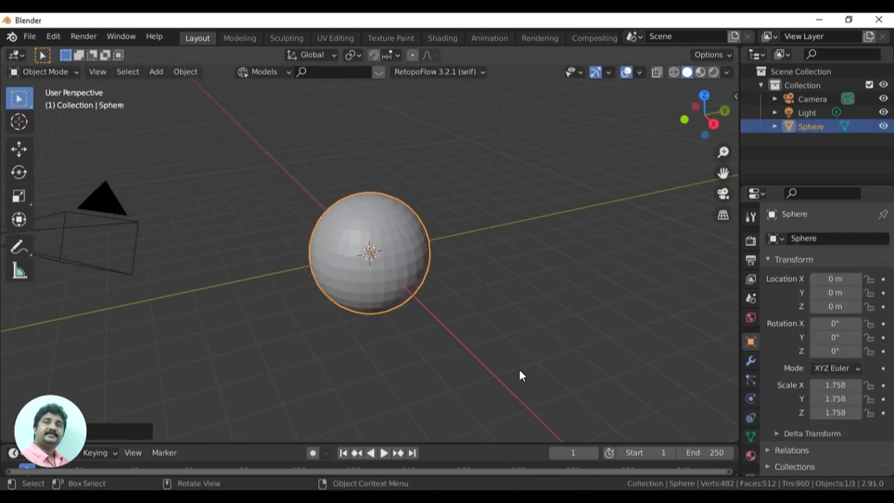
pyautogui.rightClick(396, 234)
pyautogui.click(384, 234)
pyautogui.moveTo(457, 283)
pyautogui.mouseDown(button='middle')
pyautogui.moveTo(442, 278)
pyautogui.moveTo(495, 291)
pyautogui.mouseUp(button='middle')
pyautogui.scroll(2, 495, 291)
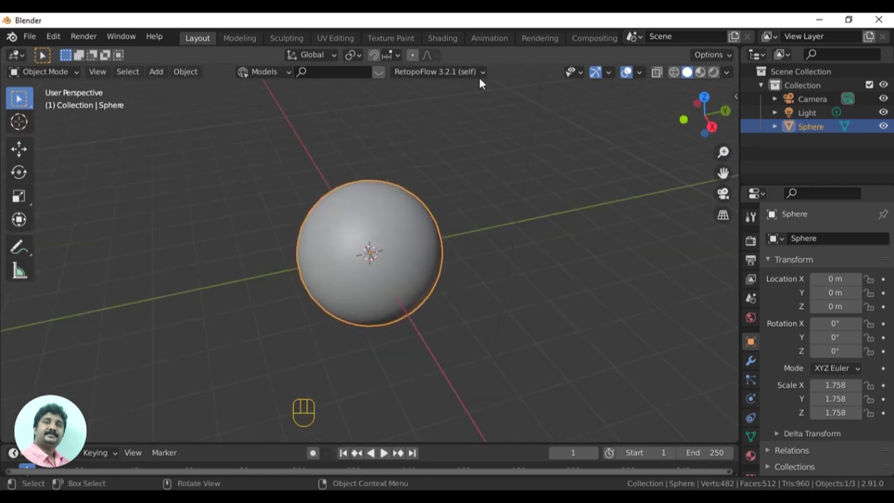
# - Switch to the Shading workspace and frame the sphere in the viewport
pyautogui.click(441, 39)
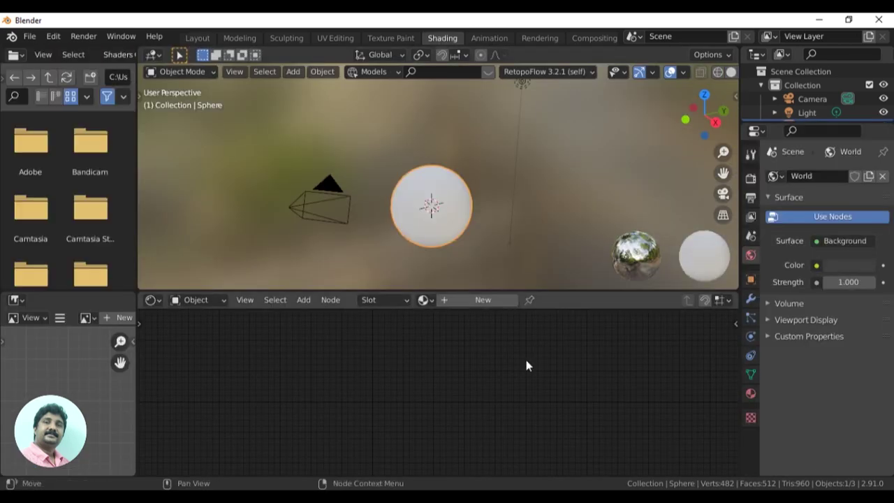
pyautogui.scroll(3, 526, 261)
pyautogui.scroll(1, 525, 266)
pyautogui.scroll(-2, 525, 266)
pyautogui.moveTo(508, 244)
pyautogui.keyDown('shift'); pyautogui.mouseDown(button='middle')
pyautogui.moveTo(514, 207)
pyautogui.moveTo(501, 220)
pyautogui.mouseUp(button='middle'); pyautogui.keyUp('shift')
pyautogui.scroll(2, 504, 218)
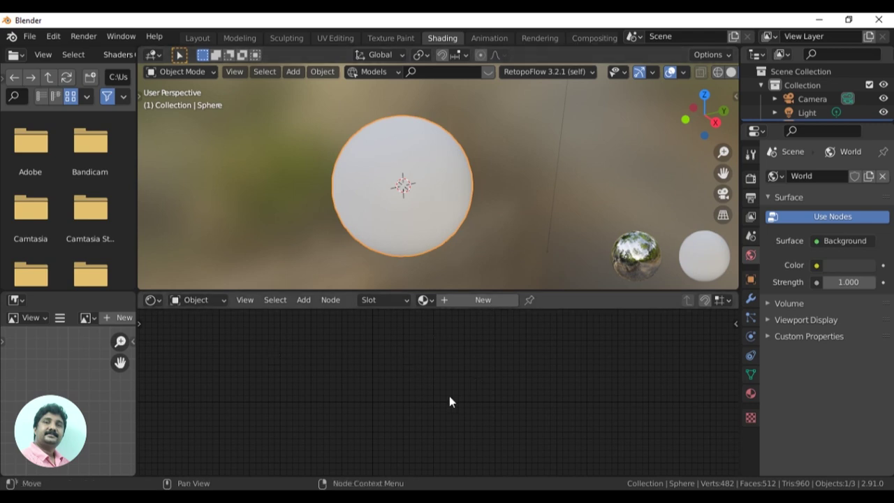
# - Create a new material, Material.001, and zoom the Shader Editor onto its nodes
pyautogui.click(751, 393)
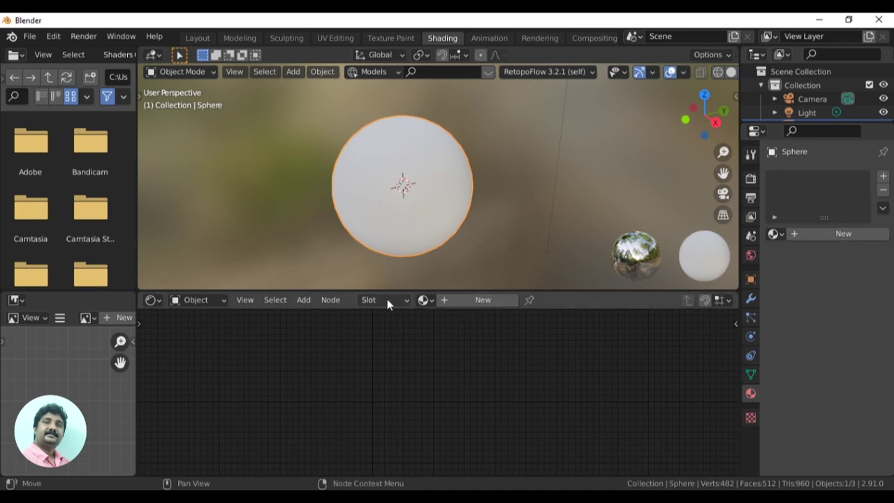
pyautogui.click(485, 300)
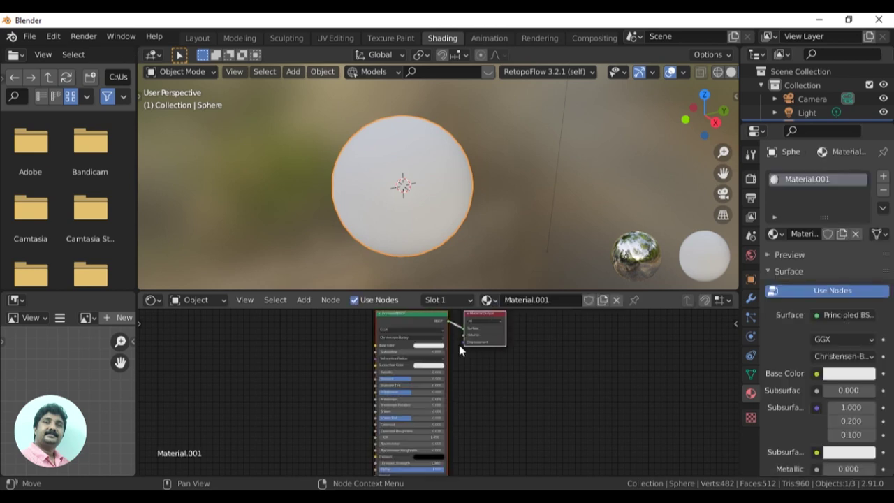
pyautogui.scroll(4, 511, 374)
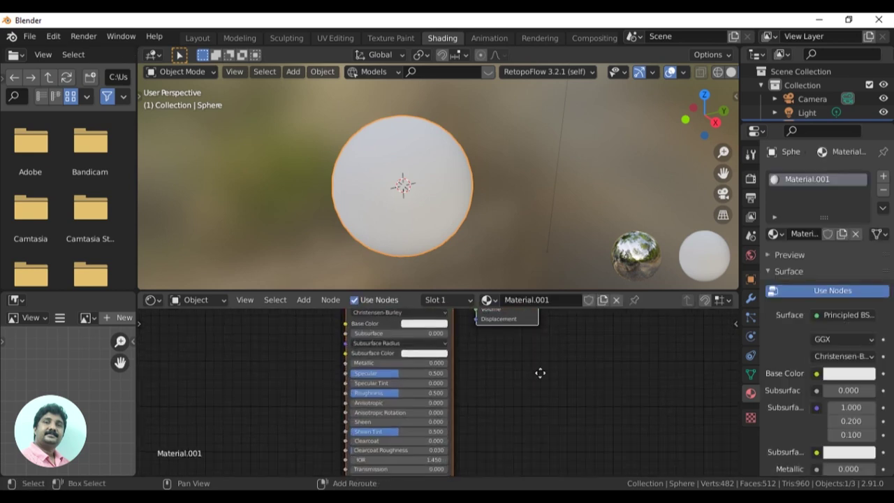
pyautogui.keyDown('shift'); pyautogui.scroll(1, 557, 424); pyautogui.keyUp('shift')
pyautogui.scroll(1, 556, 424)
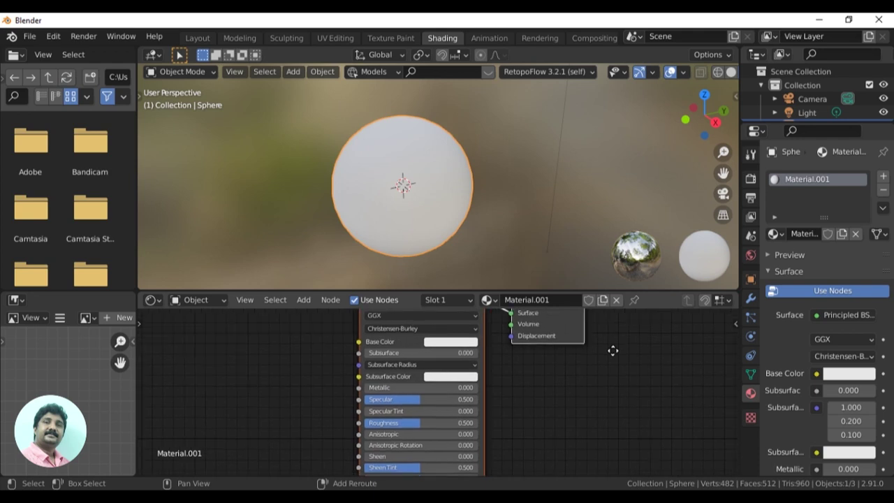
pyautogui.scroll(2, 600, 412)
pyautogui.scroll(1, 601, 412)
pyautogui.click(304, 300)
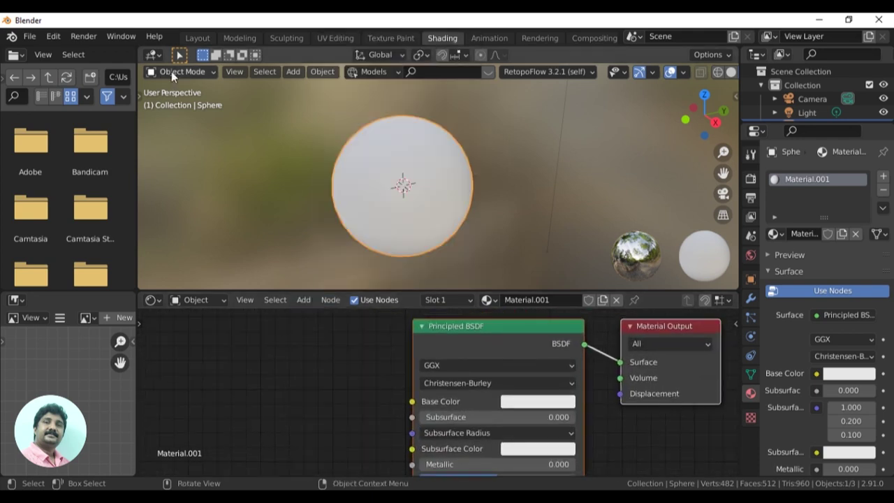
# - Add a Wave Texture node (Bands, X, Sine, scale 5.000) to Material.001
pyautogui.click(293, 72)
pyautogui.moveTo(311, 87)
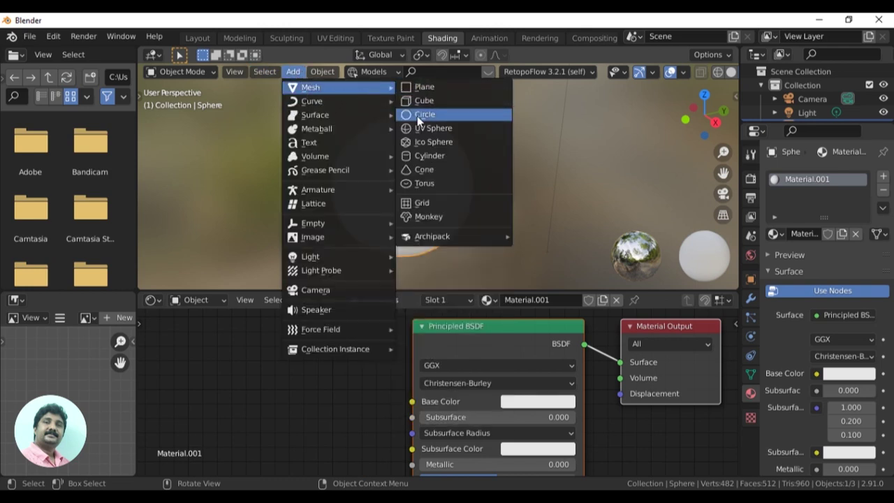
pyautogui.click(304, 304)
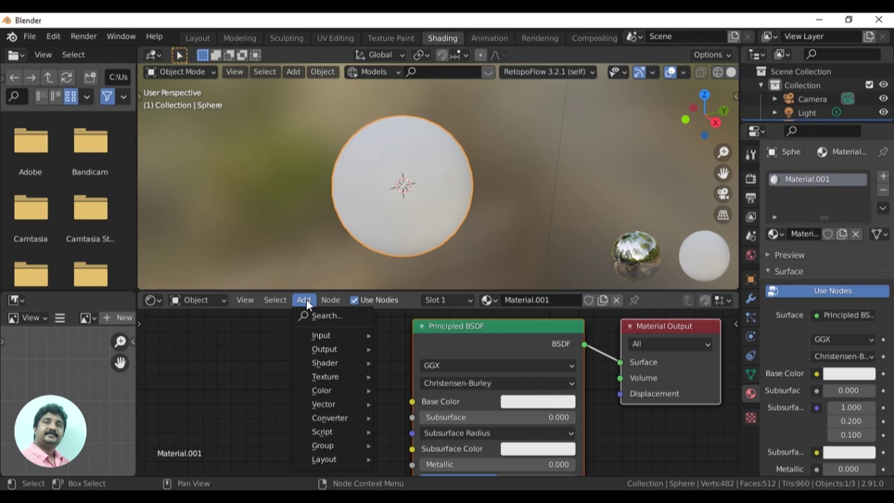
pyautogui.click(306, 299)
pyautogui.click(305, 300)
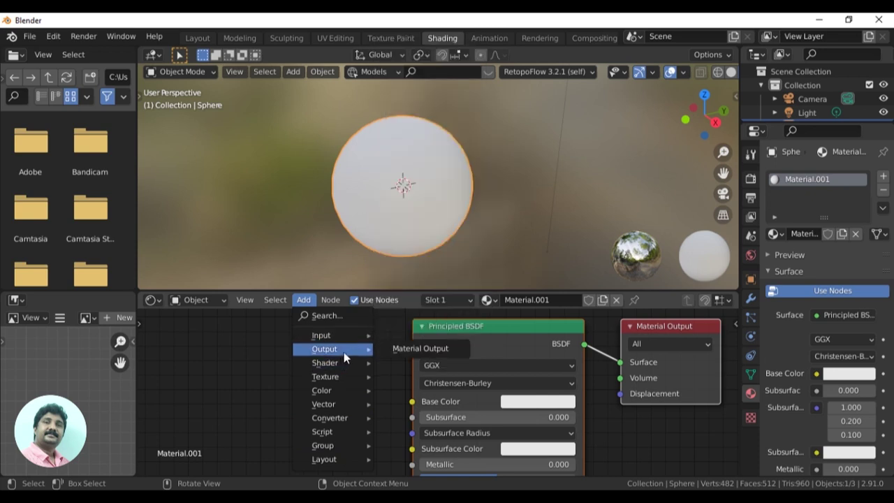
pyautogui.moveTo(326, 377)
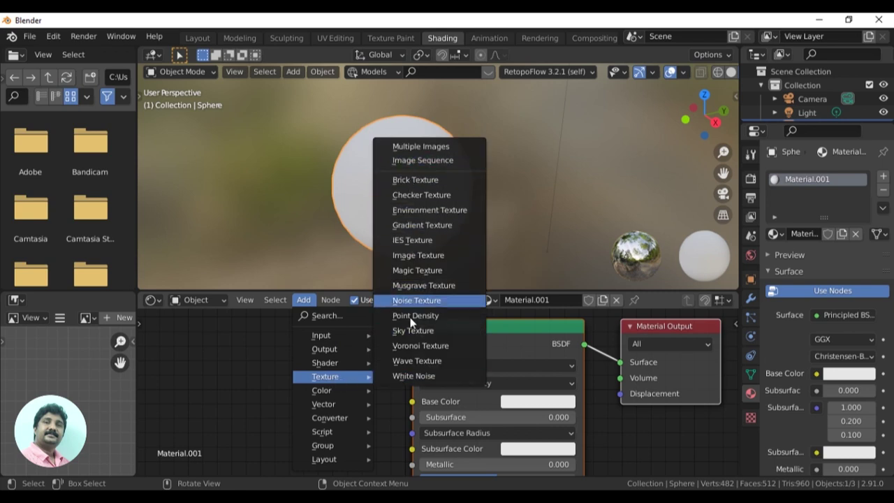
pyautogui.click(235, 374)
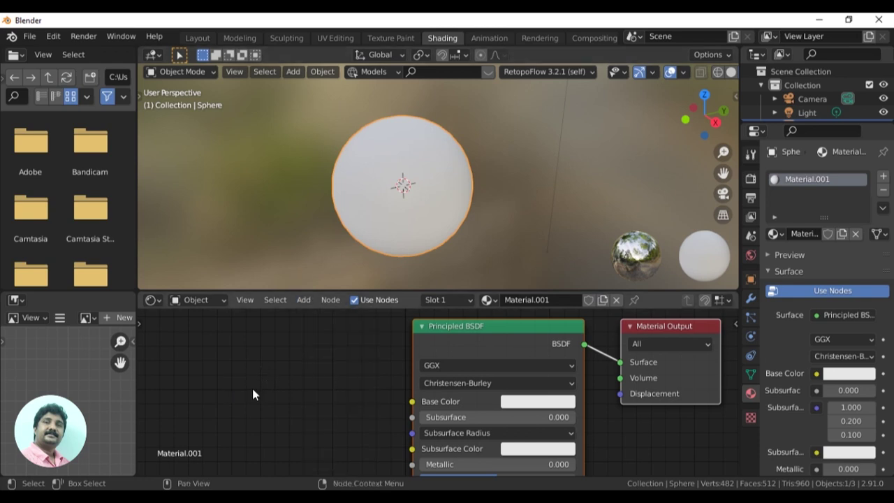
pyautogui.hotkey('shift', 'a')
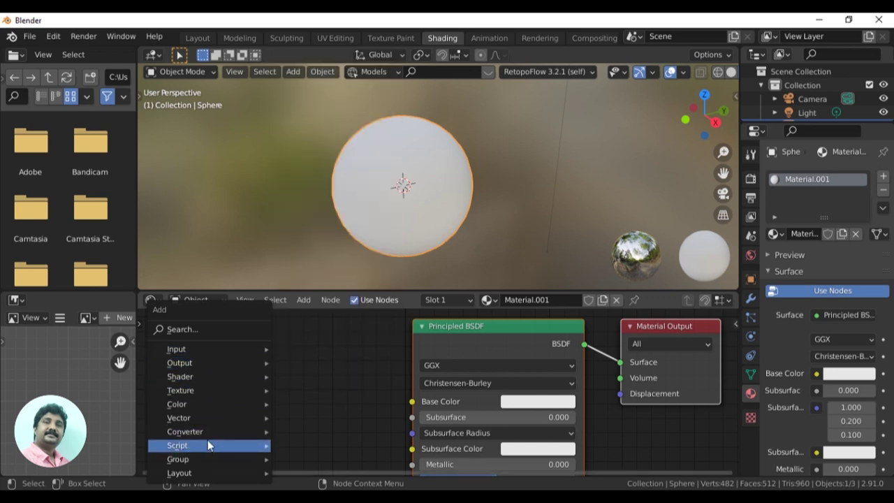
pyautogui.moveTo(177, 349)
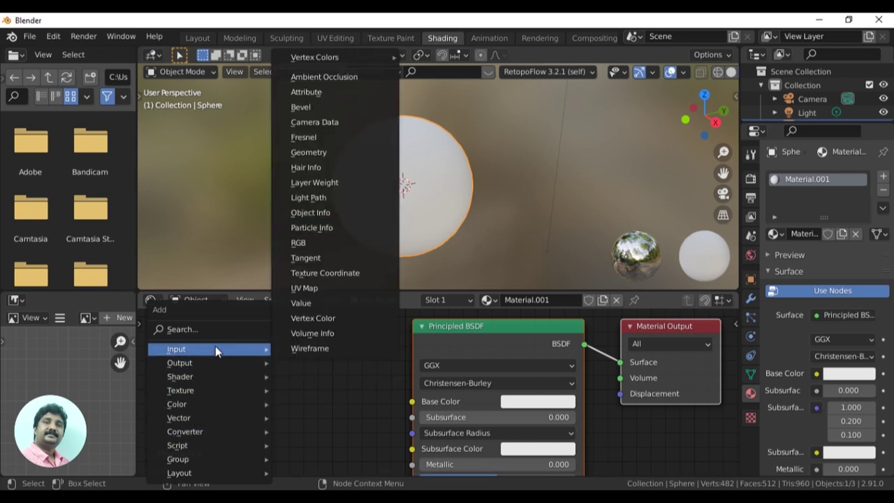
pyautogui.click(303, 299)
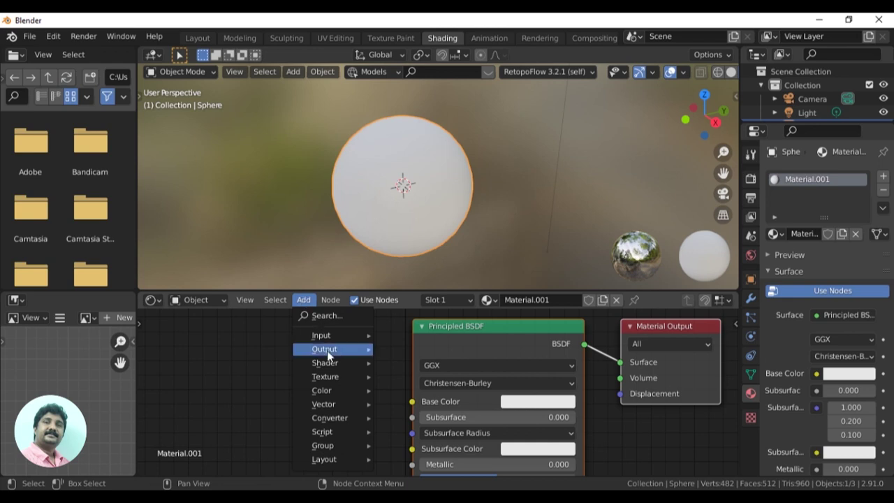
pyautogui.moveTo(180, 390)
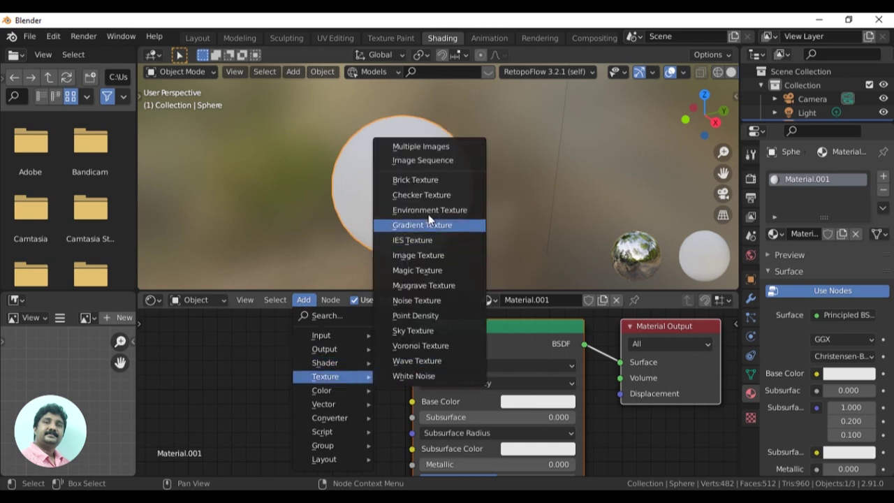
pyautogui.click(419, 361)
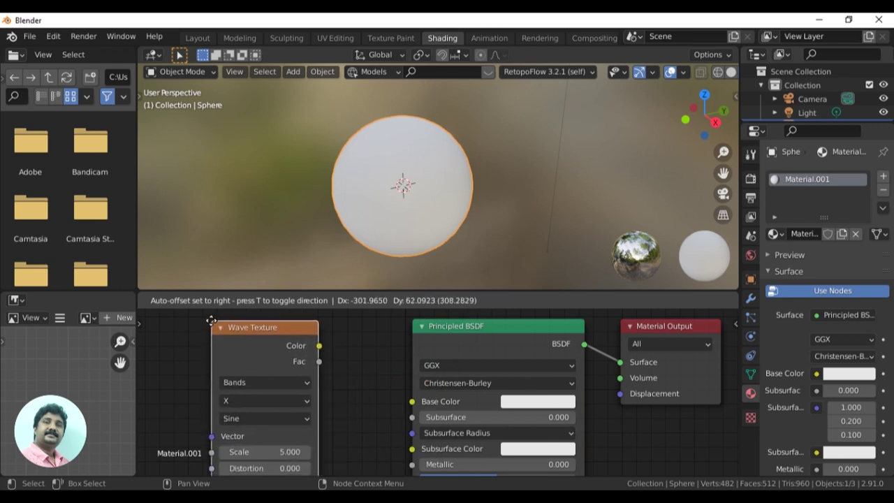
# - Place the Wave Texture left of the Principled BSDF and link Color to Base Color
pyautogui.click(211, 320)
pyautogui.moveTo(369, 292); pyautogui.dragTo(376, 231)
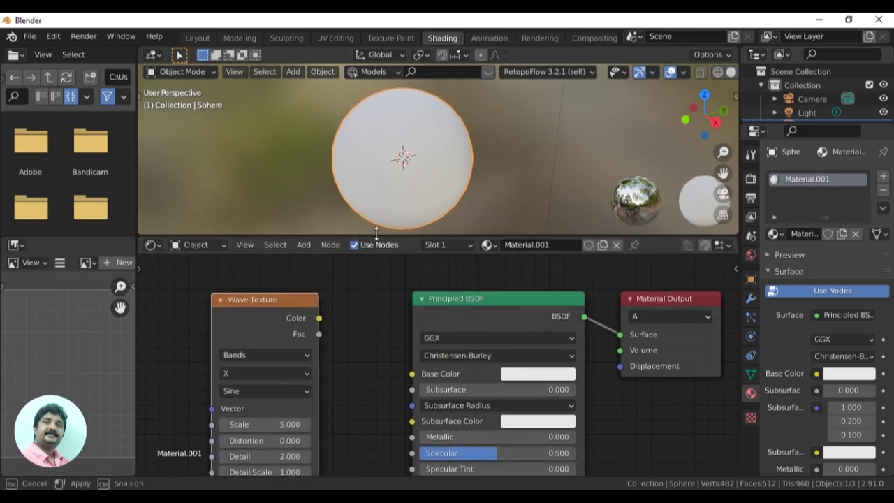
pyautogui.scroll(-2, 438, 337)
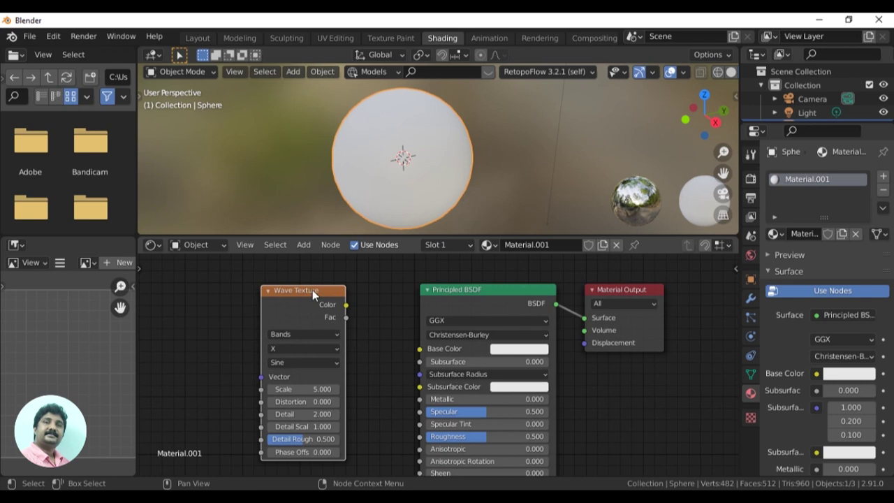
pyautogui.moveTo(312, 292); pyautogui.dragTo(277, 308)
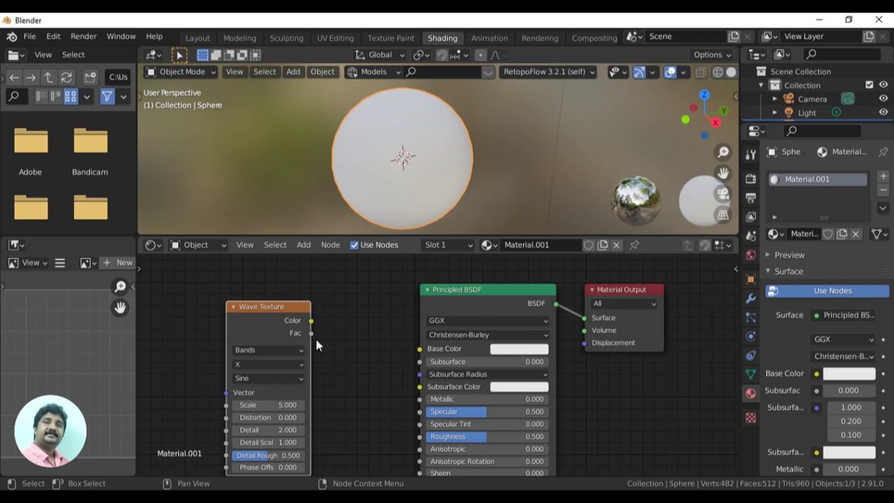
pyautogui.moveTo(383, 384)
pyautogui.mouseDown(button='middle')
pyautogui.moveTo(380, 351)
pyautogui.moveTo(372, 357)
pyautogui.mouseUp(button='middle')
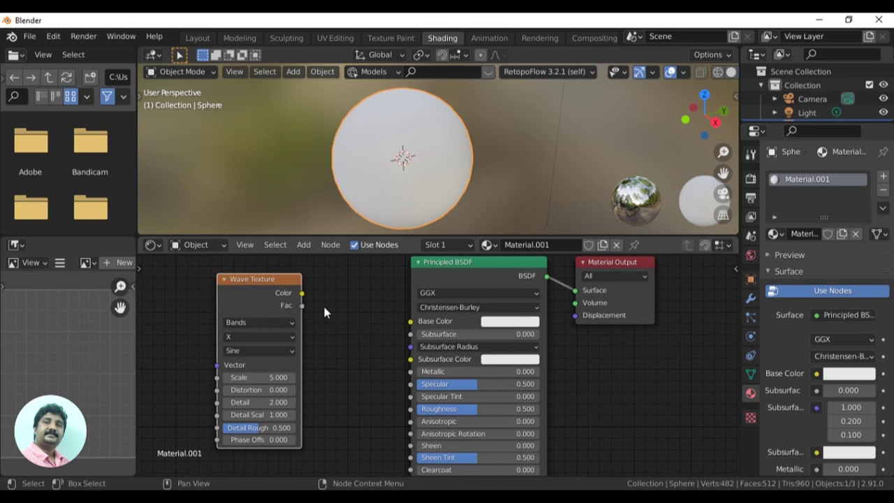
pyautogui.moveTo(302, 292); pyautogui.dragTo(321, 299)
pyautogui.moveTo(387, 323); pyautogui.dragTo(411, 321)
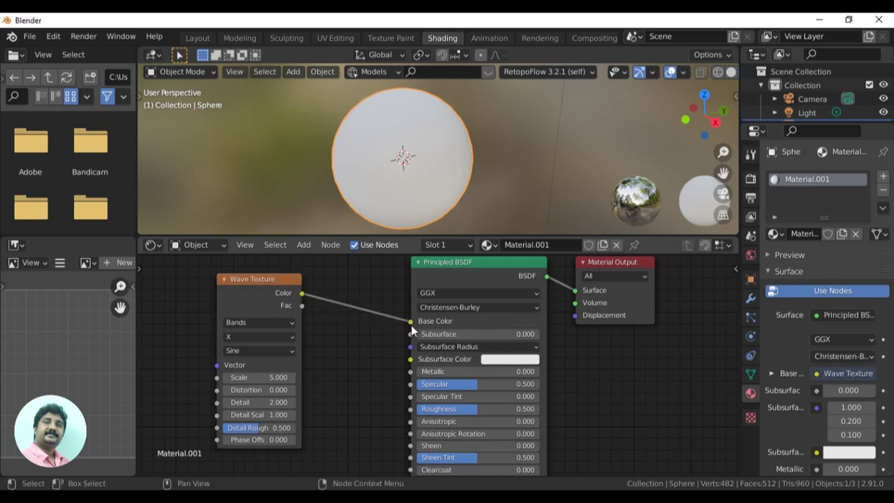
# - Enlarge the 3D viewport and orbit to inspect the black-and-white striped sphere
pyautogui.moveTo(435, 169)
pyautogui.mouseDown(button='middle')
pyautogui.moveTo(501, 182)
pyautogui.moveTo(527, 147)
pyautogui.moveTo(307, 178)
pyautogui.mouseUp(button='middle')
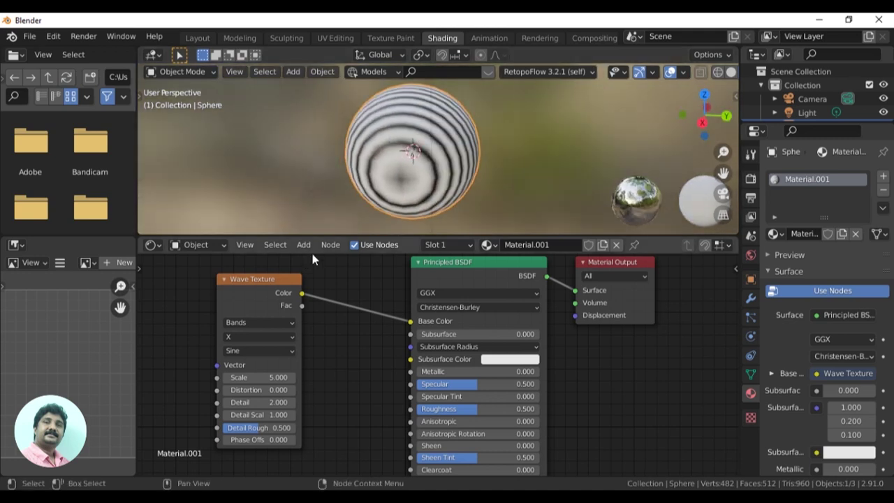
pyautogui.scroll(3, 458, 168)
pyautogui.scroll(-2, 491, 177)
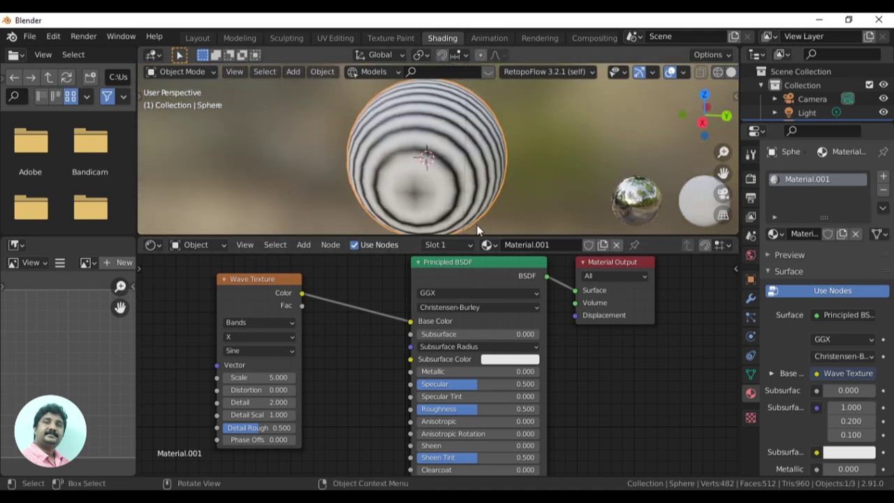
pyautogui.moveTo(478, 238); pyautogui.dragTo(447, 271)
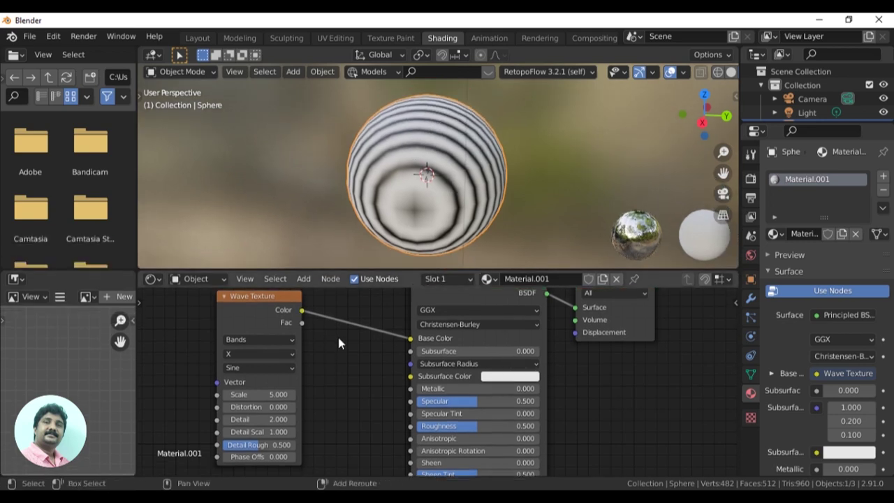
pyautogui.moveTo(338, 334); pyautogui.dragTo(346, 356, button='middle')
pyautogui.click(303, 279)
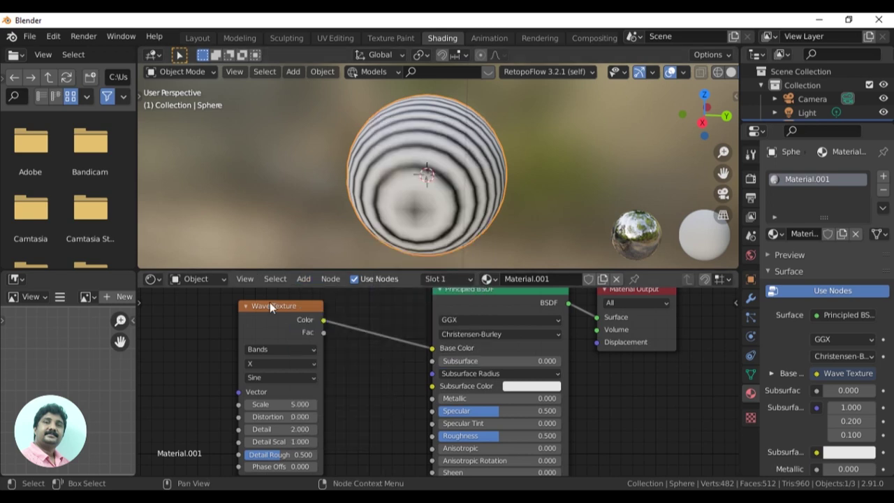
pyautogui.scroll(1, 352, 365)
pyautogui.scroll(1, 386, 347)
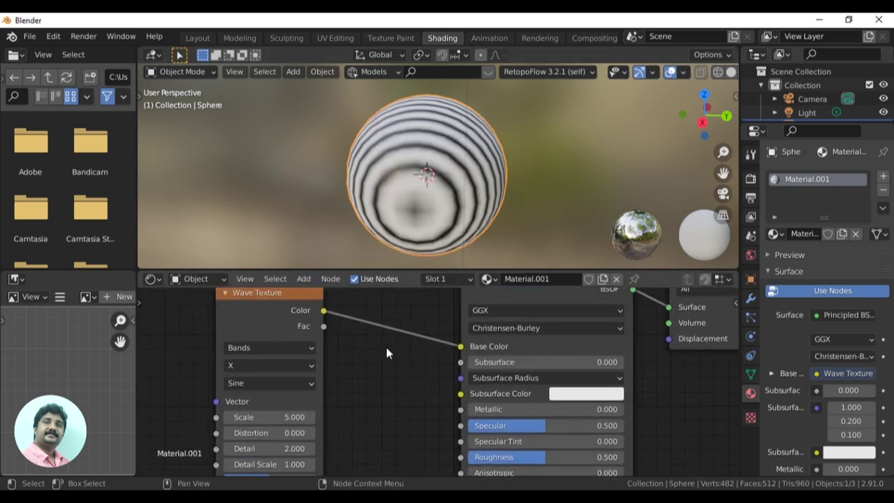
pyautogui.moveTo(363, 352)
pyautogui.keyDown('shift'); pyautogui.mouseDown(button='middle')
pyautogui.moveTo(389, 369)
pyautogui.moveTo(385, 380)
pyautogui.mouseUp(button='middle'); pyautogui.keyUp('shift')
pyautogui.moveTo(443, 213)
pyautogui.mouseDown(button='middle')
pyautogui.moveTo(477, 218)
pyautogui.moveTo(361, 214)
pyautogui.moveTo(492, 211)
pyautogui.moveTo(391, 215)
pyautogui.moveTo(461, 216)
pyautogui.moveTo(464, 225)
pyautogui.moveTo(465, 211)
pyautogui.moveTo(426, 207)
pyautogui.mouseUp(button='middle')
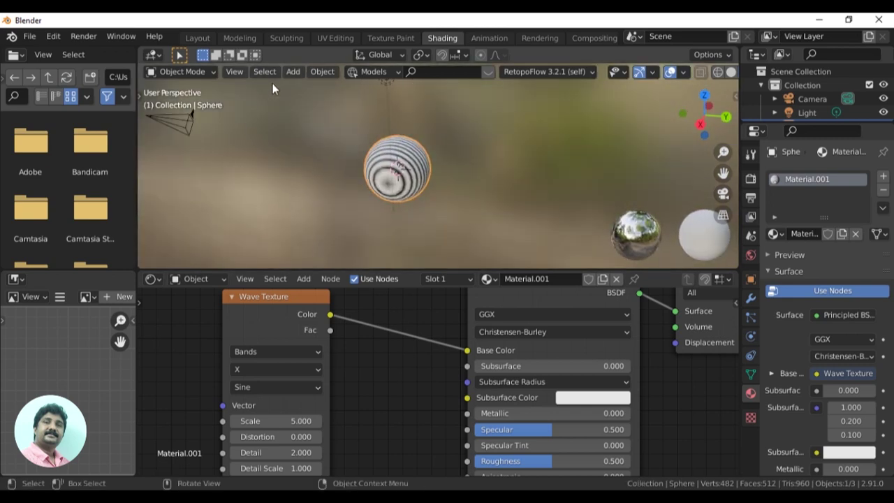
# - Add a plane, scale it up and move it to the right of the sphere
pyautogui.click(293, 72)
pyautogui.moveTo(311, 87)
pyautogui.click(422, 88)
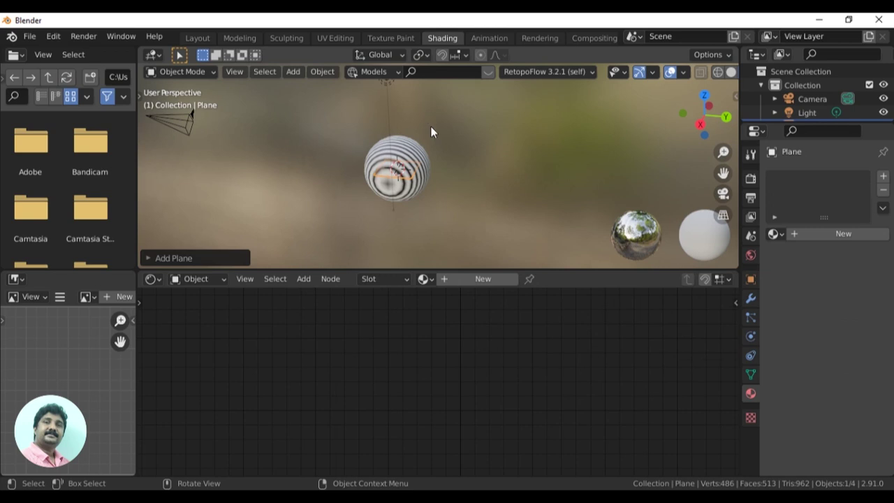
pyautogui.click(141, 98)
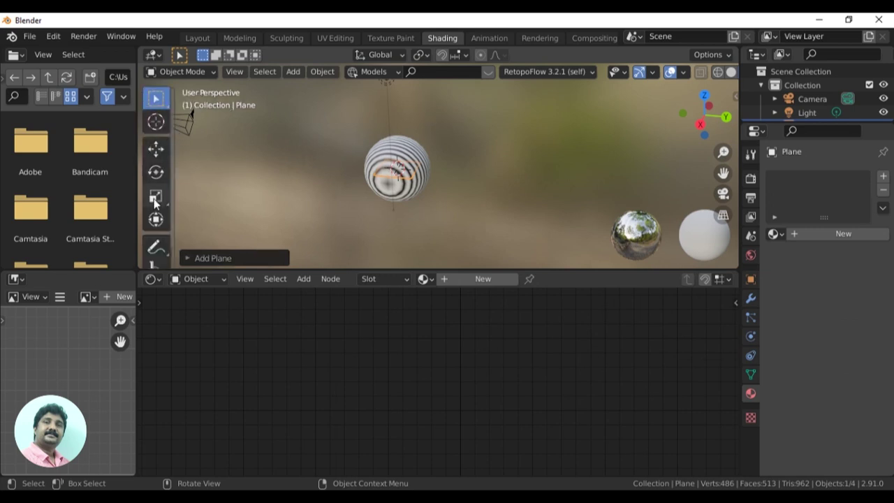
pyautogui.click(155, 198)
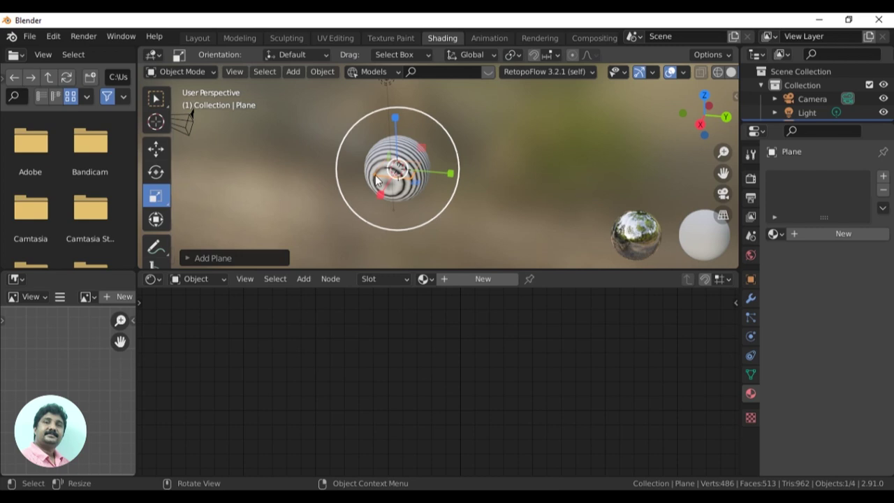
pyautogui.press('s')
pyautogui.click(441, 148)
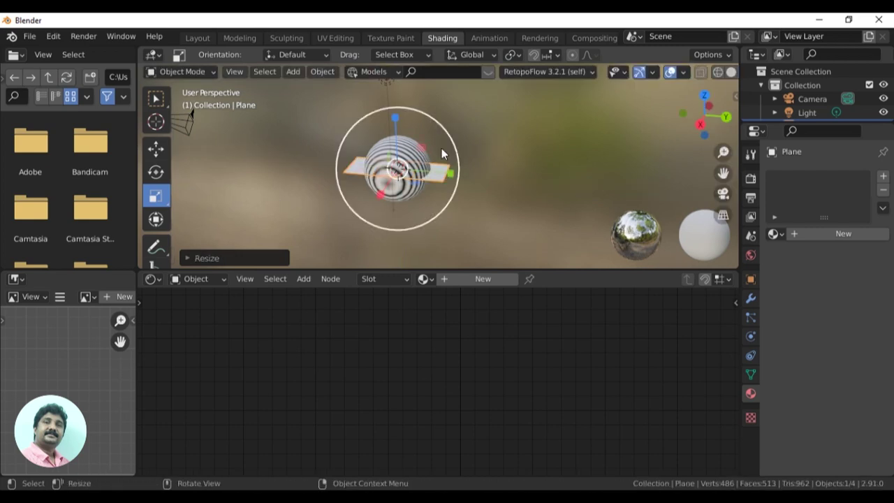
pyautogui.press('g')
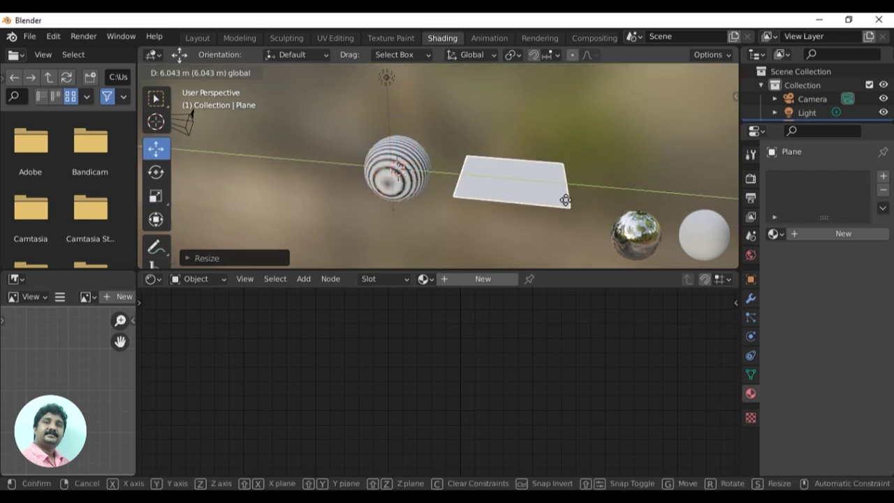
pyautogui.click(565, 198)
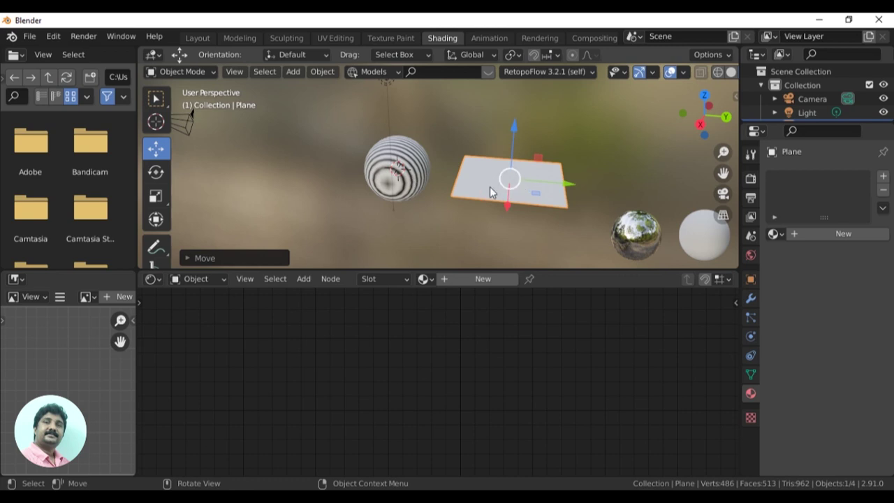
pyautogui.click(423, 279)
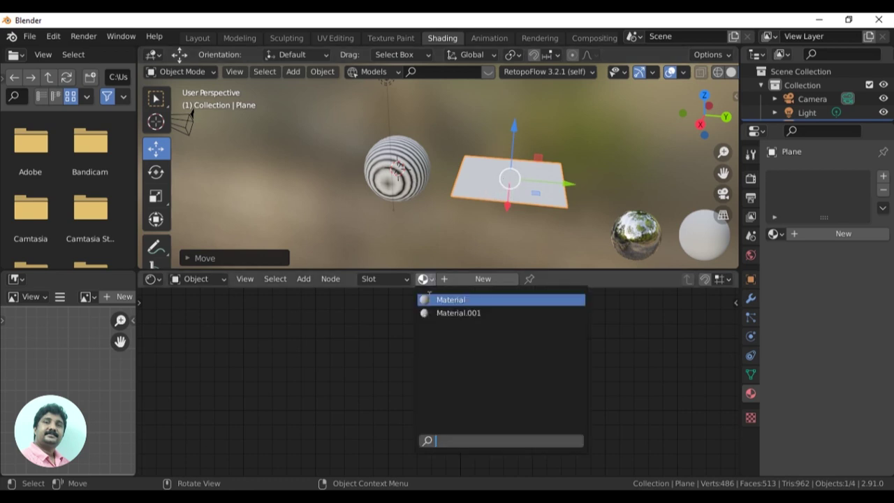
# - Assign Material.001 to the plane and set wave Scale 3.8, Distortion -2.1
pyautogui.click(430, 312)
pyautogui.moveTo(502, 201)
pyautogui.mouseDown(button='middle')
pyautogui.moveTo(435, 226)
pyautogui.moveTo(491, 211)
pyautogui.moveTo(384, 189)
pyautogui.moveTo(433, 210)
pyautogui.moveTo(467, 202)
pyautogui.mouseUp(button='middle')
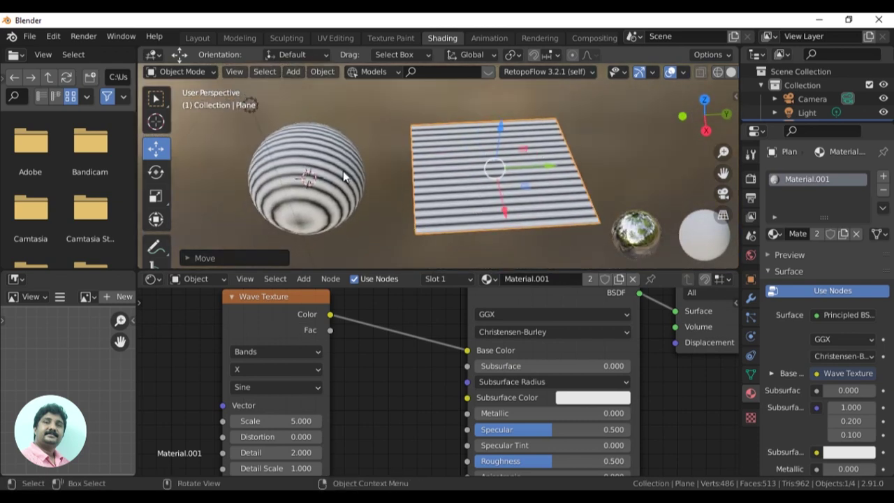
pyautogui.moveTo(395, 195); pyautogui.dragTo(434, 200, button='middle')
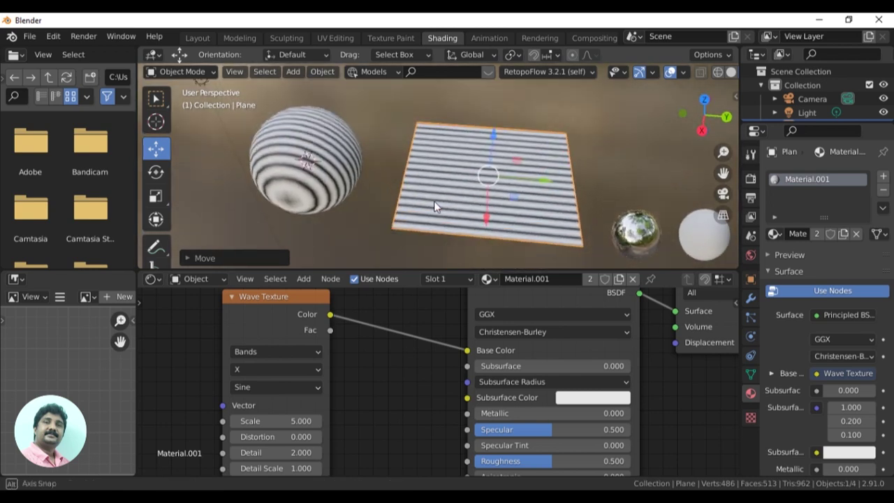
pyautogui.moveTo(262, 422); pyautogui.dragTo(231, 421)
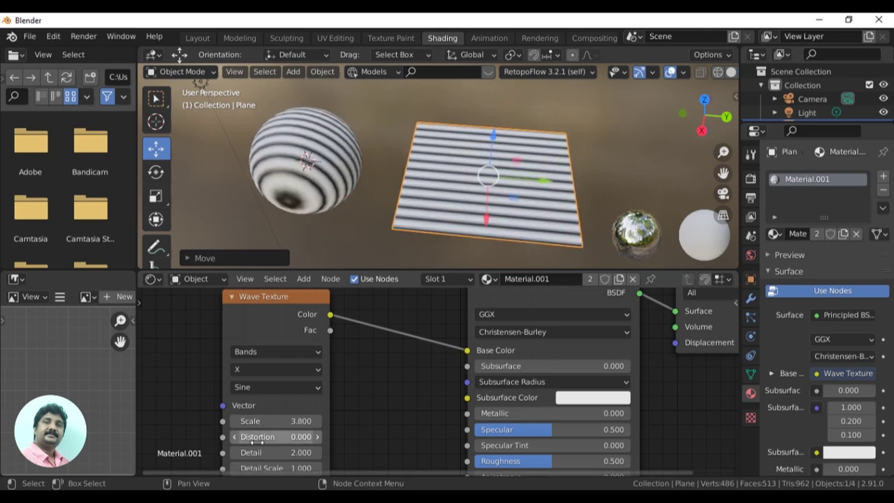
pyautogui.moveTo(263, 436)
pyautogui.mouseDown()
pyautogui.moveTo(307, 436)
pyautogui.moveTo(258, 436)
pyautogui.mouseUp()
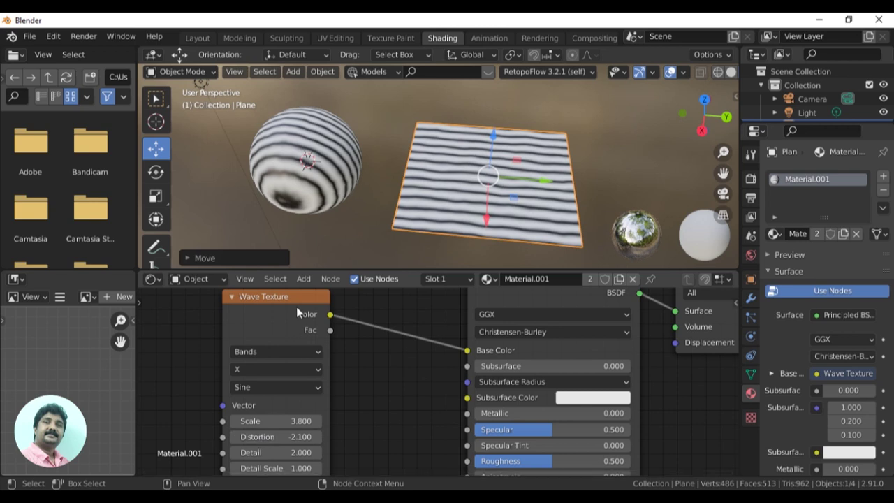
# - Move the Wave Texture node aside and disconnect it from Base Color
pyautogui.moveTo(375, 393)
pyautogui.mouseDown(button='middle')
pyautogui.moveTo(426, 382)
pyautogui.moveTo(399, 385)
pyautogui.moveTo(403, 409)
pyautogui.mouseUp(button='middle')
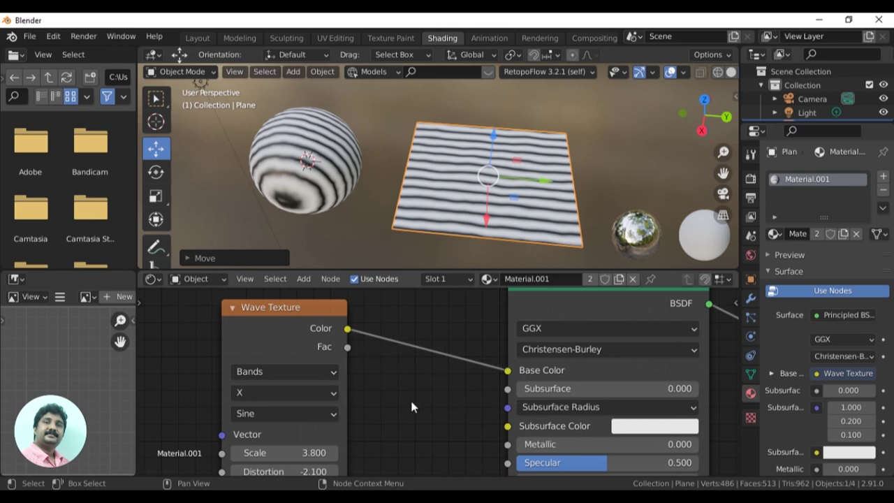
pyautogui.scroll(-2, 410, 397)
pyautogui.moveTo(398, 308); pyautogui.dragTo(269, 312)
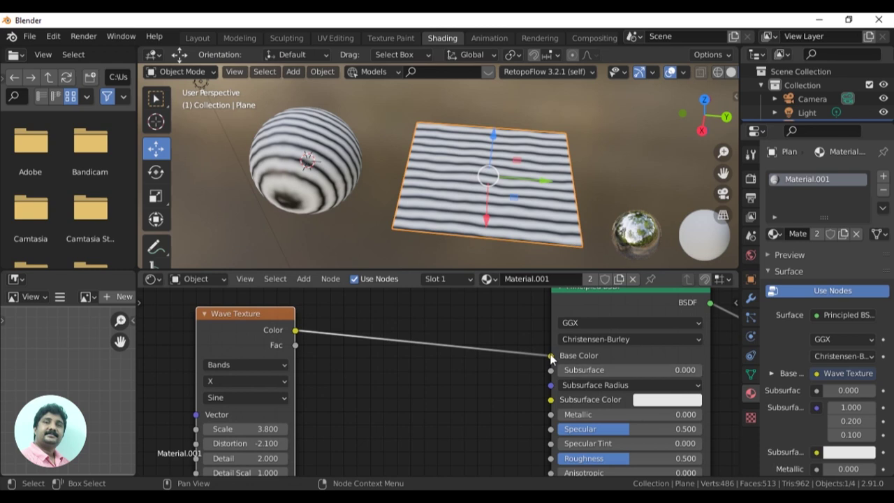
pyautogui.moveTo(551, 358); pyautogui.dragTo(498, 370)
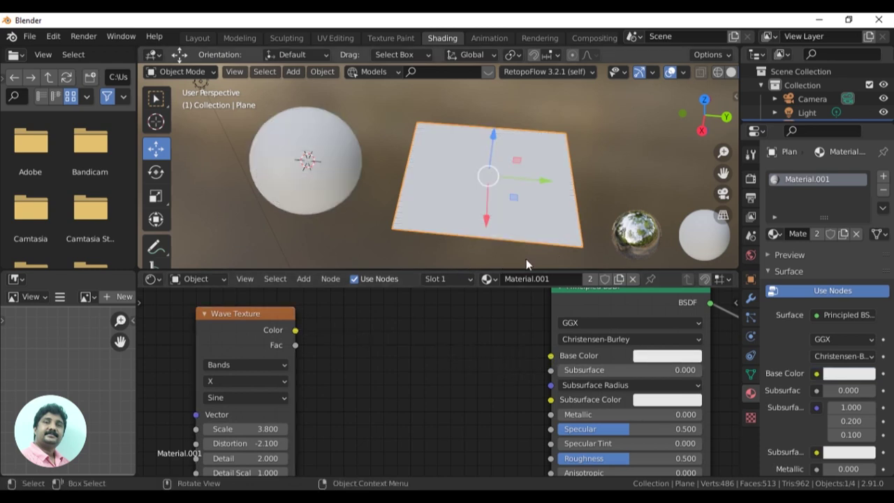
# - Add a Magic Texture node and connect its Color to Base Color
pyautogui.click(304, 279)
pyautogui.moveTo(326, 356)
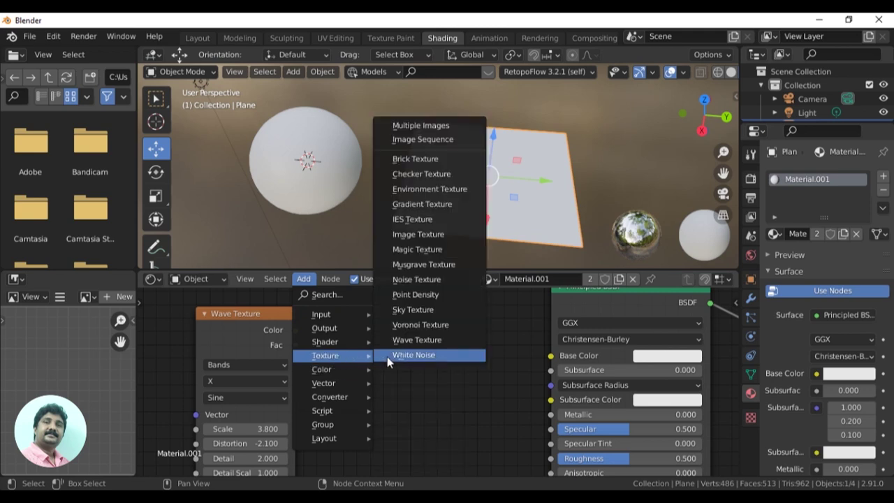
pyautogui.click(415, 249)
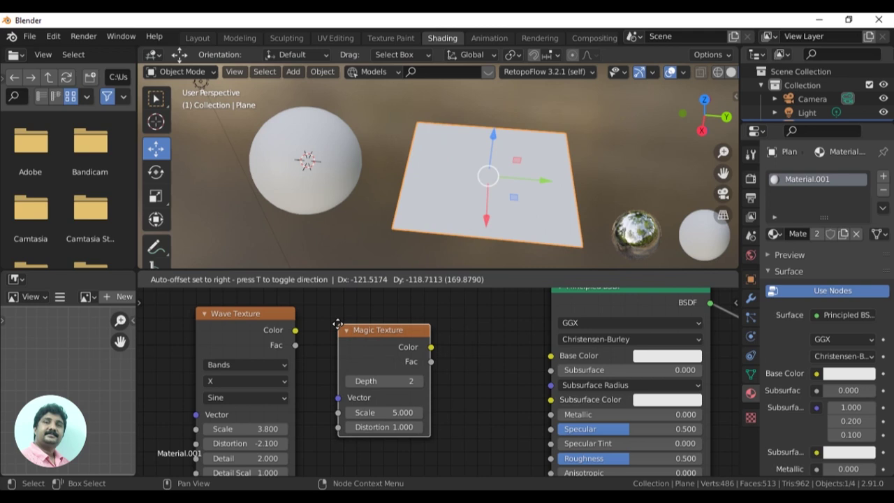
pyautogui.click(337, 324)
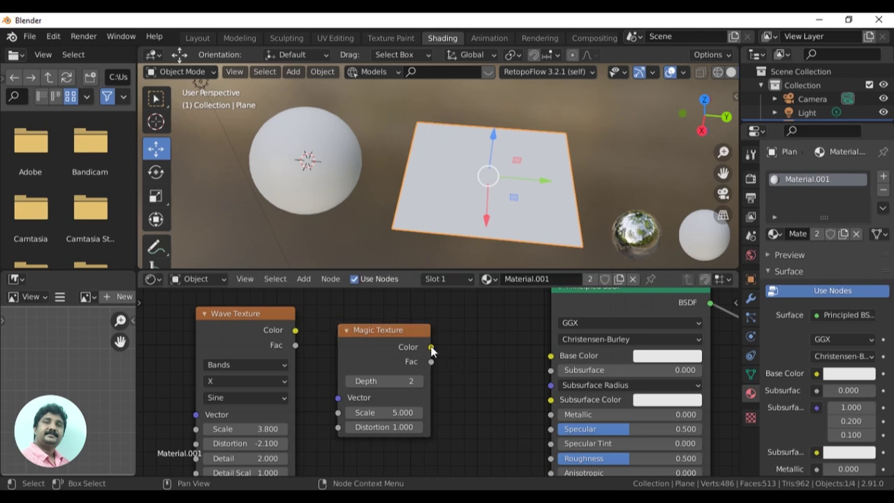
pyautogui.moveTo(431, 347); pyautogui.dragTo(549, 357)
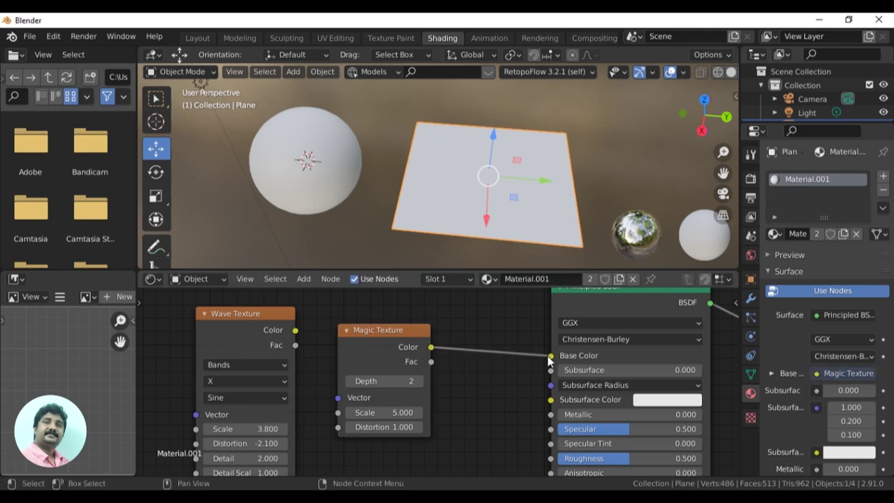
pyautogui.moveTo(375, 208)
pyautogui.mouseDown(button='middle')
pyautogui.moveTo(389, 180)
pyautogui.moveTo(383, 194)
pyautogui.mouseUp(button='middle')
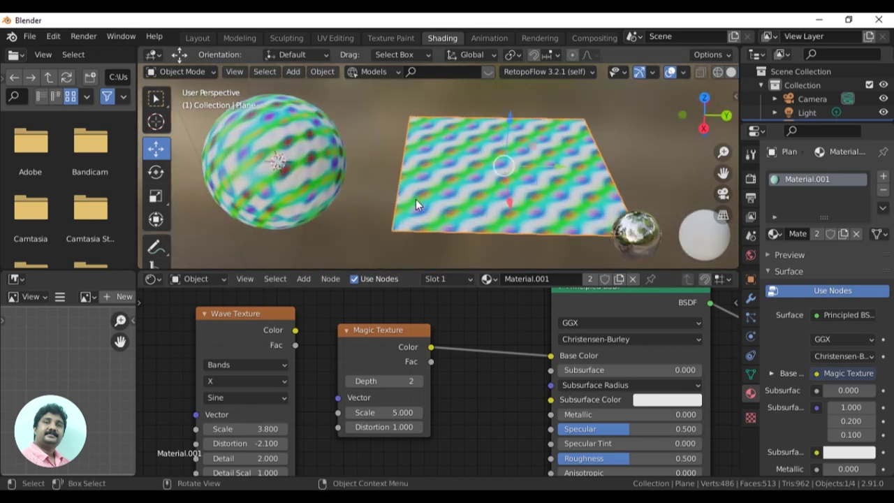
pyautogui.moveTo(436, 219)
pyautogui.mouseDown(button='middle')
pyautogui.moveTo(481, 208)
pyautogui.moveTo(431, 231)
pyautogui.moveTo(360, 223)
pyautogui.moveTo(456, 221)
pyautogui.mouseUp(button='middle')
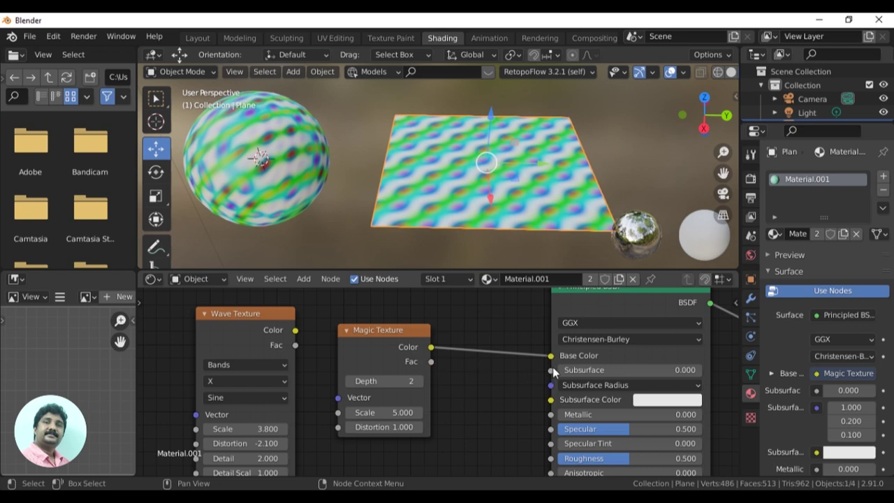
# - Replace the Magic Texture Color link with its Fac output into Base Color
pyautogui.moveTo(480, 369)
pyautogui.mouseDown(button='middle')
pyautogui.moveTo(453, 353)
pyautogui.moveTo(430, 365)
pyautogui.mouseUp(button='middle')
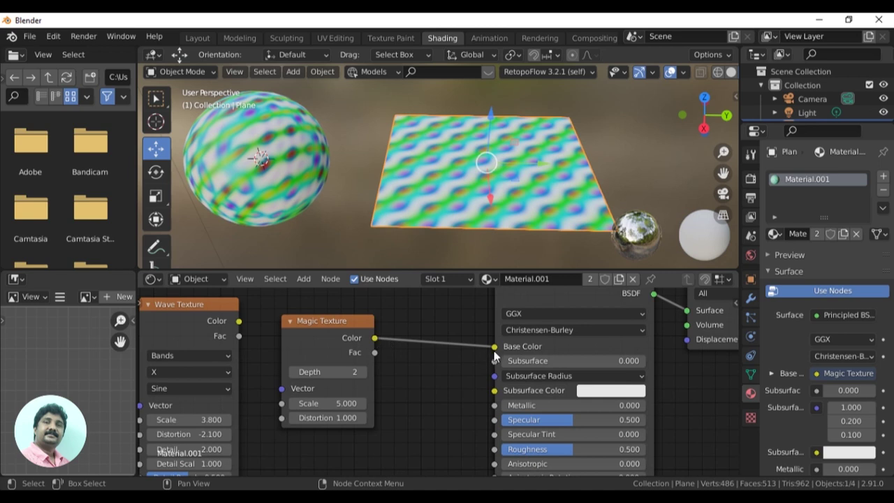
pyautogui.moveTo(493, 353); pyautogui.dragTo(464, 363)
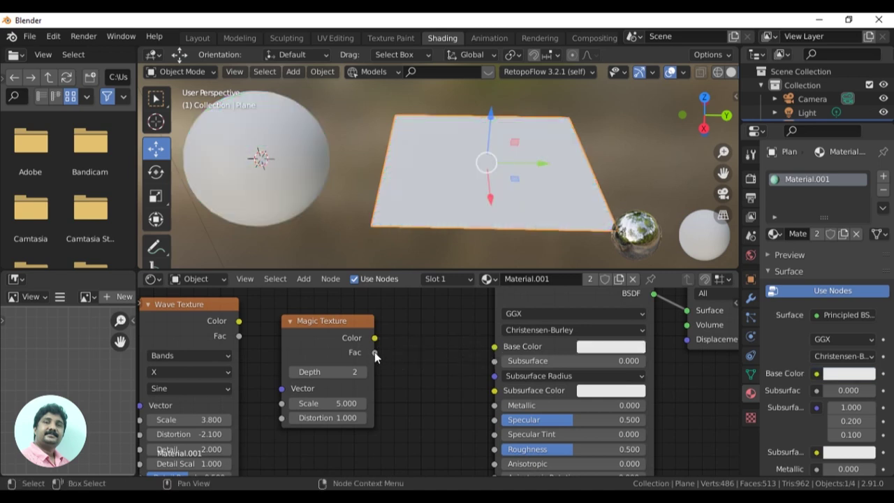
pyautogui.moveTo(374, 352); pyautogui.dragTo(493, 355)
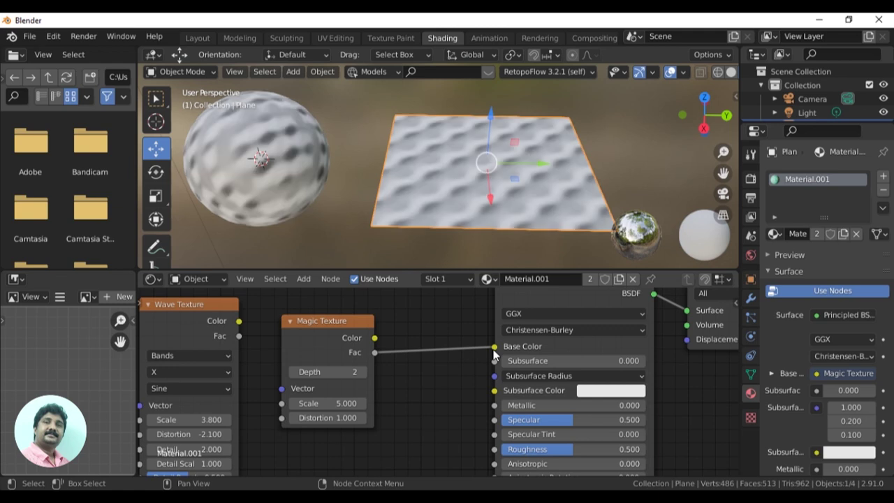
pyautogui.keyDown('shift'); pyautogui.moveTo(357, 199); pyautogui.dragTo(396, 195, button='middle'); pyautogui.keyUp('shift')
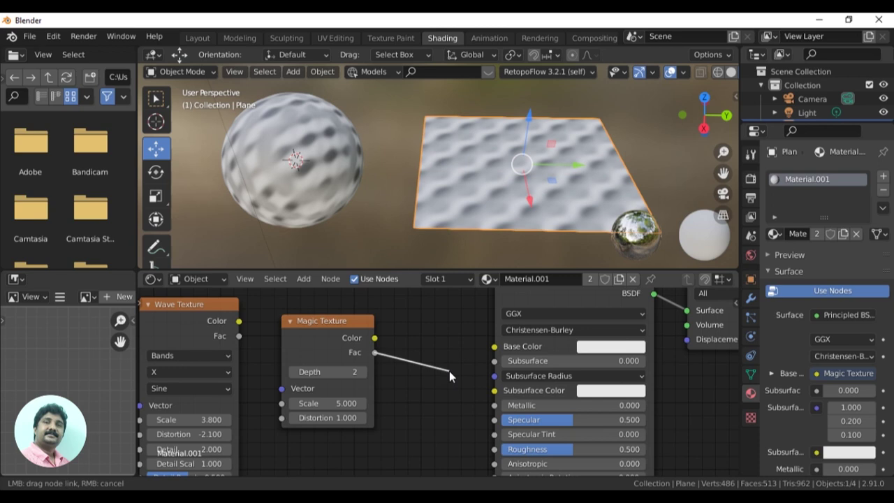
# - Unlink Fac from Base Color, raise Specular and lower Roughness for a glossy surface
pyautogui.moveTo(493, 348); pyautogui.dragTo(449, 370)
pyautogui.moveTo(449, 371); pyautogui.dragTo(444, 351, button='middle')
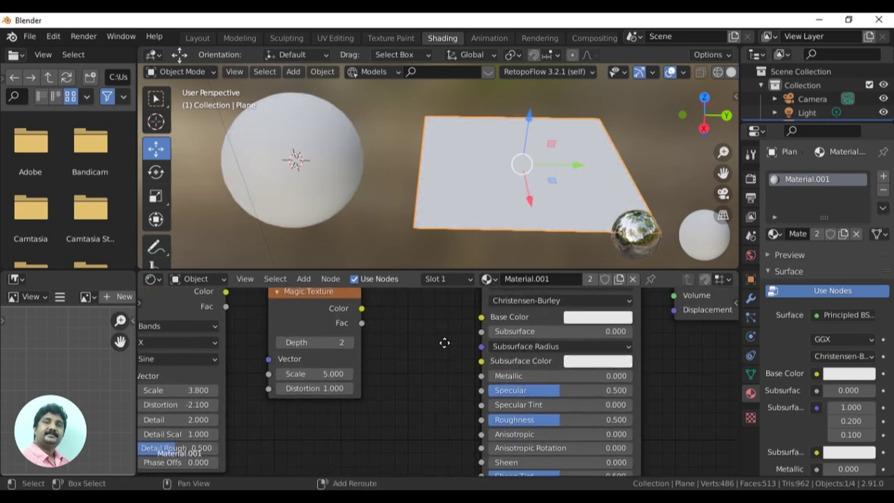
pyautogui.moveTo(418, 380); pyautogui.dragTo(399, 372, button='middle')
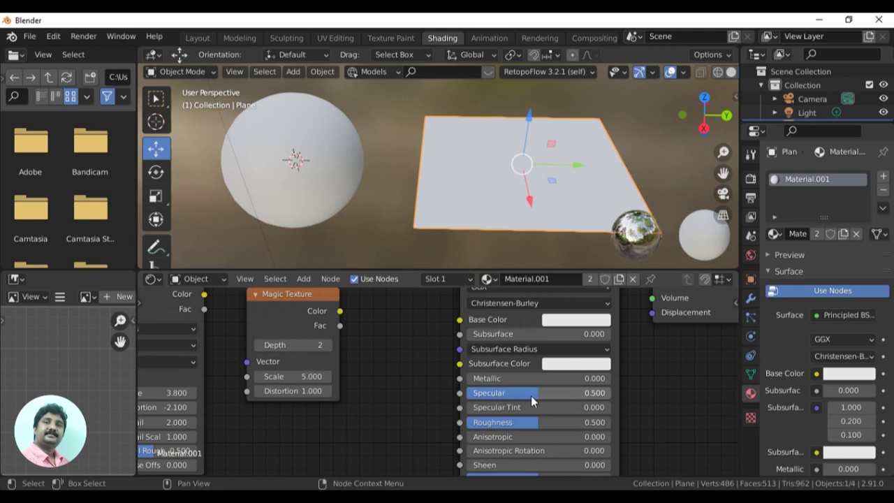
pyautogui.moveTo(538, 392)
pyautogui.mouseDown()
pyautogui.moveTo(574, 392)
pyautogui.moveTo(500, 388)
pyautogui.moveTo(605, 378)
pyautogui.mouseUp()
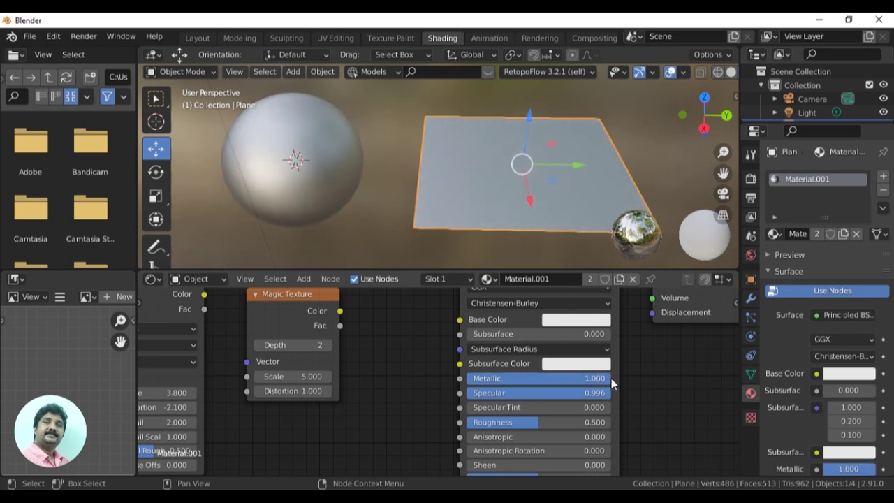
pyautogui.moveTo(537, 424); pyautogui.dragTo(469, 422)
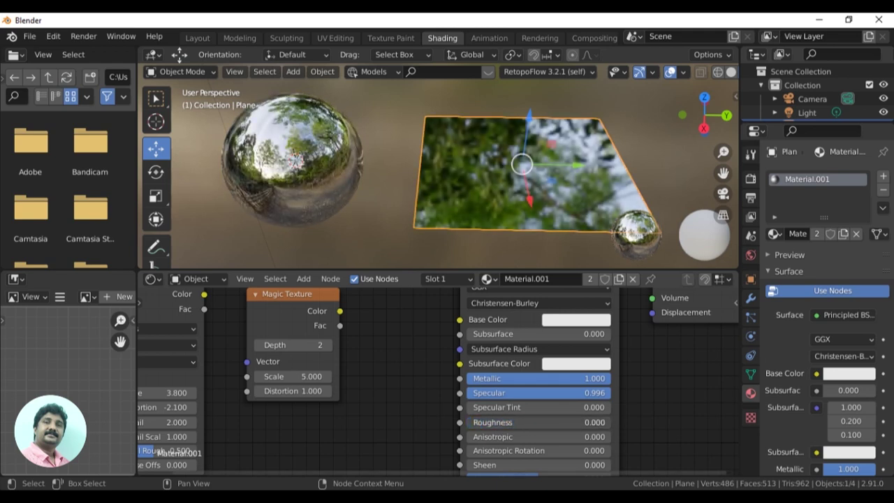
pyautogui.moveTo(466, 222)
pyautogui.mouseDown(button='middle')
pyautogui.moveTo(525, 184)
pyautogui.moveTo(515, 186)
pyautogui.moveTo(517, 208)
pyautogui.mouseUp(button='middle')
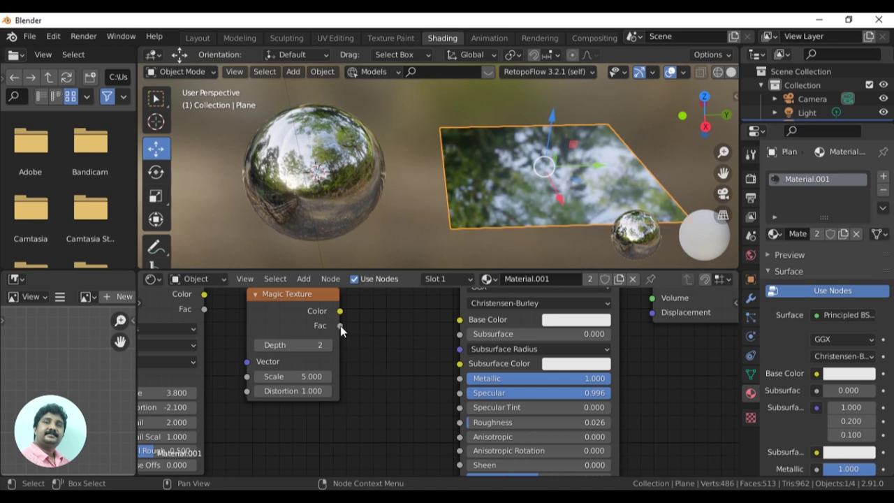
# - Connect Magic Texture Fac to Metallic and Color to Base Color, with Roughness 0.000
pyautogui.moveTo(340, 325); pyautogui.dragTo(458, 378)
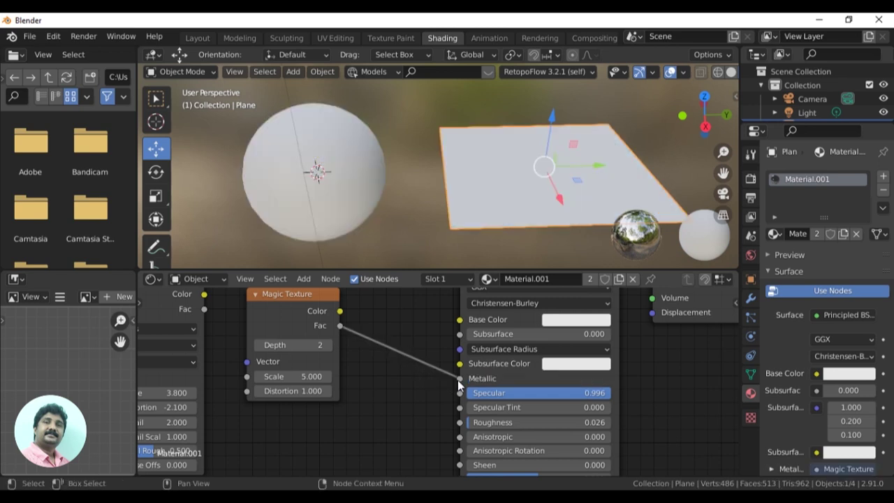
pyautogui.moveTo(482, 231)
pyautogui.mouseDown(button='middle')
pyautogui.moveTo(488, 205)
pyautogui.moveTo(453, 223)
pyautogui.moveTo(413, 193)
pyautogui.moveTo(381, 186)
pyautogui.moveTo(373, 194)
pyautogui.moveTo(491, 208)
pyautogui.mouseUp(button='middle')
pyautogui.scroll(2, 492, 210)
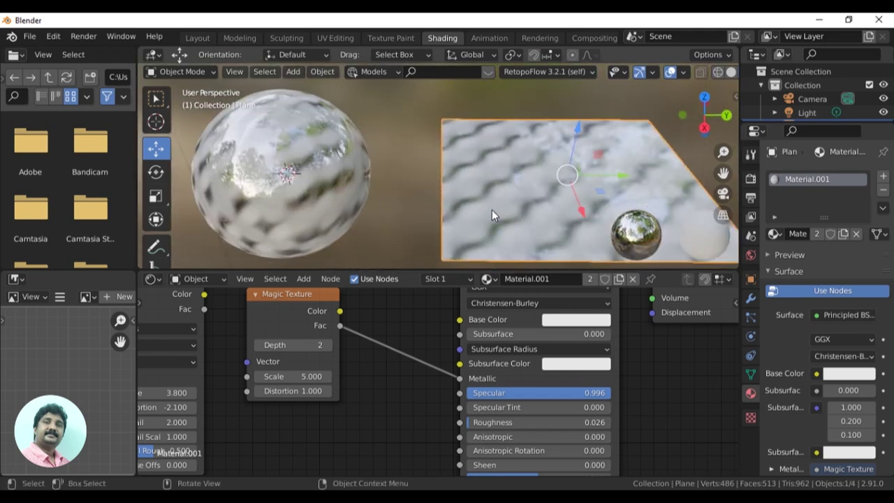
pyautogui.scroll(2, 491, 209)
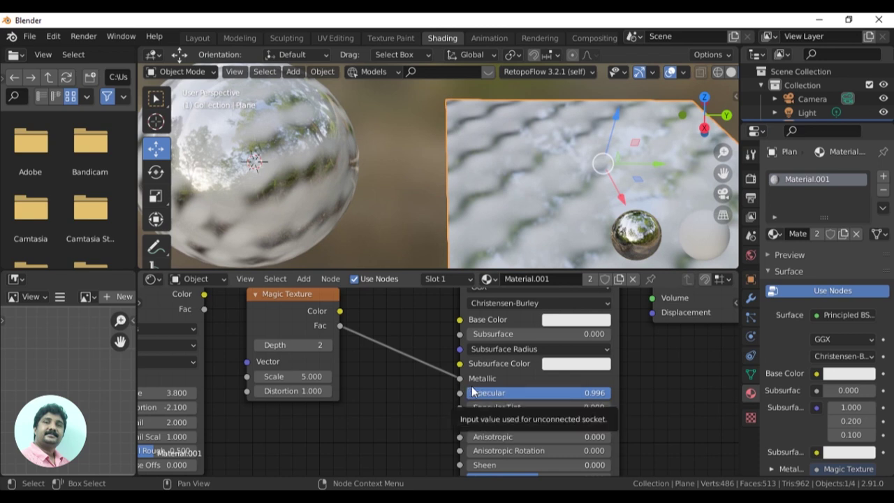
pyautogui.moveTo(470, 421); pyautogui.dragTo(465, 422)
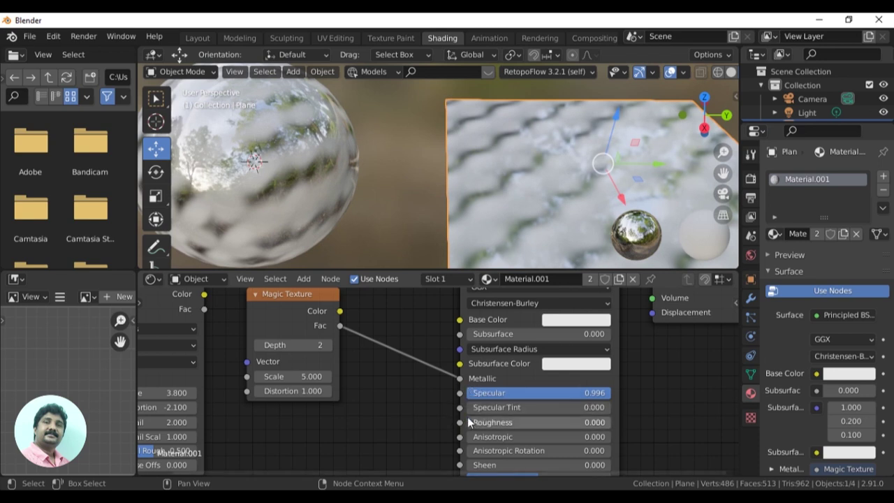
pyautogui.moveTo(385, 381); pyautogui.dragTo(394, 395, button='middle')
pyautogui.moveTo(350, 332); pyautogui.dragTo(470, 339)
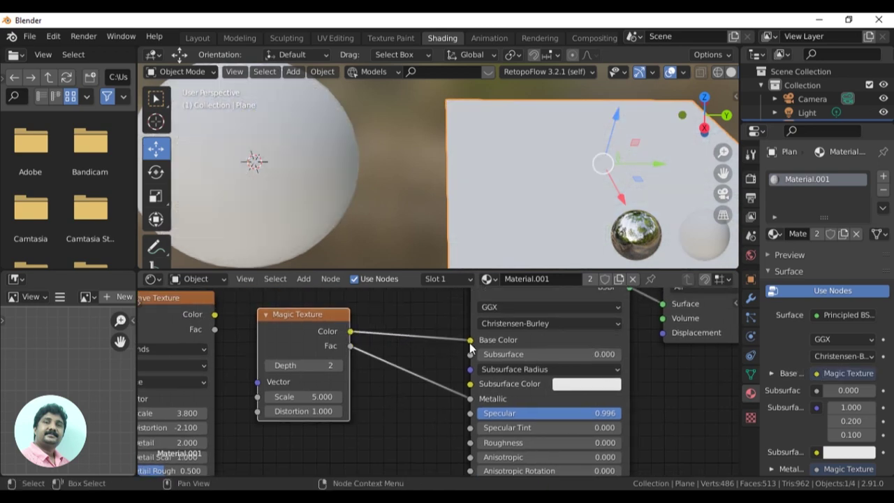
# - Raise the Principled BSDF Specular to 1.000 and Roughness to 0.092 for a glossy Magic Texture look
pyautogui.moveTo(487, 207)
pyautogui.mouseDown(button='middle')
pyautogui.moveTo(530, 206)
pyautogui.moveTo(462, 178)
pyautogui.mouseUp(button='middle')
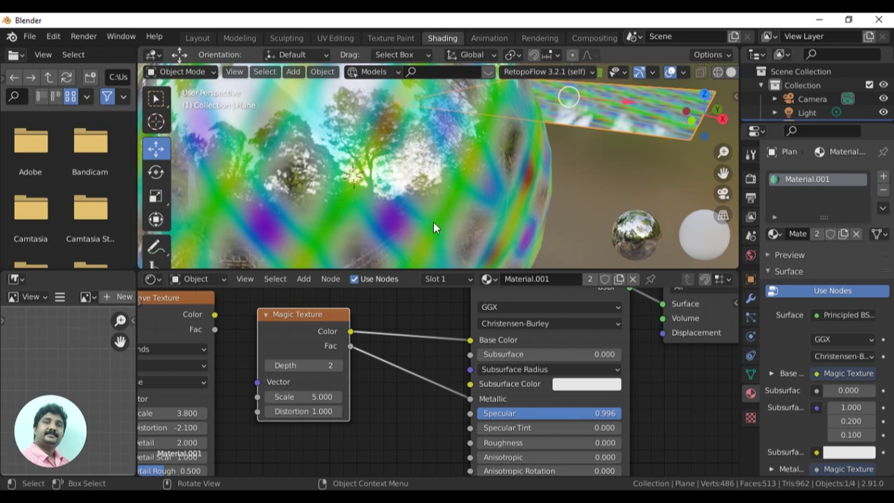
pyautogui.moveTo(457, 202)
pyautogui.mouseDown(button='middle')
pyautogui.moveTo(476, 215)
pyautogui.moveTo(342, 221)
pyautogui.moveTo(437, 215)
pyautogui.moveTo(392, 223)
pyautogui.moveTo(419, 230)
pyautogui.mouseUp(button='middle')
pyautogui.moveTo(601, 413)
pyautogui.mouseDown()
pyautogui.moveTo(531, 413)
pyautogui.moveTo(551, 442)
pyautogui.mouseUp()
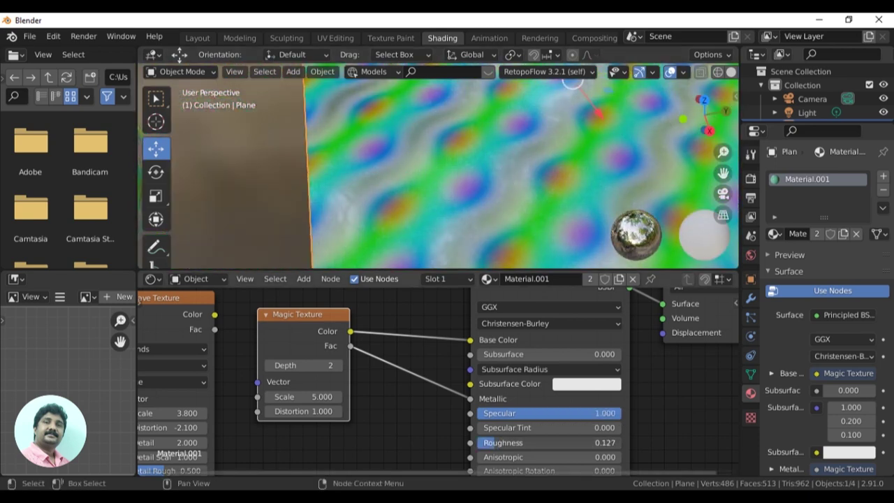
pyautogui.moveTo(489, 442); pyautogui.dragTo(489, 442)
pyautogui.scroll(-3, 450, 217)
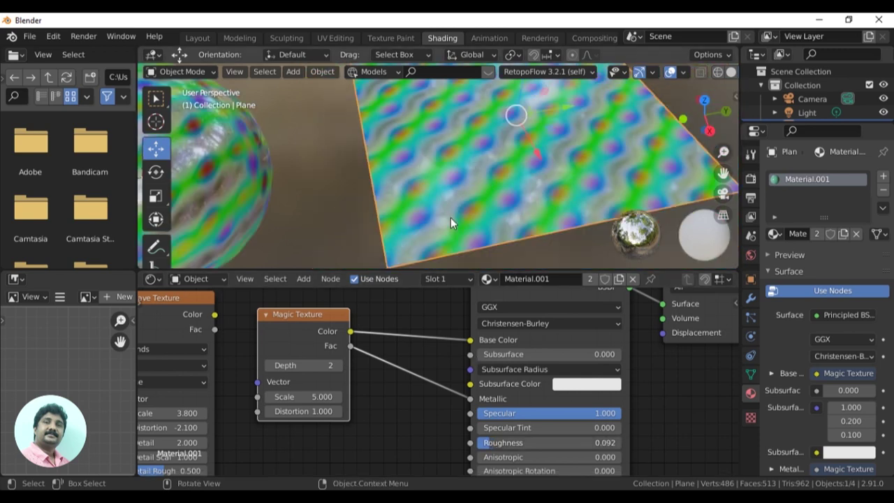
pyautogui.moveTo(451, 217); pyautogui.dragTo(526, 206, button='middle')
pyautogui.scroll(2, 526, 207)
pyautogui.scroll(2, 526, 207)
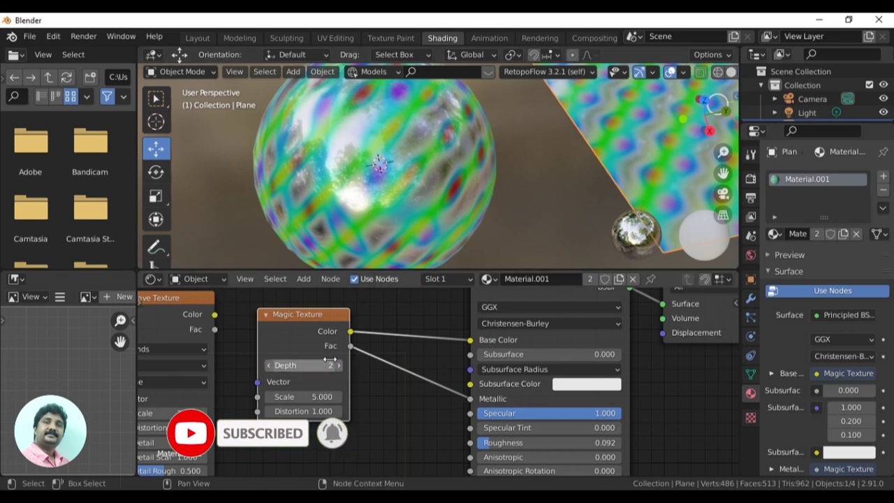
# - Replace the Magic Texture Fac→Metallic link with the Wave Texture's Fac driving Metallic
pyautogui.moveTo(467, 400); pyautogui.dragTo(443, 405)
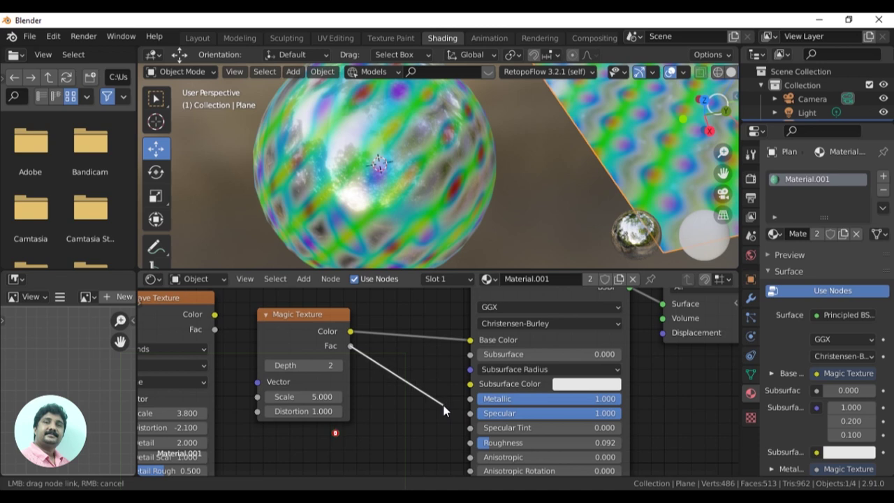
pyautogui.moveTo(466, 190); pyautogui.dragTo(393, 145, button='middle')
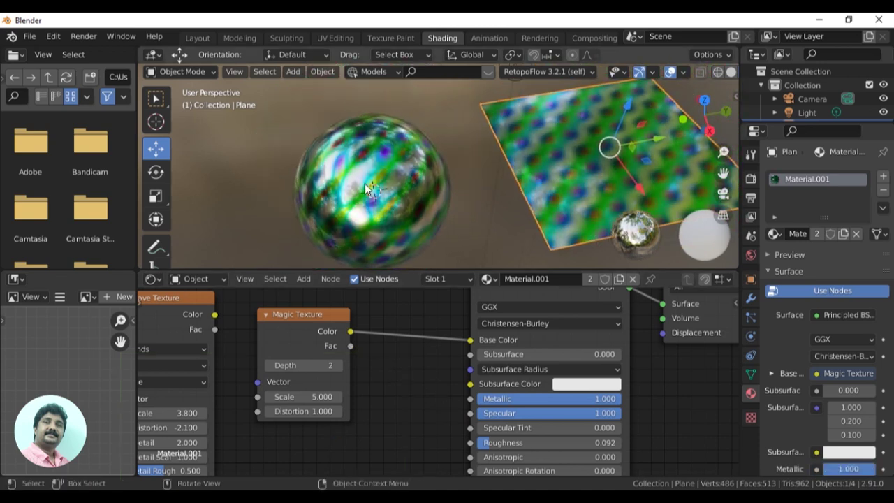
pyautogui.moveTo(179, 313); pyautogui.dragTo(256, 312, button='middle')
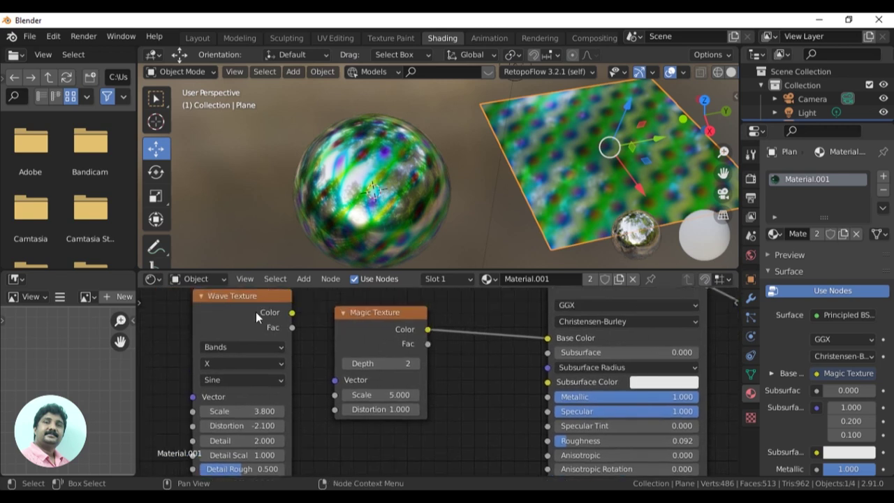
pyautogui.moveTo(292, 329); pyautogui.dragTo(547, 405)
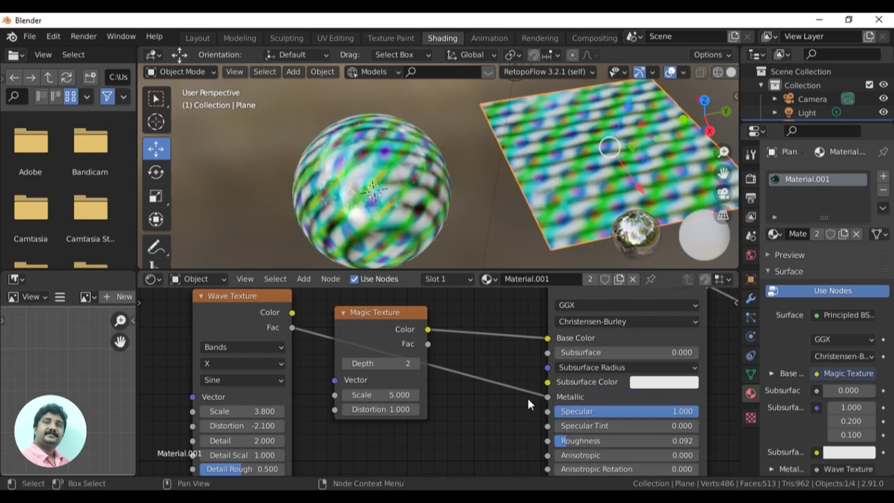
pyautogui.moveTo(450, 220); pyautogui.dragTo(417, 224, button='middle')
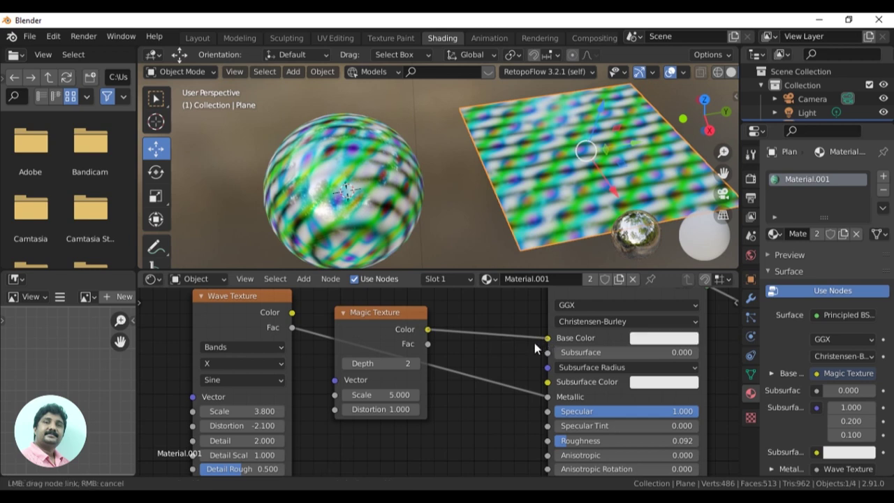
# - Disconnect the Magic Texture Color from Base Color and inspect the striped metal shading
pyautogui.moveTo(549, 340); pyautogui.dragTo(516, 354)
pyautogui.moveTo(380, 195)
pyautogui.mouseDown(button='middle')
pyautogui.moveTo(409, 224)
pyautogui.moveTo(401, 225)
pyautogui.moveTo(484, 188)
pyautogui.mouseUp(button='middle')
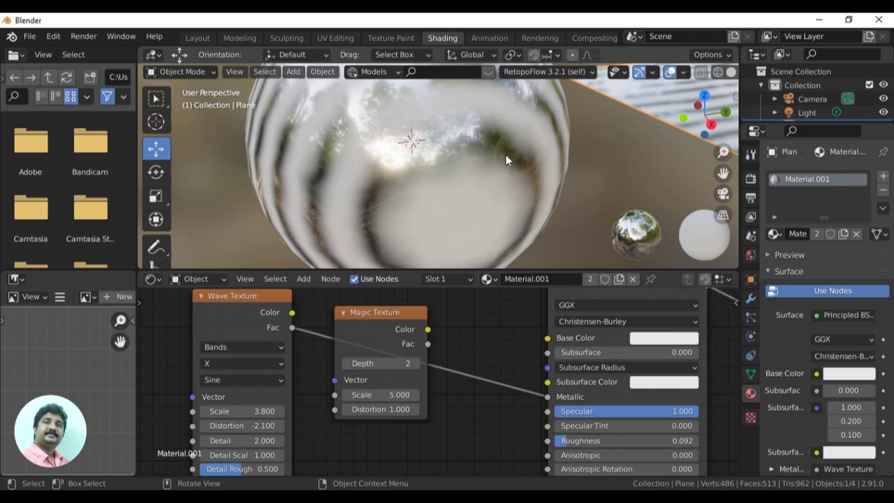
pyautogui.moveTo(500, 201)
pyautogui.mouseDown(button='middle')
pyautogui.moveTo(512, 232)
pyautogui.moveTo(500, 181)
pyautogui.mouseUp(button='middle')
pyautogui.moveTo(422, 203)
pyautogui.mouseDown(button='middle')
pyautogui.moveTo(573, 237)
pyautogui.moveTo(425, 208)
pyautogui.moveTo(374, 187)
pyautogui.moveTo(474, 190)
pyautogui.moveTo(564, 234)
pyautogui.moveTo(498, 190)
pyautogui.moveTo(495, 231)
pyautogui.moveTo(519, 211)
pyautogui.moveTo(468, 169)
pyautogui.mouseUp(button='middle')
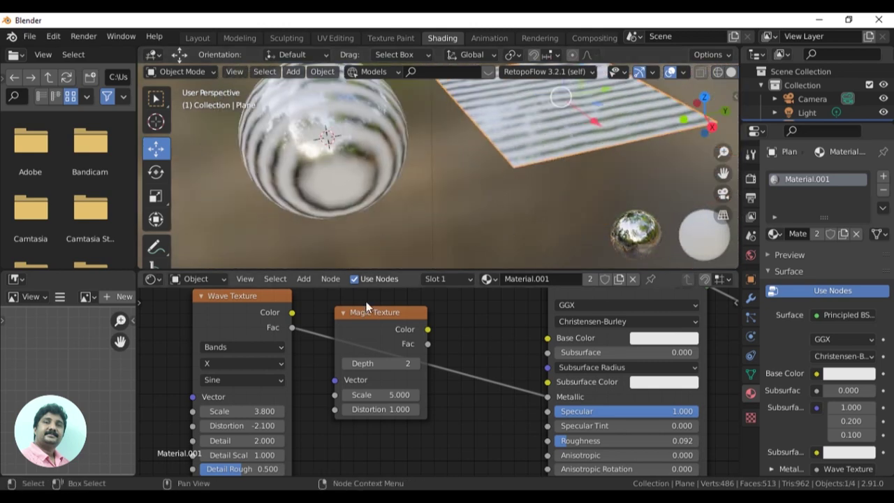
# - Route Wave Fac into the Magic Texture's Vector, unplug Metallic, and shift the Wave node left
pyautogui.moveTo(368, 312); pyautogui.dragTo(384, 310)
pyautogui.moveTo(548, 397); pyautogui.dragTo(511, 401)
pyautogui.scroll(-1, 438, 359)
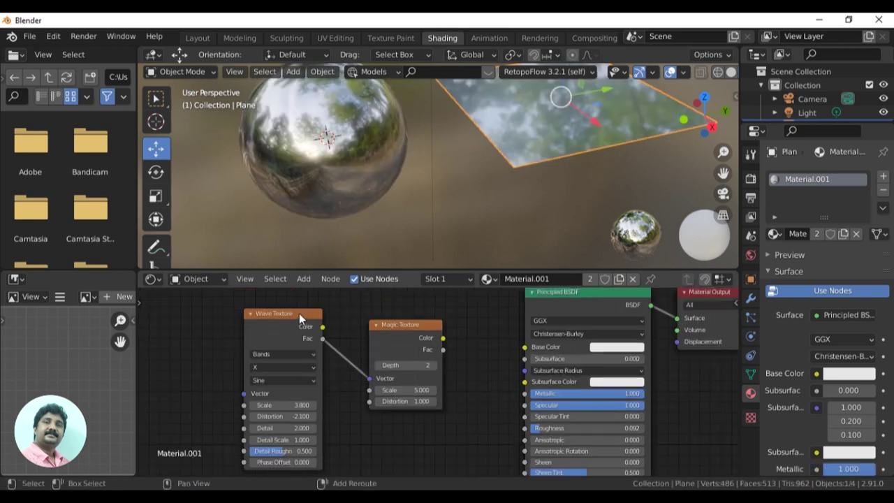
pyautogui.moveTo(299, 313); pyautogui.dragTo(269, 320)
# - Add a Brick Texture node and rearrange the Wave, Brick and Magic Texture nodes
pyautogui.click(303, 279)
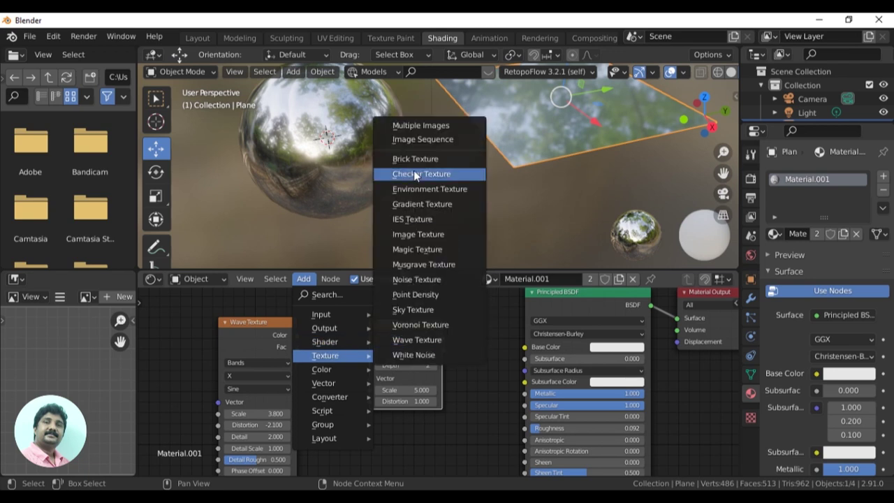
pyautogui.click(416, 159)
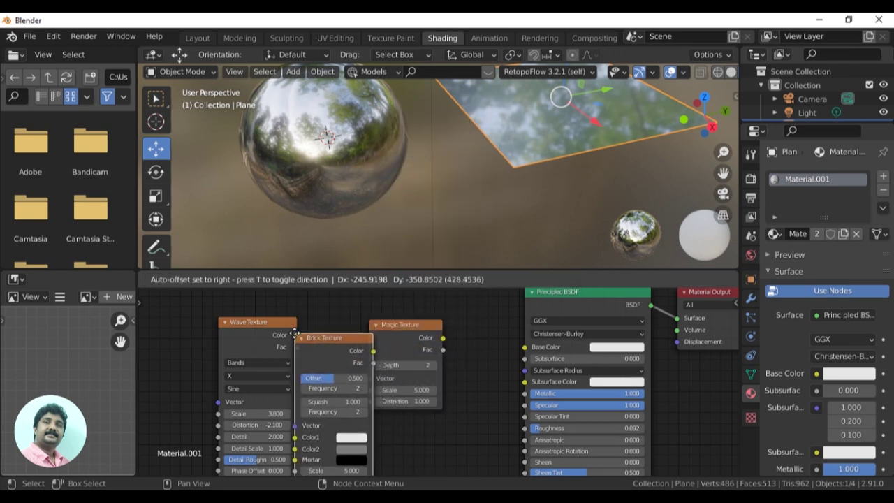
pyautogui.click(301, 364)
pyautogui.moveTo(251, 322); pyautogui.dragTo(187, 305)
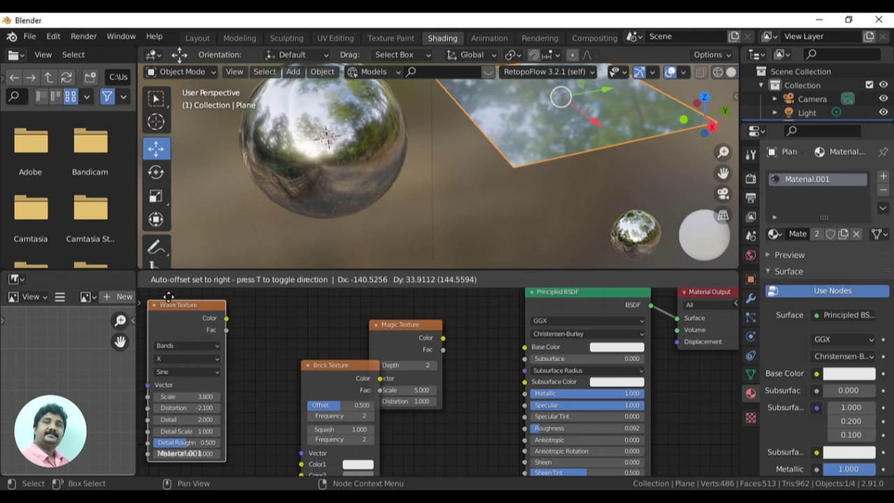
pyautogui.moveTo(336, 364); pyautogui.dragTo(282, 318)
pyautogui.moveTo(392, 333); pyautogui.dragTo(367, 409)
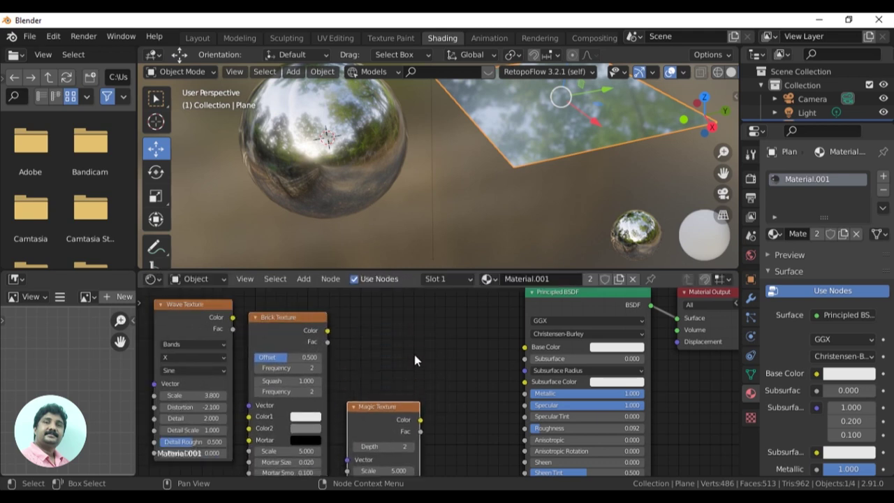
pyautogui.scroll(2, 419, 352)
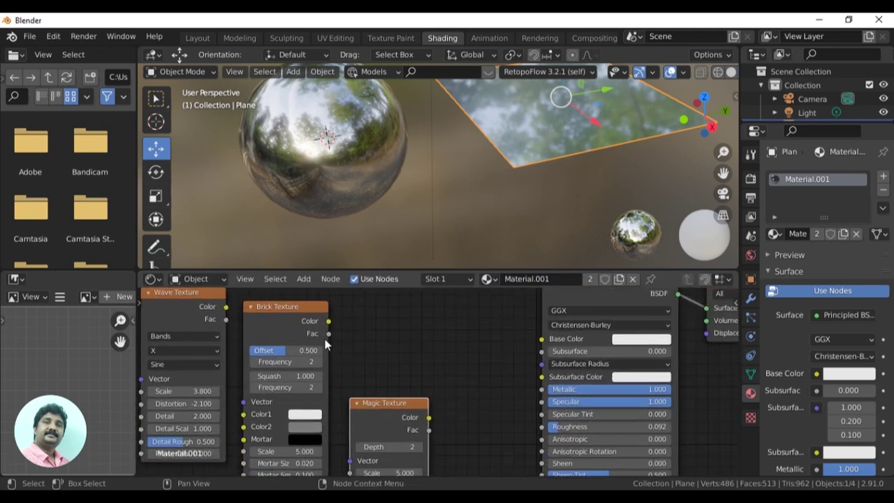
# - Preview the brick Color on Base Color, then unplug it and wire the brick Fac into Metallic
pyautogui.moveTo(328, 321); pyautogui.dragTo(539, 343)
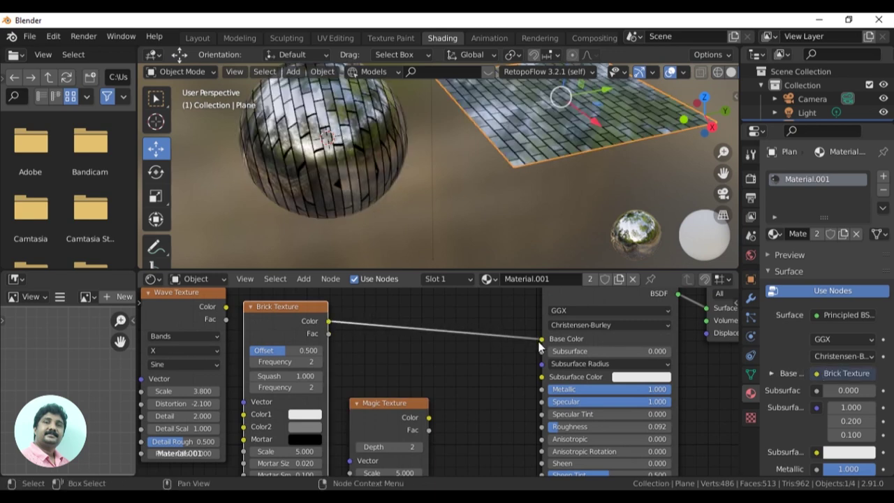
pyautogui.moveTo(502, 172)
pyautogui.mouseDown(button='middle')
pyautogui.moveTo(452, 209)
pyautogui.moveTo(280, 185)
pyautogui.moveTo(469, 197)
pyautogui.moveTo(366, 210)
pyautogui.moveTo(507, 202)
pyautogui.moveTo(495, 192)
pyautogui.moveTo(455, 194)
pyautogui.moveTo(535, 204)
pyautogui.moveTo(497, 219)
pyautogui.mouseUp(button='middle')
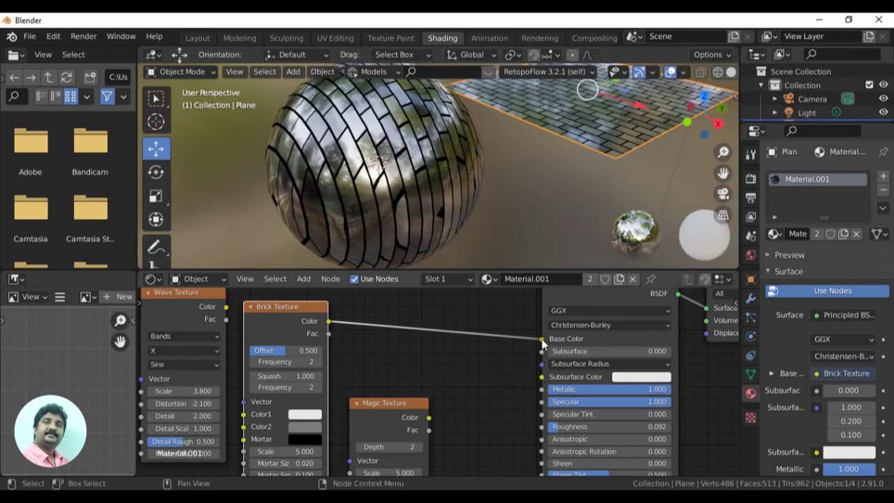
pyautogui.moveTo(542, 339); pyautogui.dragTo(510, 349)
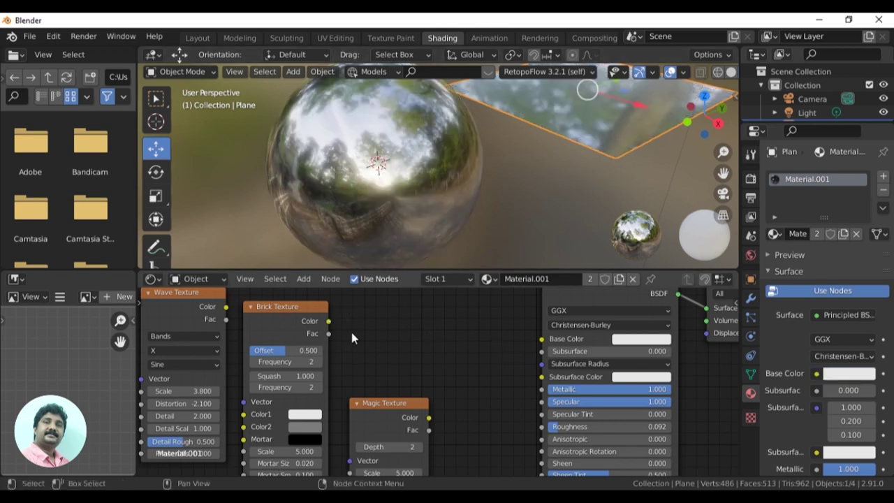
pyautogui.moveTo(328, 334); pyautogui.dragTo(537, 394)
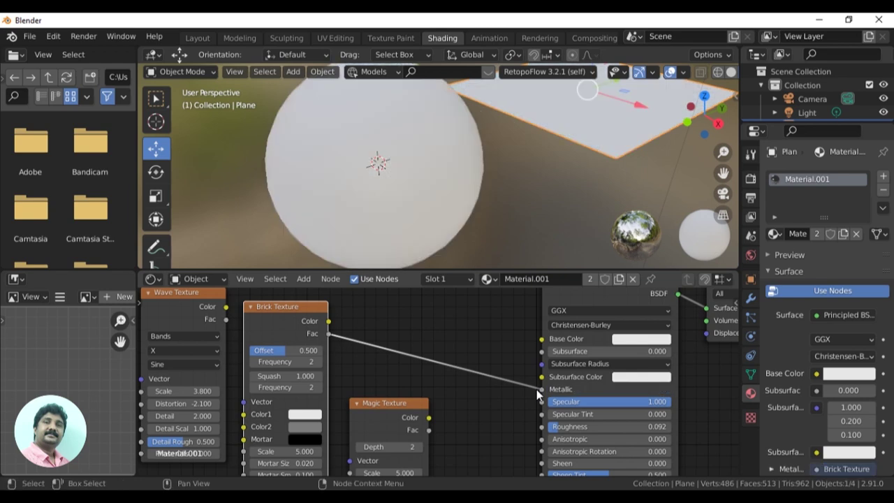
# - Set the Brick Texture Scale to 1.900, then unplug its Fac from Metallic
pyautogui.moveTo(462, 209)
pyautogui.mouseDown(button='middle')
pyautogui.moveTo(472, 180)
pyautogui.moveTo(516, 185)
pyautogui.moveTo(497, 168)
pyautogui.moveTo(478, 174)
pyautogui.moveTo(454, 216)
pyautogui.moveTo(462, 197)
pyautogui.moveTo(388, 166)
pyautogui.moveTo(460, 205)
pyautogui.moveTo(384, 180)
pyautogui.moveTo(520, 165)
pyautogui.moveTo(525, 137)
pyautogui.moveTo(453, 183)
pyautogui.moveTo(444, 177)
pyautogui.mouseUp(button='middle')
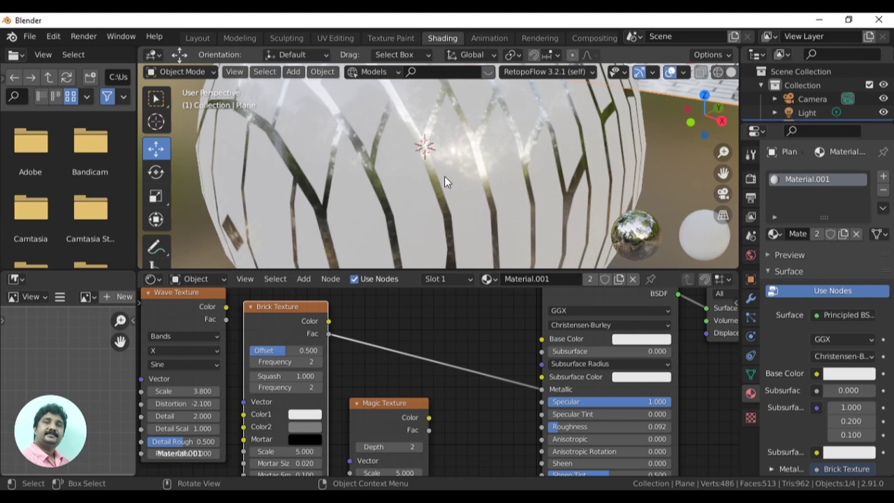
pyautogui.moveTo(399, 150)
pyautogui.mouseDown(button='middle')
pyautogui.moveTo(557, 166)
pyautogui.moveTo(445, 200)
pyautogui.moveTo(373, 162)
pyautogui.moveTo(325, 165)
pyautogui.moveTo(500, 210)
pyautogui.moveTo(569, 180)
pyautogui.moveTo(549, 177)
pyautogui.mouseUp(button='middle')
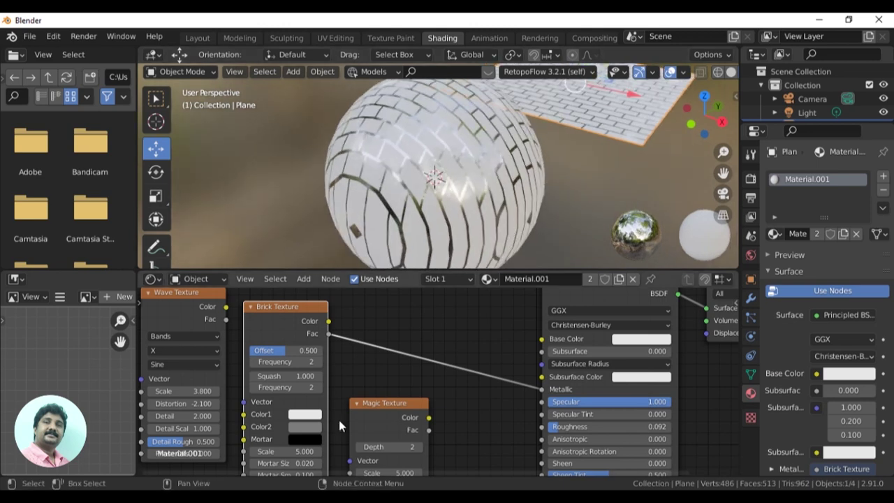
pyautogui.moveTo(280, 451)
pyautogui.mouseDown()
pyautogui.moveTo(231, 451)
pyautogui.moveTo(276, 452)
pyautogui.mouseUp()
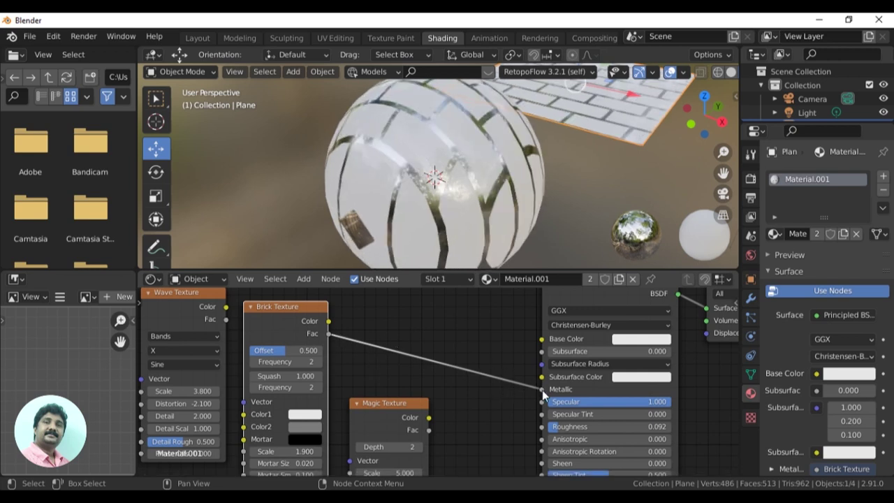
pyautogui.moveTo(542, 390); pyautogui.dragTo(414, 367)
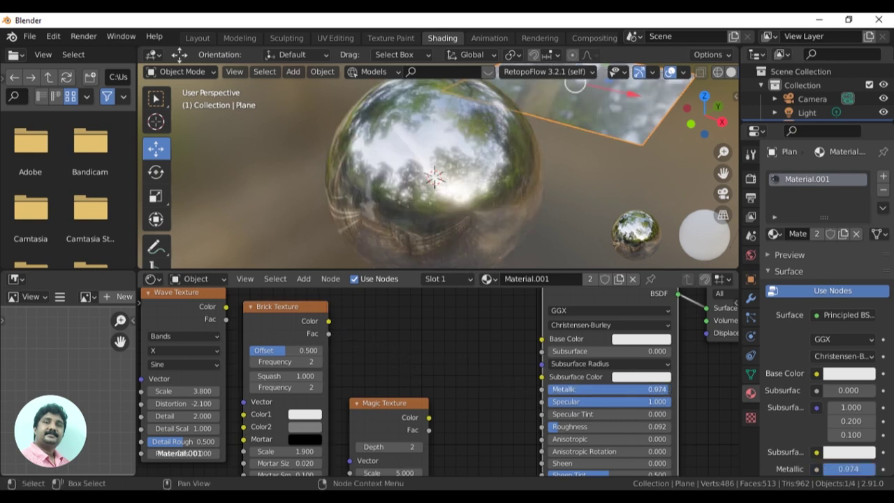
# - Zero Metallic and Specular, move Magic Texture bottom-left, and link Brick Color to Base Color
pyautogui.moveTo(669, 391); pyautogui.dragTo(549, 395)
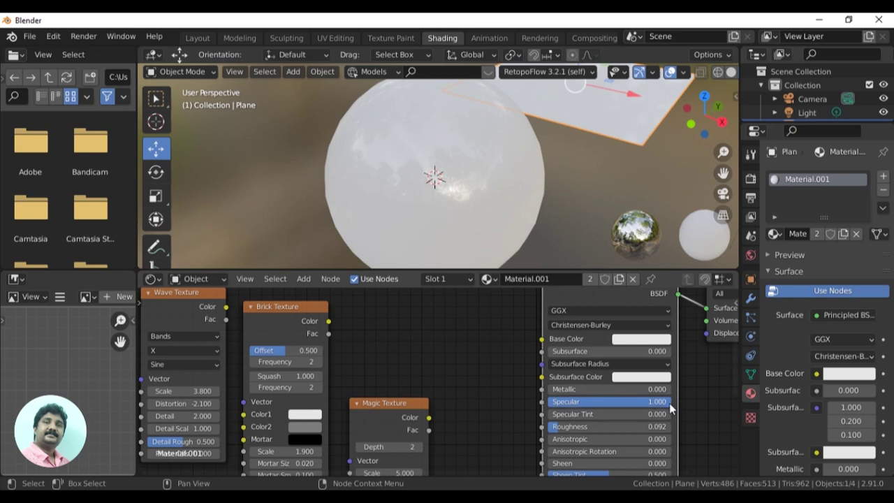
pyautogui.moveTo(669, 402); pyautogui.dragTo(550, 402)
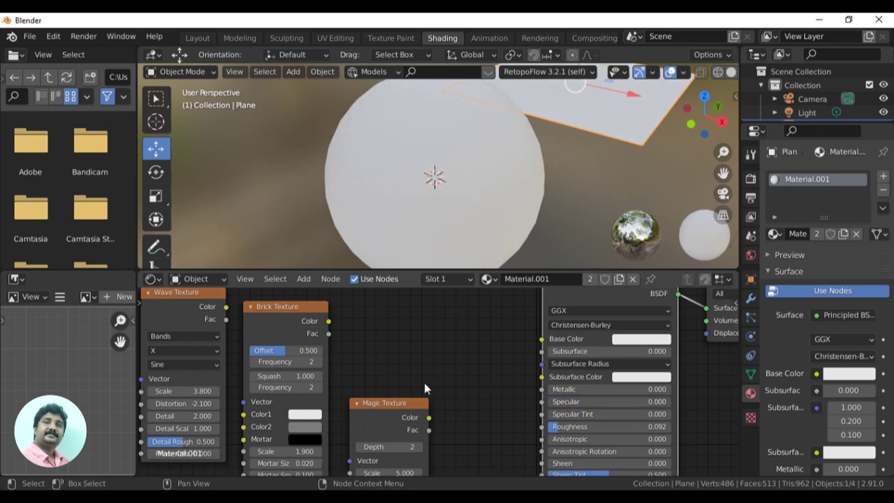
pyautogui.moveTo(381, 403); pyautogui.dragTo(174, 473)
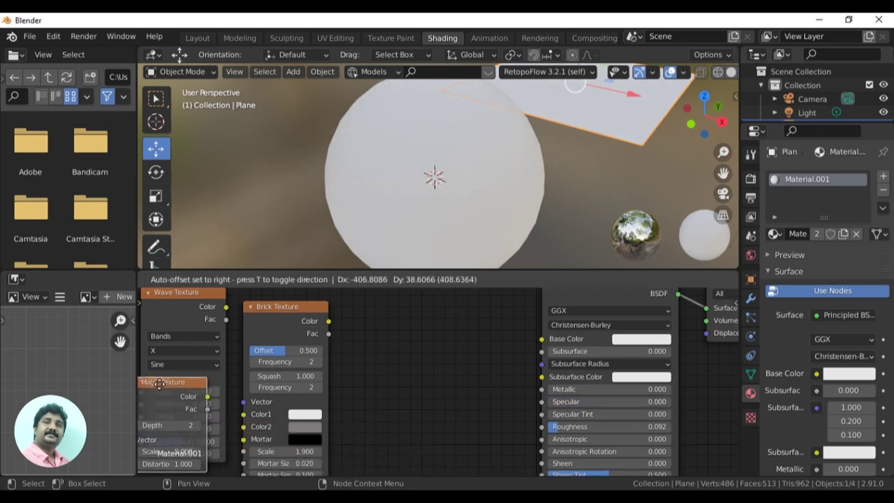
pyautogui.moveTo(292, 308); pyautogui.dragTo(539, 347)
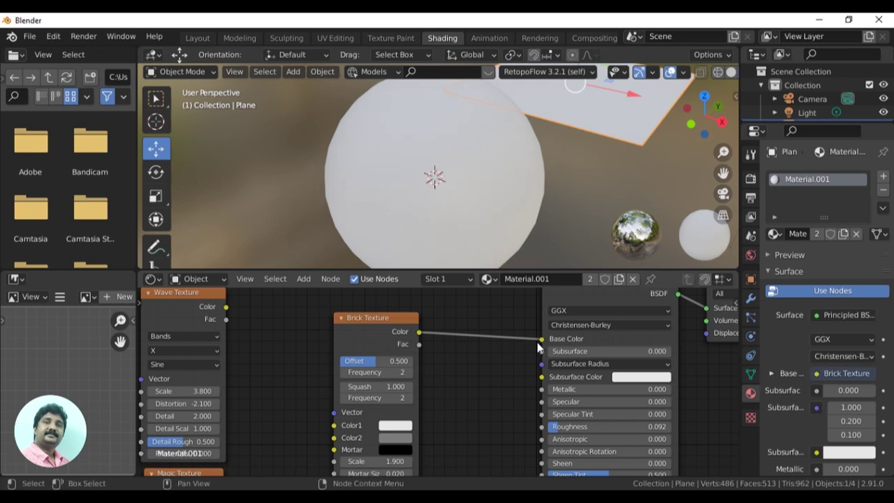
# - Set the Brick Texture Scale to 3.800
pyautogui.scroll(-2, 535, 219)
pyautogui.scroll(-3, 579, 187)
pyautogui.moveTo(578, 187)
pyautogui.mouseDown(button='middle')
pyautogui.moveTo(510, 211)
pyautogui.moveTo(476, 207)
pyautogui.mouseUp(button='middle')
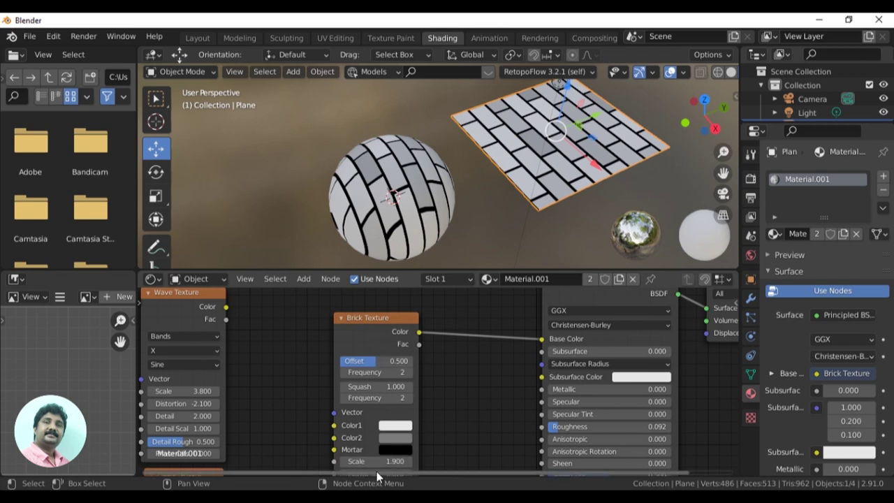
pyautogui.moveTo(377, 461); pyautogui.dragTo(419, 461)
# - Orbit and zoom to inspect the denser bricks, then select the sphere
pyautogui.moveTo(551, 180)
pyautogui.mouseDown(button='middle')
pyautogui.moveTo(473, 194)
pyautogui.moveTo(413, 138)
pyautogui.mouseUp(button='middle')
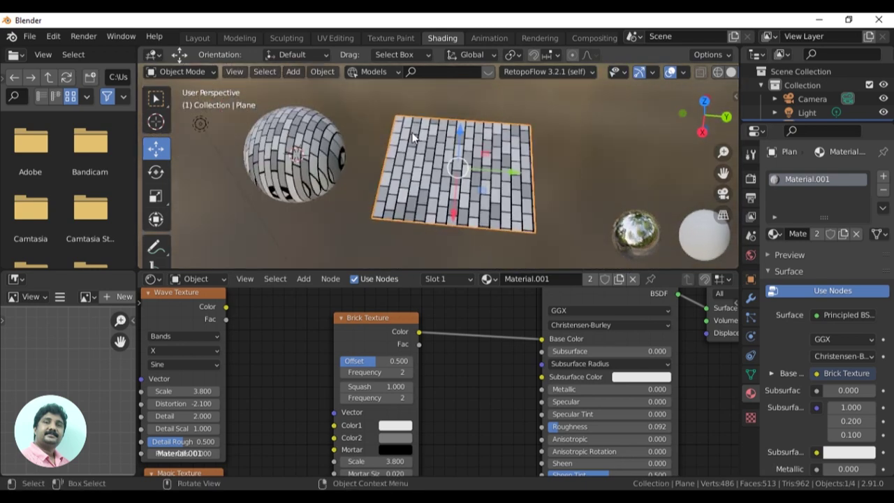
pyautogui.moveTo(479, 203)
pyautogui.mouseDown(button='middle')
pyautogui.moveTo(517, 199)
pyautogui.moveTo(455, 186)
pyautogui.moveTo(499, 157)
pyautogui.mouseUp(button='middle')
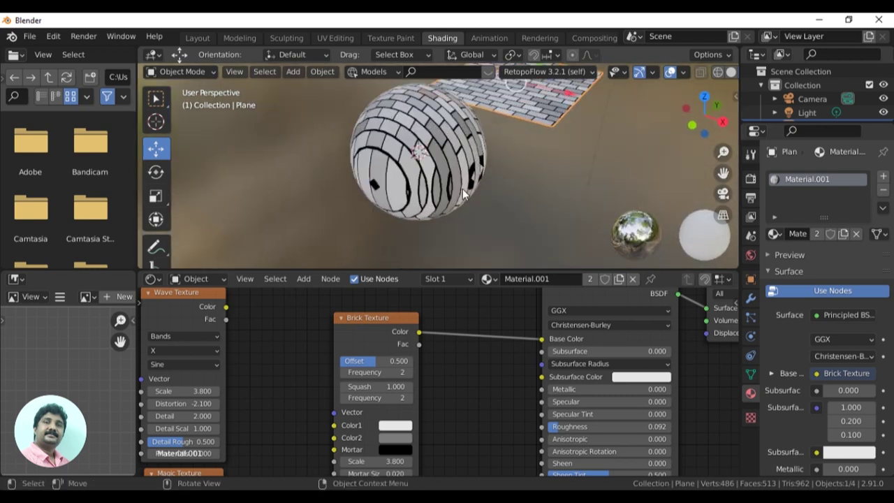
pyautogui.scroll(5, 463, 189)
pyautogui.scroll(-4, 419, 139)
pyautogui.moveTo(420, 140)
pyautogui.mouseDown(button='middle')
pyautogui.moveTo(449, 211)
pyautogui.moveTo(434, 227)
pyautogui.moveTo(464, 223)
pyautogui.moveTo(430, 227)
pyautogui.moveTo(472, 143)
pyautogui.mouseUp(button='middle')
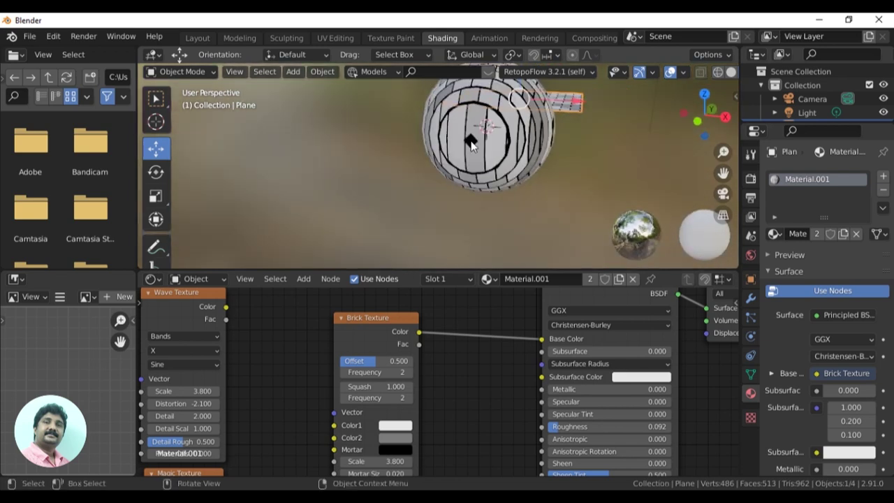
pyautogui.scroll(2, 467, 130)
pyautogui.scroll(3, 363, 154)
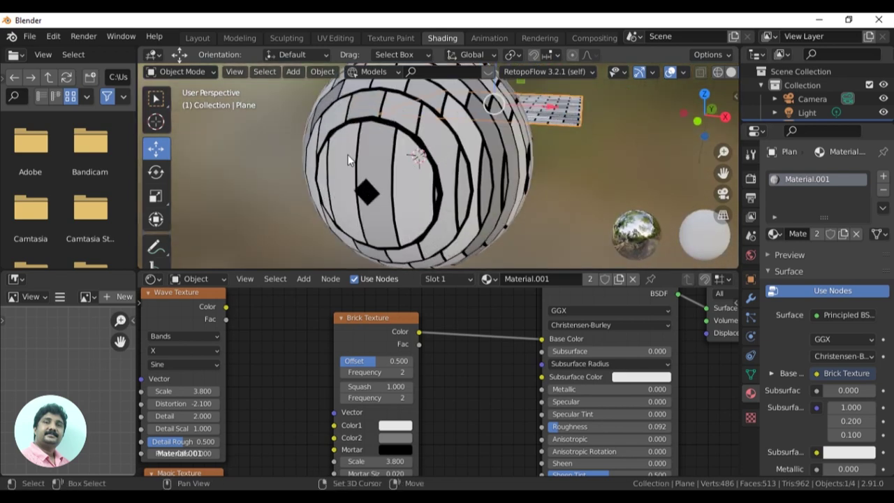
pyautogui.scroll(-3, 419, 184)
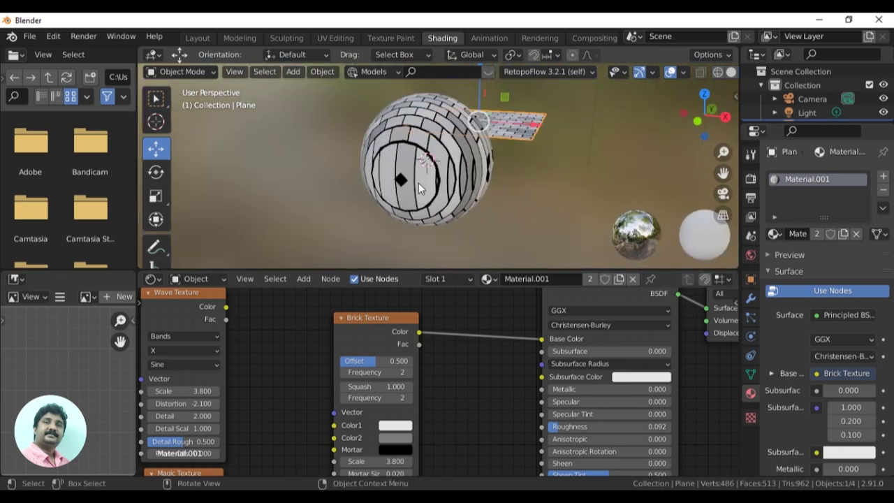
pyautogui.moveTo(431, 194); pyautogui.dragTo(450, 238, button='middle')
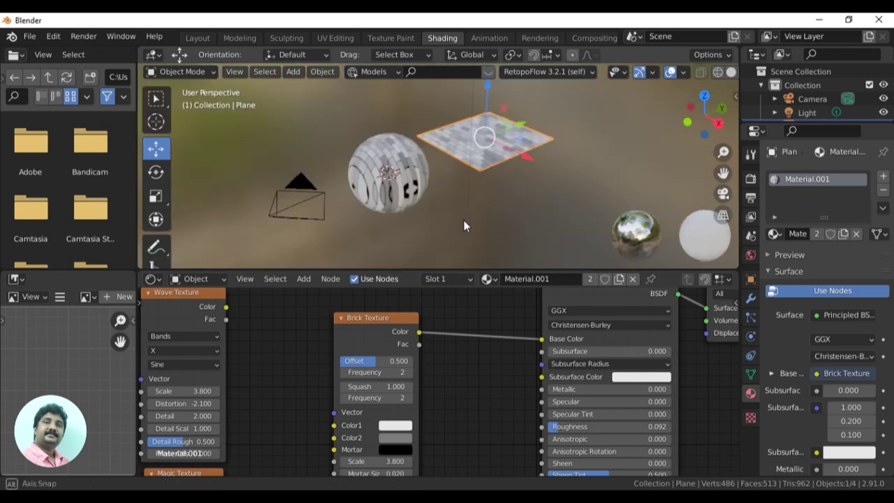
pyautogui.scroll(2, 450, 238)
pyautogui.scroll(2, 425, 221)
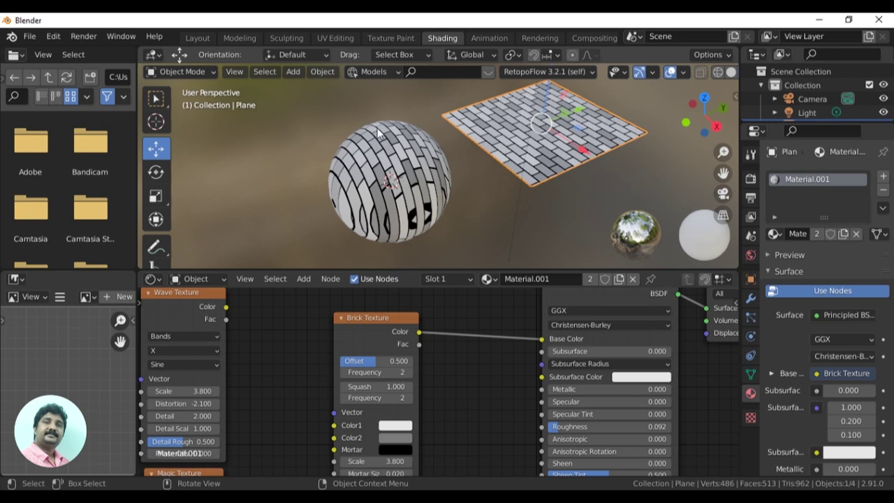
pyautogui.click(421, 180)
pyautogui.scroll(2, 469, 186)
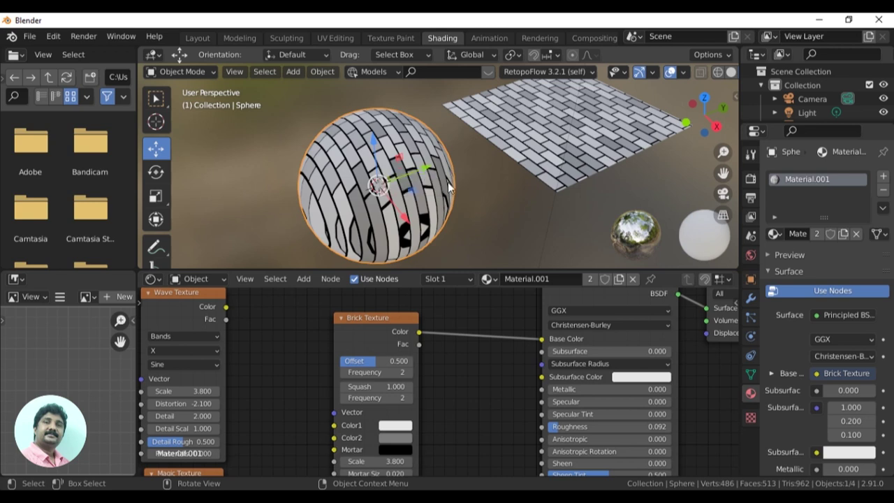
# - Switch to the UV Editing workspace, zoom the UV grid, and dismiss the image list
pyautogui.click(336, 38)
pyautogui.scroll(3, 551, 314)
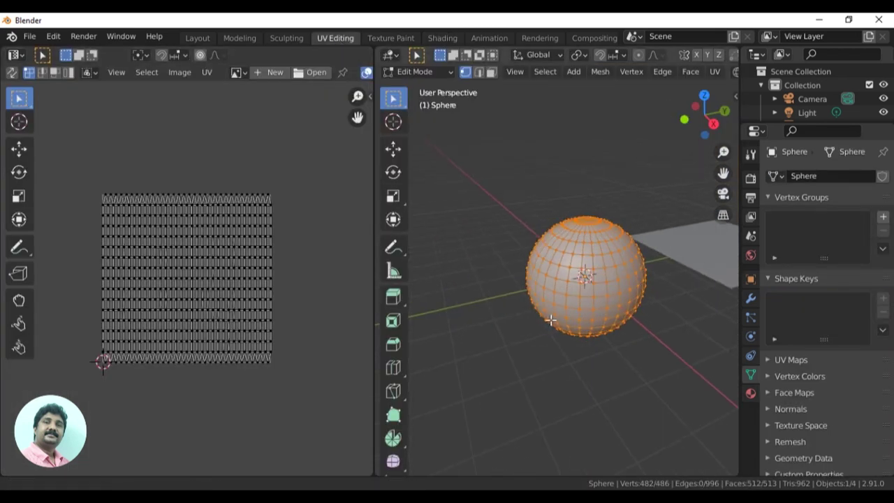
pyautogui.scroll(2, 551, 320)
pyautogui.scroll(2, 544, 333)
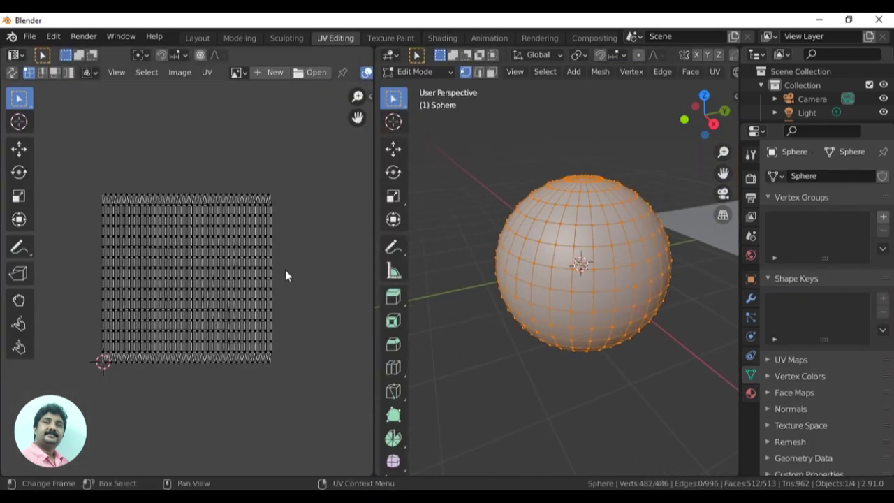
pyautogui.scroll(2, 287, 275)
pyautogui.keyDown('ctrl'); pyautogui.scroll(1, 306, 260); pyautogui.keyUp('ctrl')
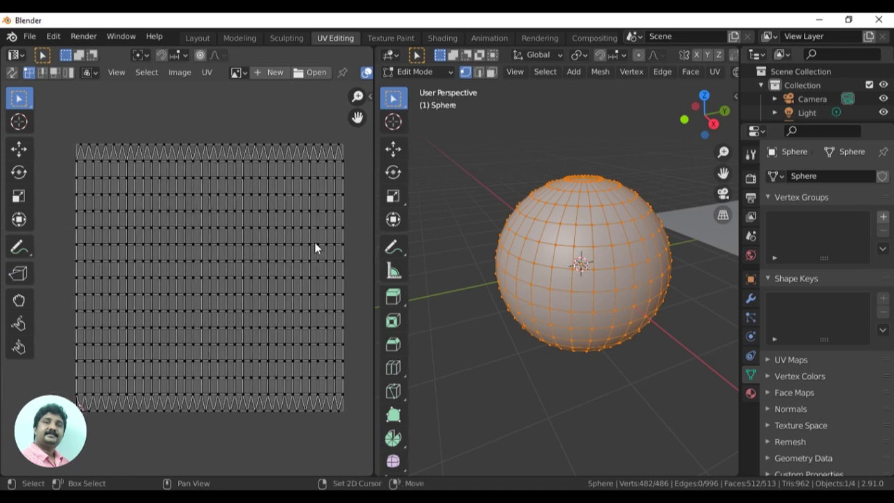
pyautogui.click(239, 73)
pyautogui.click(242, 74)
pyautogui.click(242, 74)
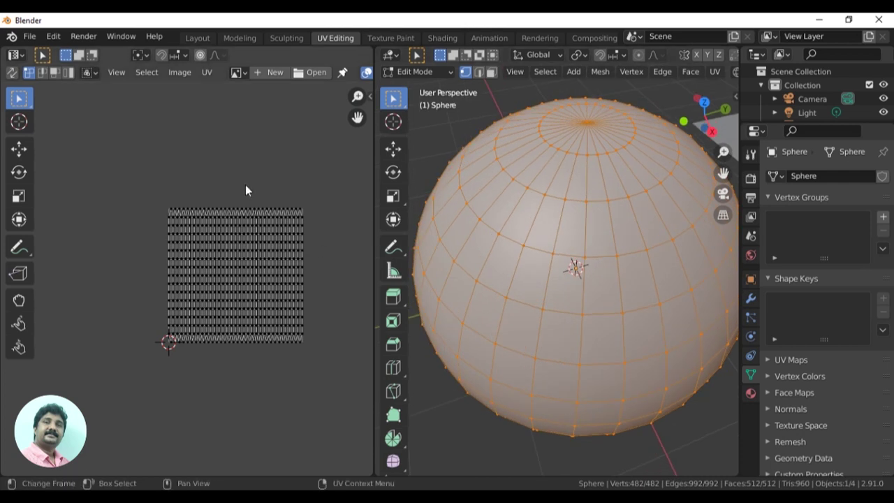
# - Enable UV sync selection and box-select the second row of faces below the top pole
pyautogui.moveTo(154, 197); pyautogui.dragTo(315, 222)
pyautogui.click(12, 72)
pyautogui.moveTo(147, 179); pyautogui.dragTo(313, 215)
pyautogui.moveTo(614, 174)
pyautogui.mouseDown(button='middle')
pyautogui.moveTo(632, 208)
pyautogui.moveTo(629, 234)
pyautogui.mouseUp(button='middle')
pyautogui.scroll(4, 632, 208)
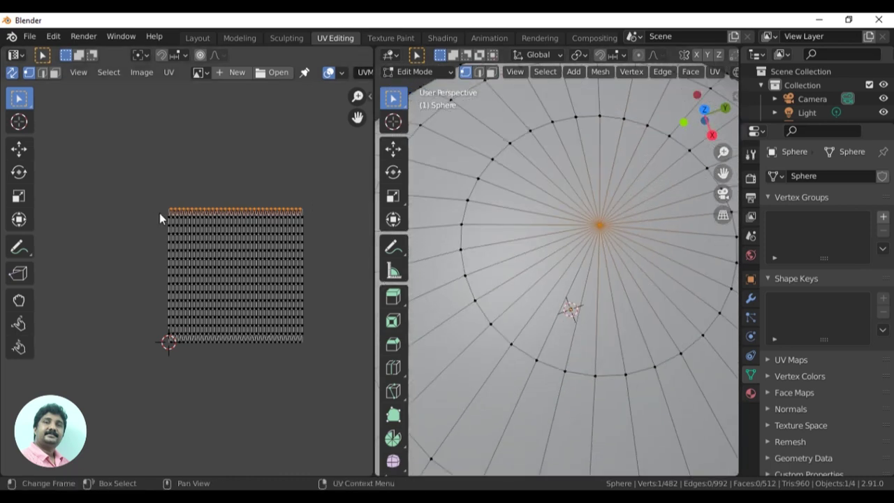
pyautogui.moveTo(154, 211); pyautogui.dragTo(324, 228)
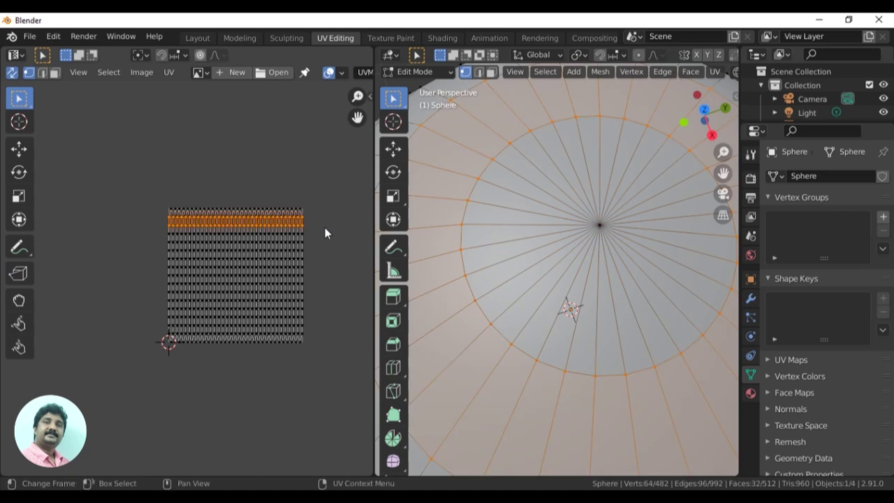
pyautogui.scroll(-4, 615, 244)
# - Orbit the sphere, zoom and pan the UV grid, then return to the Shading workspace
pyautogui.moveTo(615, 244); pyautogui.dragTo(485, 231, button='middle')
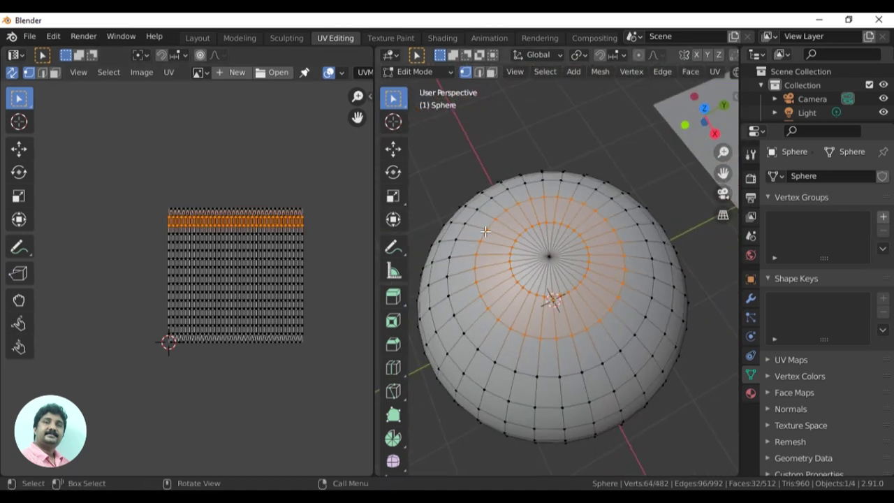
pyautogui.moveTo(588, 276); pyautogui.dragTo(592, 264, button='middle')
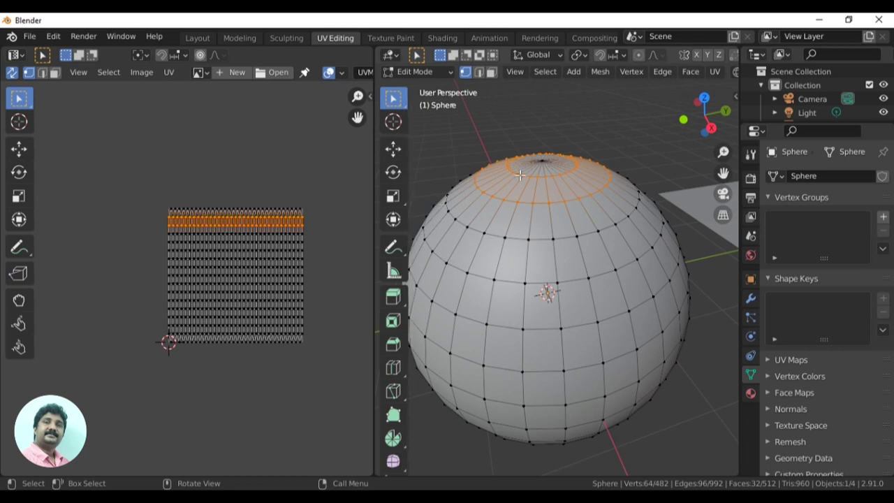
pyautogui.moveTo(594, 239); pyautogui.dragTo(616, 259, button='middle')
pyautogui.scroll(2, 243, 268)
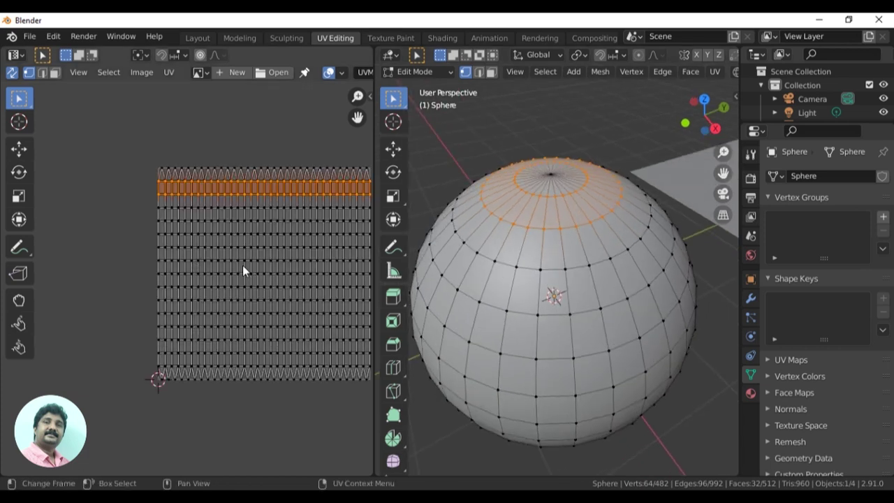
pyautogui.scroll(1, 243, 265)
pyautogui.moveTo(183, 233); pyautogui.dragTo(177, 255, button='middle')
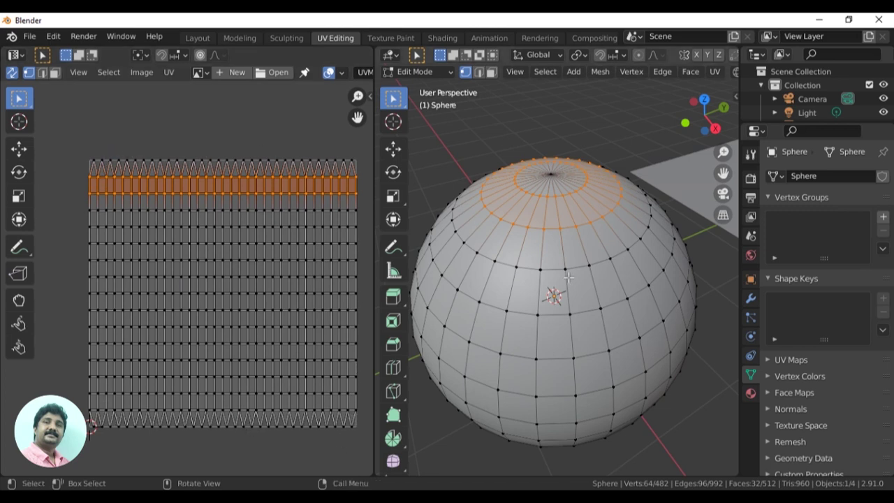
pyautogui.click(450, 38)
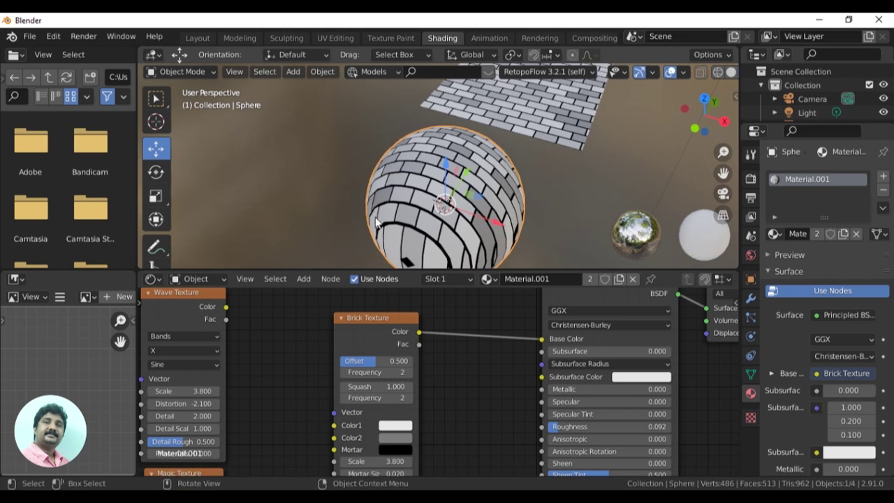
# - Cut the Brick Texture's link to Base Color so both objects turn plain white
pyautogui.moveTo(376, 221); pyautogui.dragTo(443, 188, button='middle')
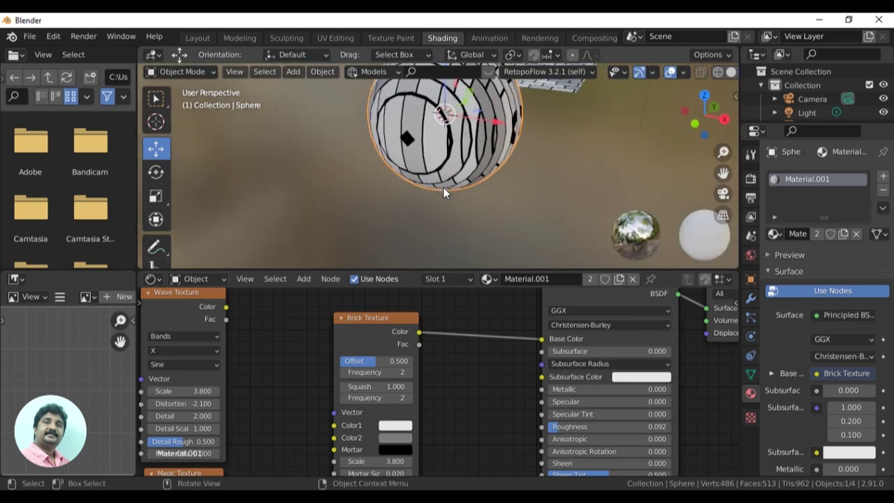
pyautogui.moveTo(475, 193)
pyautogui.mouseDown(button='middle')
pyautogui.moveTo(475, 234)
pyautogui.moveTo(396, 235)
pyautogui.moveTo(476, 246)
pyautogui.moveTo(436, 246)
pyautogui.moveTo(440, 226)
pyautogui.moveTo(453, 224)
pyautogui.mouseUp(button='middle')
pyautogui.moveTo(542, 338)
pyautogui.mouseDown()
pyautogui.moveTo(471, 355)
pyautogui.moveTo(378, 319)
pyautogui.moveTo(279, 333)
pyautogui.moveTo(288, 332)
pyautogui.mouseUp()
# - Delete the Brick, Wave and Magic Texture nodes
pyautogui.press('x')
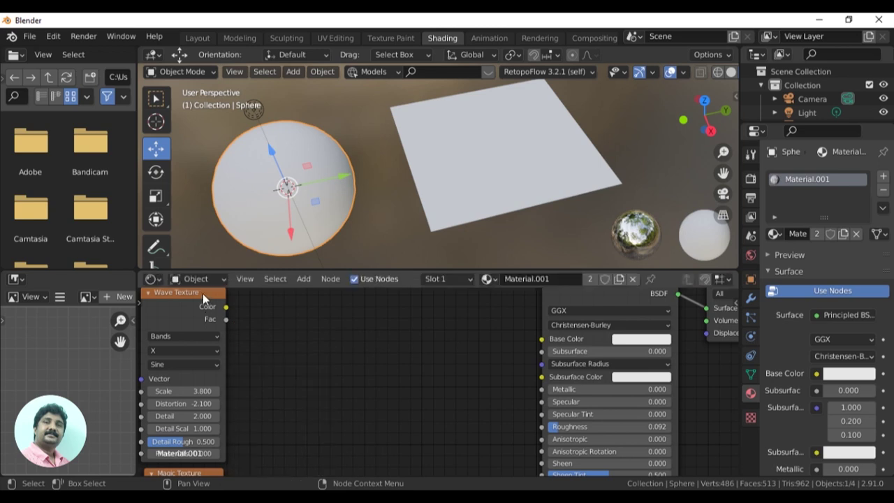
pyautogui.click(202, 293)
pyautogui.press('x')
pyautogui.moveTo(202, 470); pyautogui.dragTo(232, 386)
pyautogui.press('x')
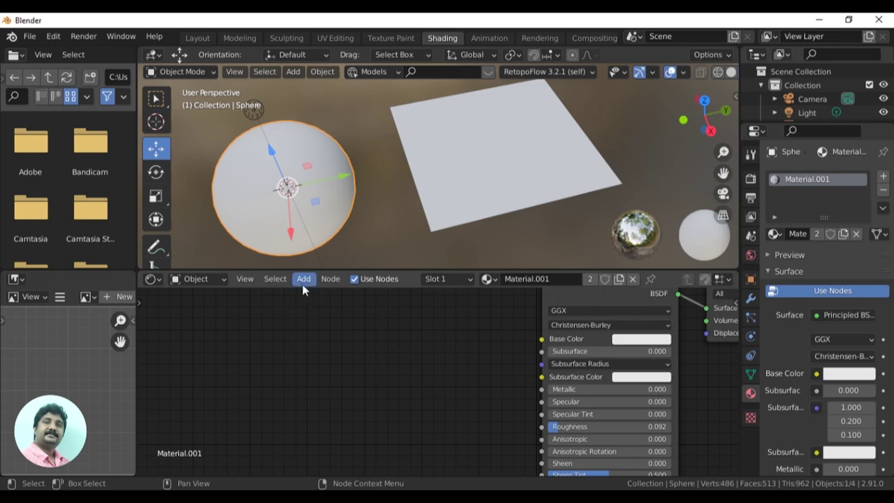
# - Add a Voronoi Texture node and feed its Color into the Principled BSDF Base Color
pyautogui.click(303, 286)
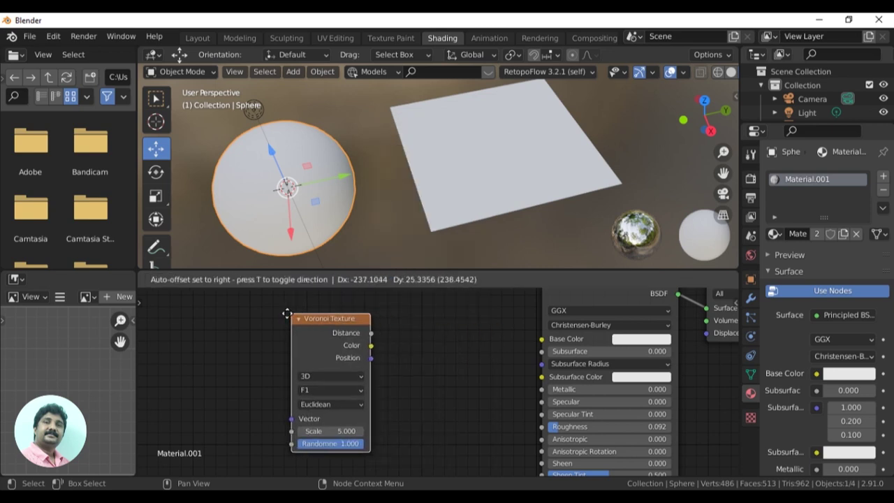
pyautogui.moveTo(420, 326); pyautogui.dragTo(273, 319)
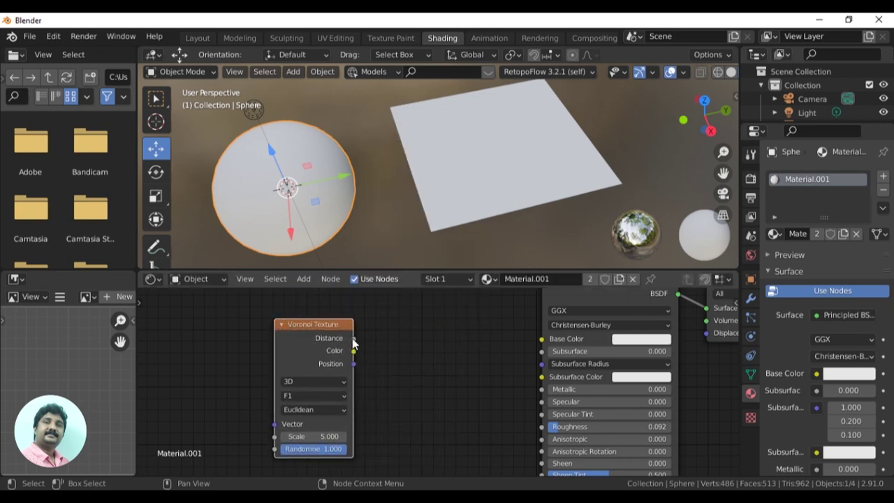
pyautogui.moveTo(354, 351); pyautogui.dragTo(549, 338)
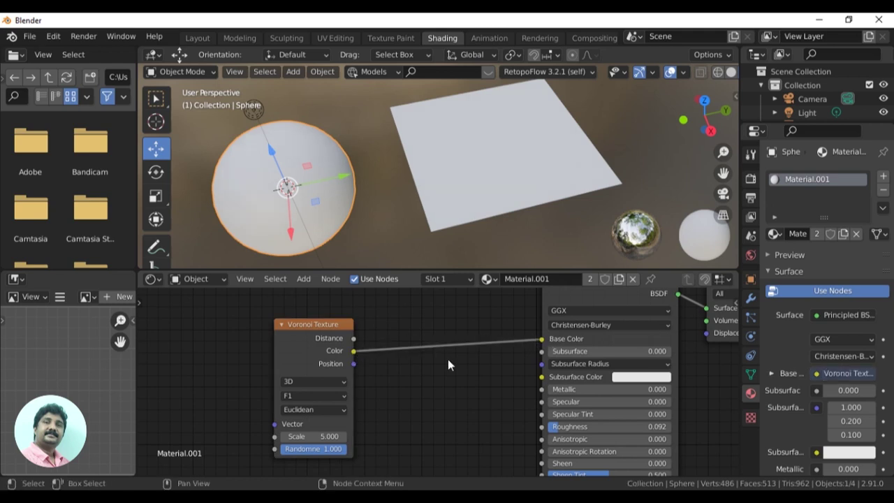
pyautogui.moveTo(382, 178)
pyautogui.mouseDown(button='middle')
pyautogui.moveTo(457, 145)
pyautogui.moveTo(419, 195)
pyautogui.mouseUp(button='middle')
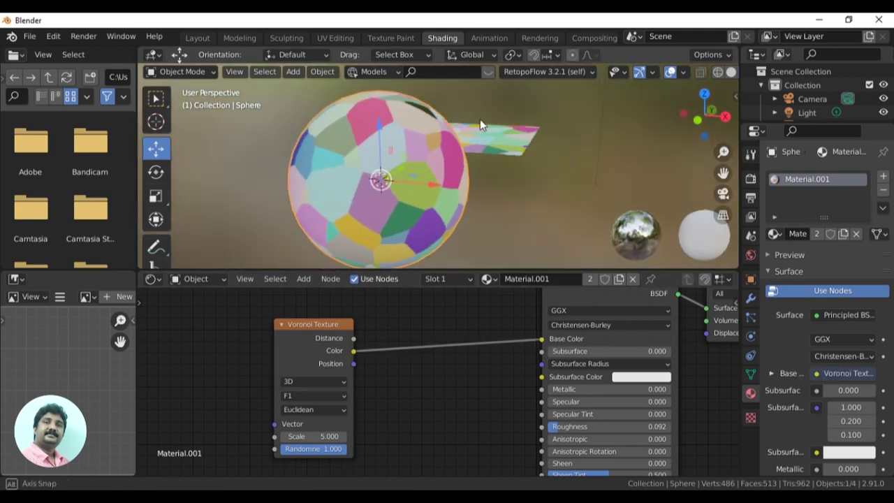
# - Set the Voronoi Scale to 11.9, then raise it to 15.1 and inspect the denser cells
pyautogui.click(332, 433)
pyautogui.write('11.9')
pyautogui.press('Return')
pyautogui.moveTo(305, 435); pyautogui.dragTo(335, 435)
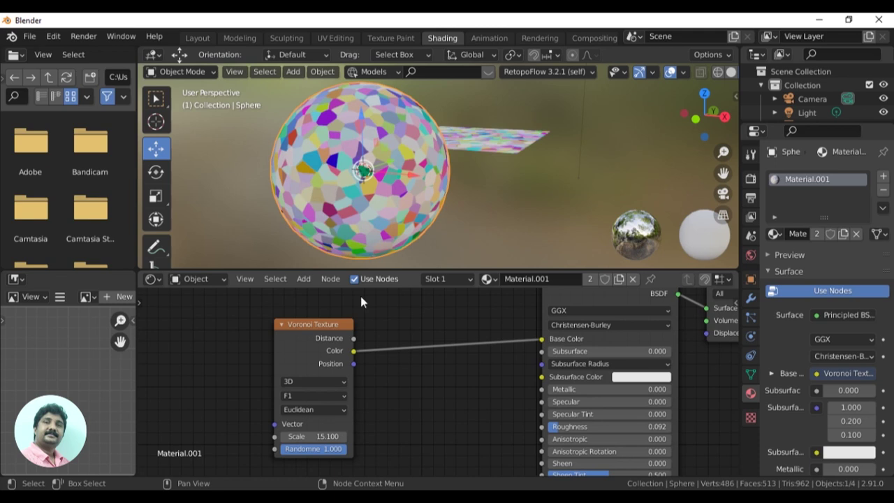
pyautogui.moveTo(463, 194)
pyautogui.mouseDown(button='middle')
pyautogui.moveTo(353, 255)
pyautogui.moveTo(439, 227)
pyautogui.moveTo(467, 164)
pyautogui.moveTo(501, 173)
pyautogui.moveTo(368, 244)
pyautogui.mouseUp(button='middle')
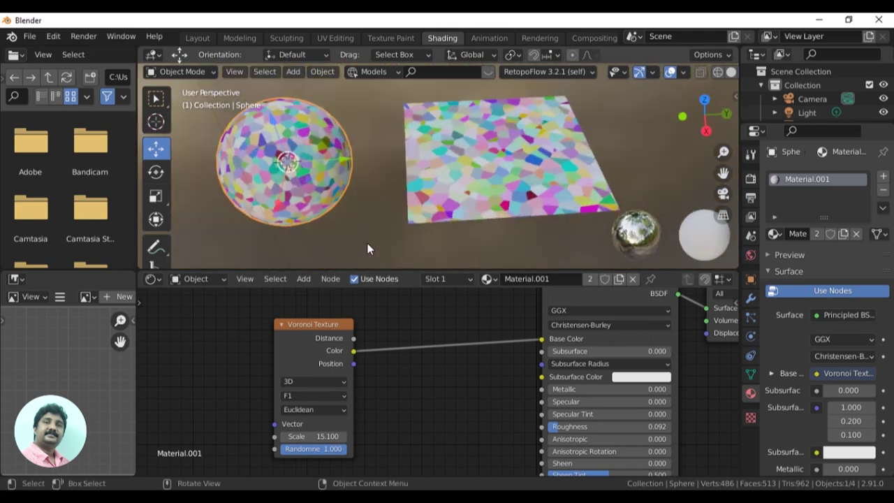
pyautogui.moveTo(377, 192)
pyautogui.mouseDown(button='middle')
pyautogui.moveTo(466, 138)
pyautogui.moveTo(489, 141)
pyautogui.moveTo(393, 172)
pyautogui.moveTo(405, 205)
pyautogui.moveTo(422, 207)
pyautogui.mouseUp(button='middle')
pyautogui.scroll(3, 419, 207)
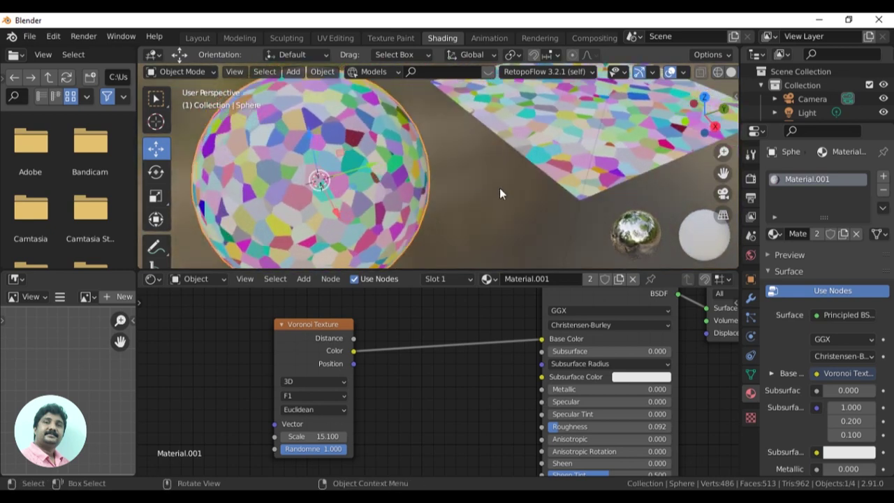
pyautogui.scroll(-3, 492, 196)
pyautogui.moveTo(483, 204); pyautogui.dragTo(475, 201, button='middle')
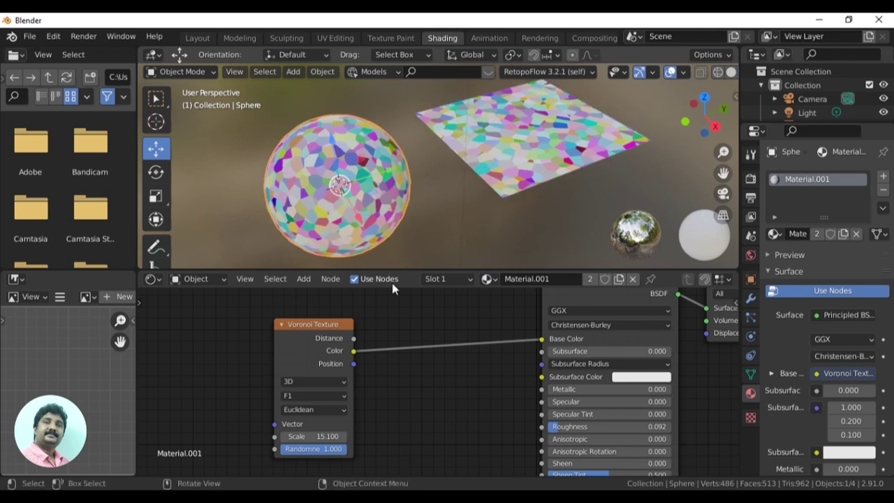
# - Switch the Voronoi texture to 2D and orbit to inspect the pattern on the sphere and plane
pyautogui.click(320, 382)
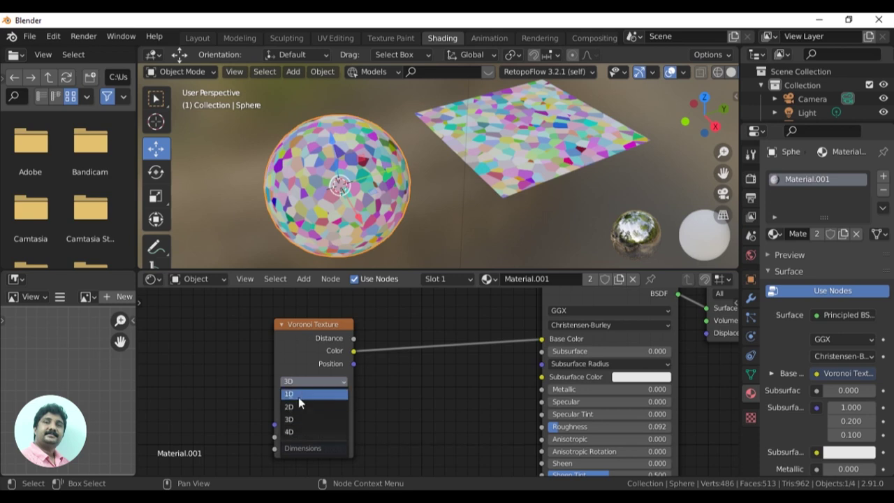
pyautogui.click(297, 407)
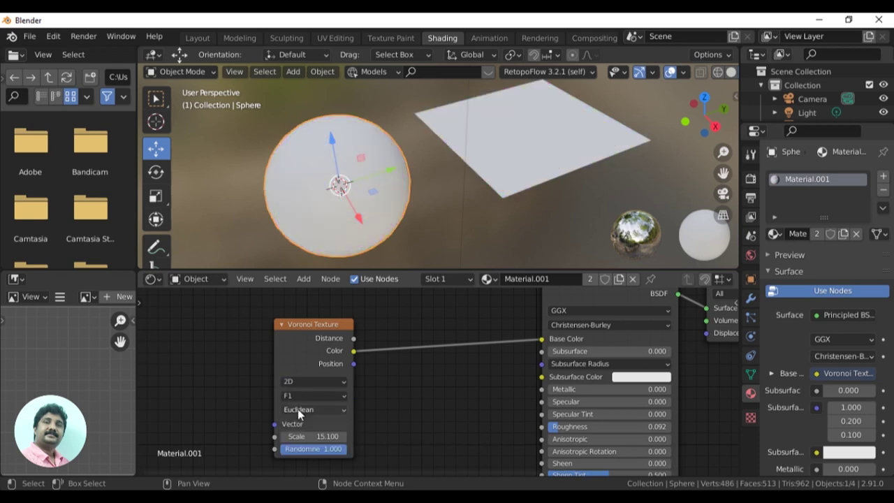
pyautogui.moveTo(410, 203)
pyautogui.mouseDown(button='middle')
pyautogui.moveTo(483, 156)
pyautogui.moveTo(486, 192)
pyautogui.moveTo(475, 211)
pyautogui.moveTo(385, 189)
pyautogui.mouseUp(button='middle')
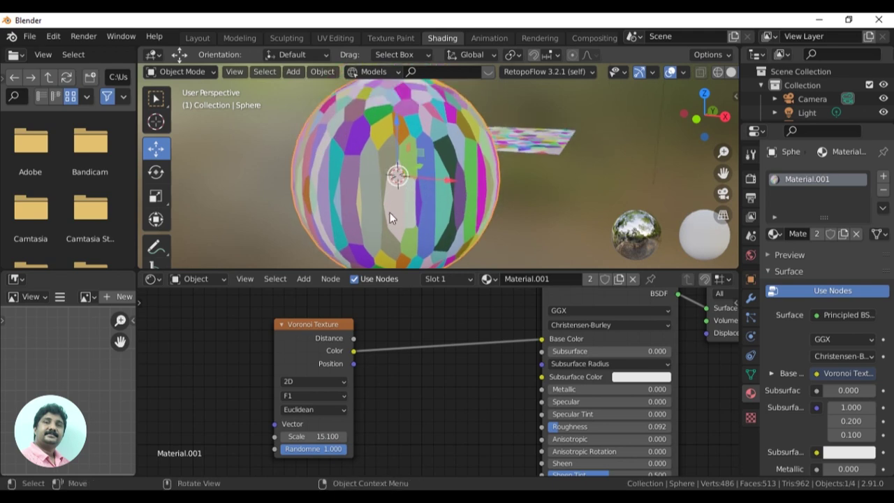
pyautogui.moveTo(473, 230); pyautogui.dragTo(471, 203, button='middle')
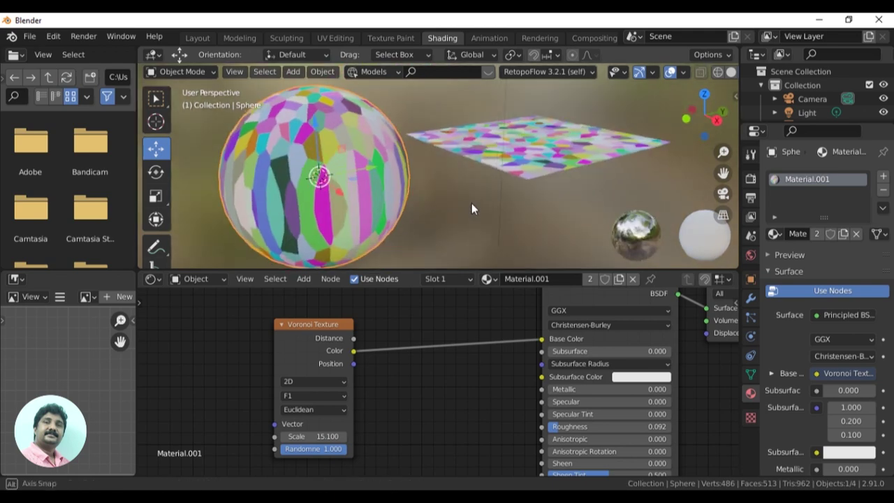
# - Return the Voronoi to 3D, then cut its Color link to Base Color
pyautogui.click(331, 379)
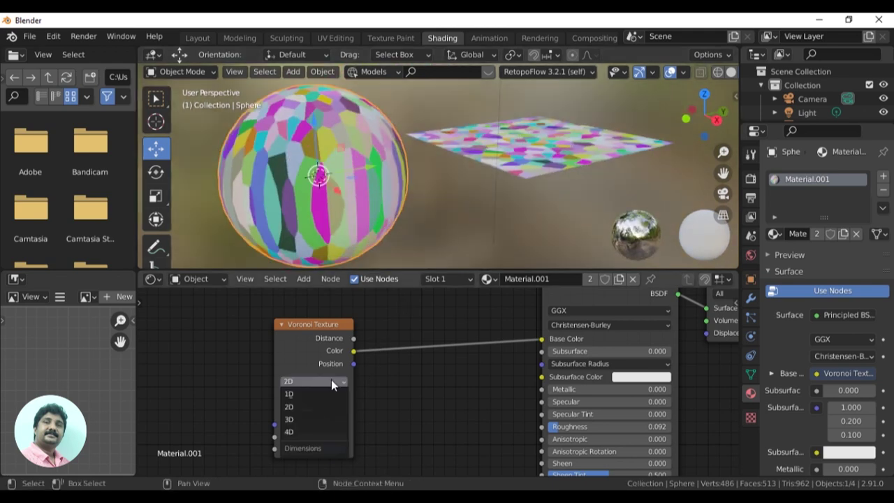
pyautogui.click(304, 420)
pyautogui.moveTo(410, 226)
pyautogui.mouseDown(button='middle')
pyautogui.moveTo(425, 199)
pyautogui.moveTo(367, 145)
pyautogui.moveTo(471, 87)
pyautogui.moveTo(545, 138)
pyautogui.moveTo(632, 144)
pyautogui.moveTo(398, 179)
pyautogui.moveTo(465, 166)
pyautogui.moveTo(536, 128)
pyautogui.moveTo(372, 154)
pyautogui.mouseUp(button='middle')
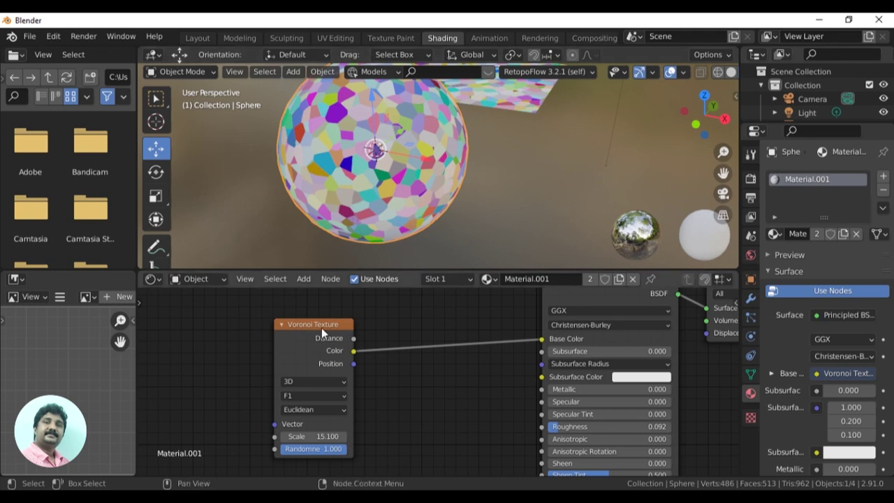
pyautogui.click(331, 382)
pyautogui.moveTo(541, 339); pyautogui.dragTo(499, 352)
# - Add a Musgrave Texture, link its Height to Base Color and raise its Scale
pyautogui.press('Home')
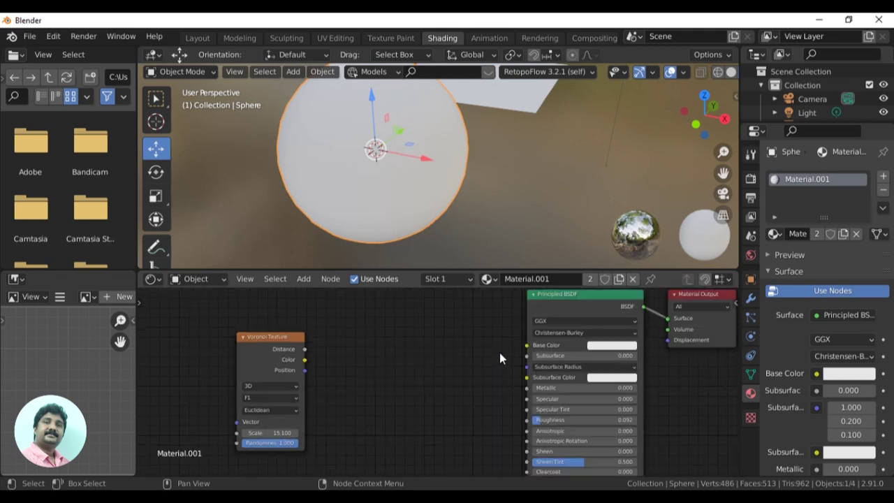
pyautogui.click(304, 279)
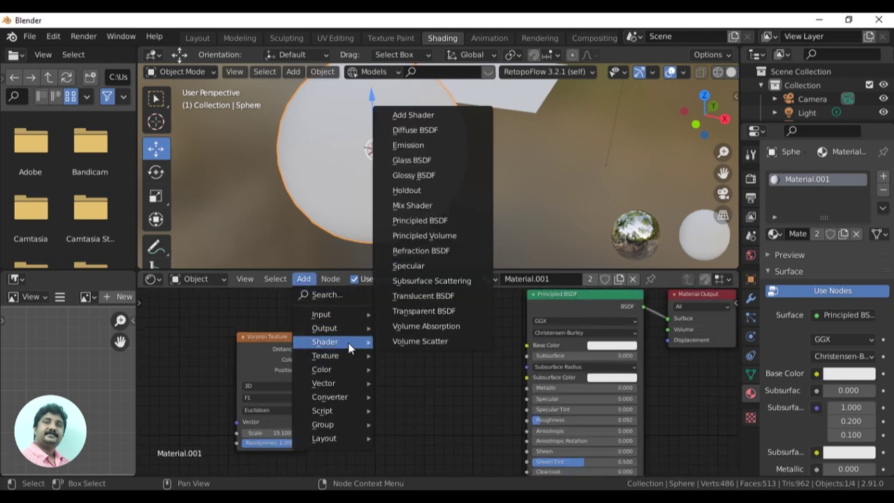
pyautogui.moveTo(325, 355)
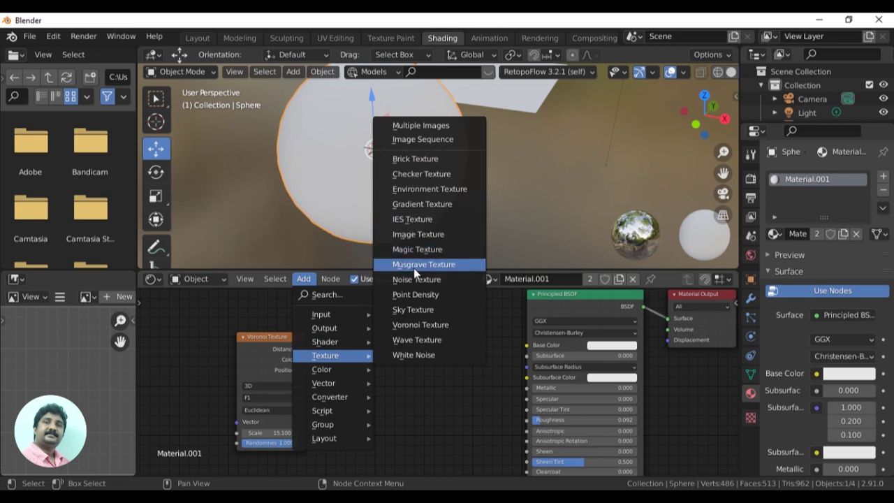
pyautogui.click(417, 265)
pyautogui.click(374, 332)
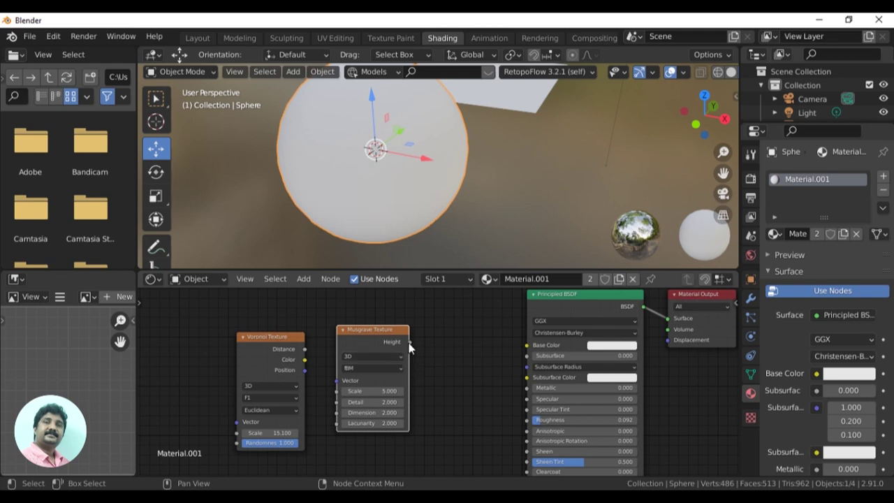
pyautogui.moveTo(410, 343)
pyautogui.mouseDown()
pyautogui.moveTo(435, 352)
pyautogui.moveTo(526, 345)
pyautogui.mouseUp()
pyautogui.moveTo(459, 235)
pyautogui.mouseDown(button='middle')
pyautogui.moveTo(466, 239)
pyautogui.moveTo(449, 223)
pyautogui.moveTo(463, 257)
pyautogui.moveTo(470, 221)
pyautogui.mouseUp(button='middle')
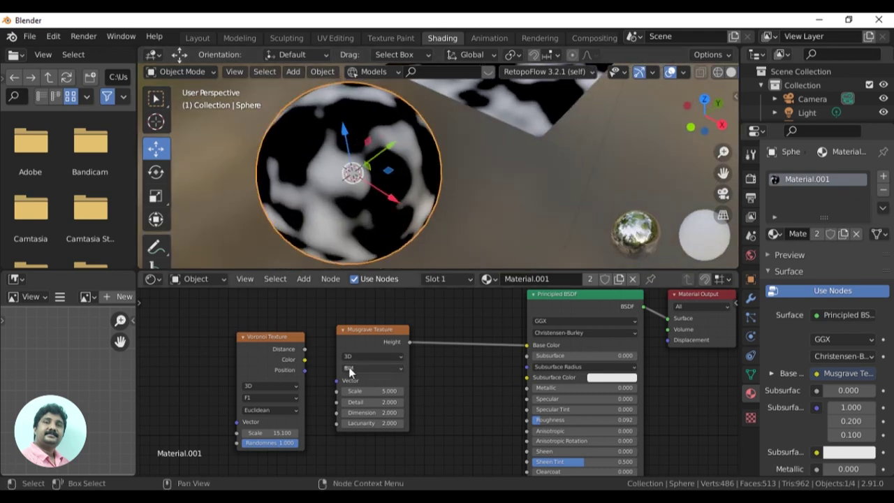
pyautogui.moveTo(371, 391); pyautogui.dragTo(453, 391)
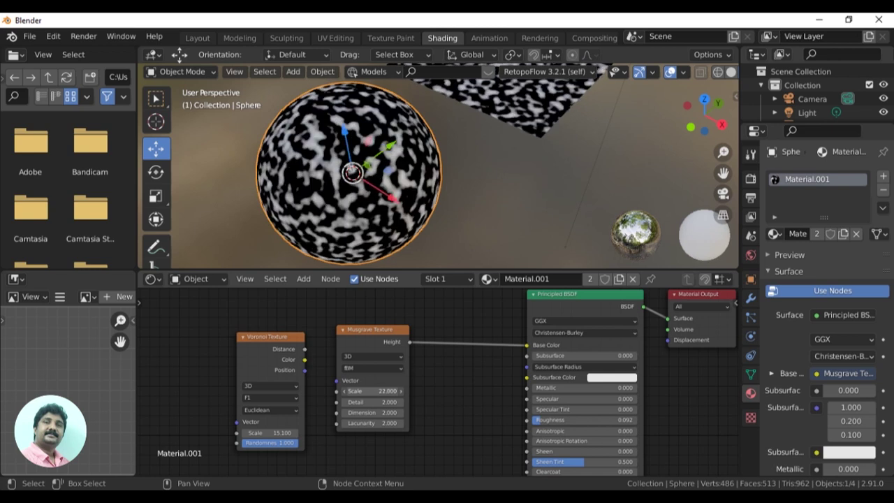
# - Set the Musgrave texture to 2D, inspect the stripes, then remove its Base Color link
pyautogui.moveTo(495, 181)
pyautogui.mouseDown(button='middle')
pyautogui.moveTo(519, 190)
pyautogui.moveTo(433, 196)
pyautogui.moveTo(500, 153)
pyautogui.mouseUp(button='middle')
pyautogui.click(395, 357)
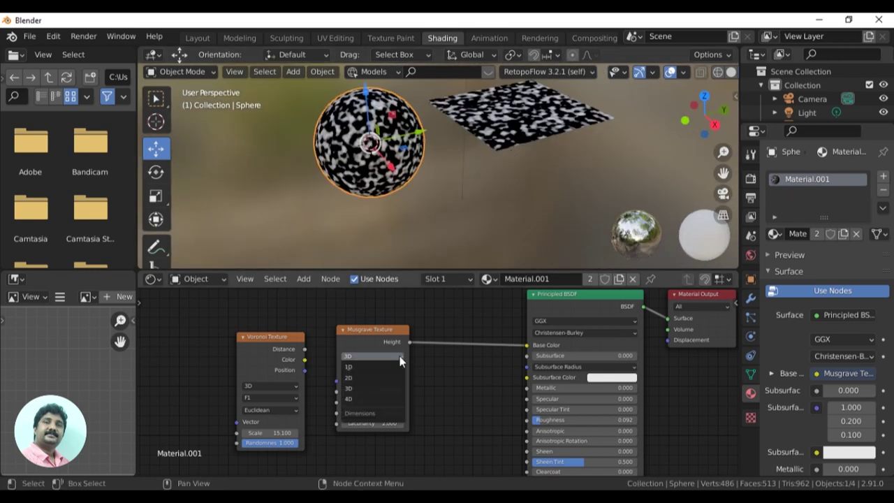
pyautogui.click(374, 378)
pyautogui.moveTo(399, 195)
pyautogui.mouseDown(button='middle')
pyautogui.moveTo(442, 188)
pyautogui.moveTo(445, 163)
pyautogui.moveTo(433, 205)
pyautogui.moveTo(367, 239)
pyautogui.moveTo(398, 191)
pyautogui.moveTo(463, 192)
pyautogui.moveTo(454, 207)
pyautogui.moveTo(361, 226)
pyautogui.moveTo(449, 167)
pyautogui.moveTo(481, 164)
pyautogui.moveTo(440, 192)
pyautogui.moveTo(426, 218)
pyautogui.moveTo(316, 221)
pyautogui.moveTo(488, 202)
pyautogui.moveTo(438, 229)
pyautogui.moveTo(447, 201)
pyautogui.moveTo(441, 223)
pyautogui.moveTo(421, 222)
pyautogui.moveTo(473, 226)
pyautogui.moveTo(423, 233)
pyautogui.moveTo(481, 219)
pyautogui.moveTo(457, 221)
pyautogui.mouseUp(button='middle')
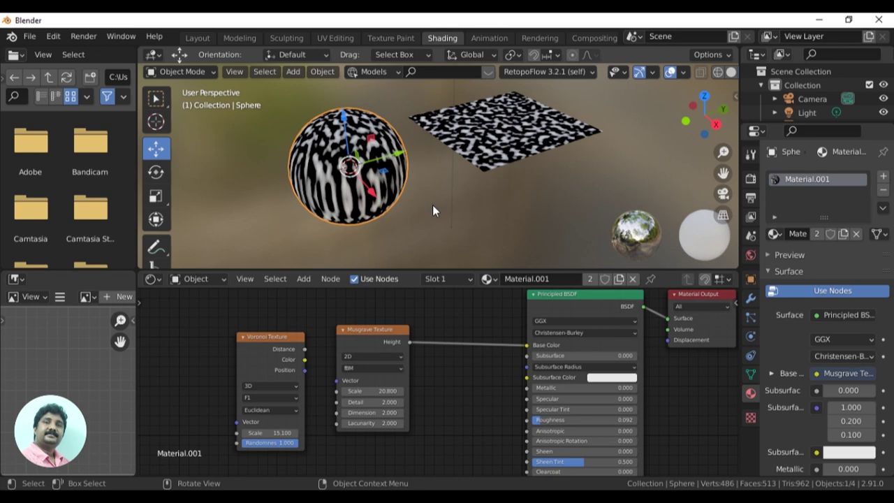
pyautogui.moveTo(527, 345); pyautogui.dragTo(486, 364)
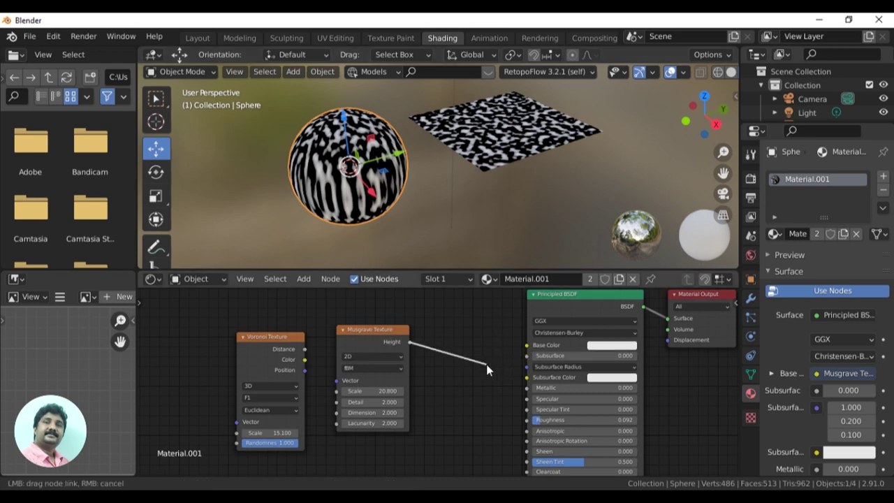
pyautogui.click(385, 328)
# - Delete the Musgrave and Voronoi texture nodes
pyautogui.press('x')
pyautogui.click(279, 337)
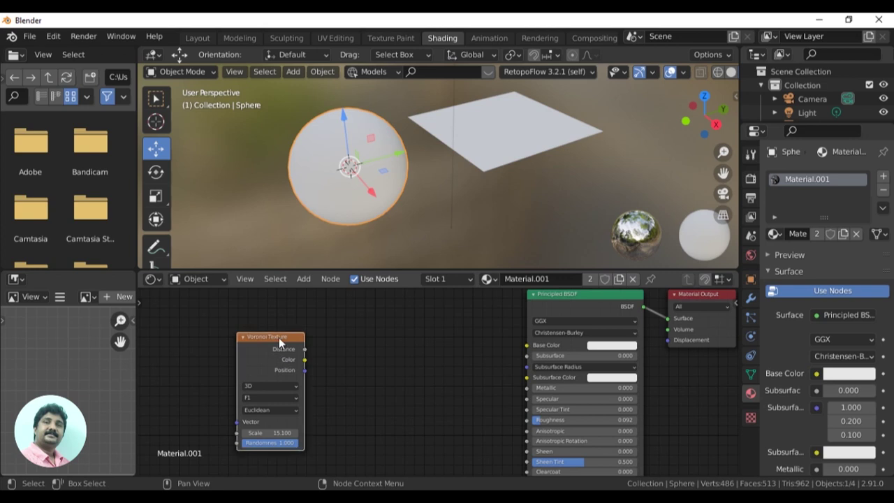
pyautogui.press('x')
# - Add an Image Texture loading download.jpg and link its Color to Base Color
pyautogui.click(303, 279)
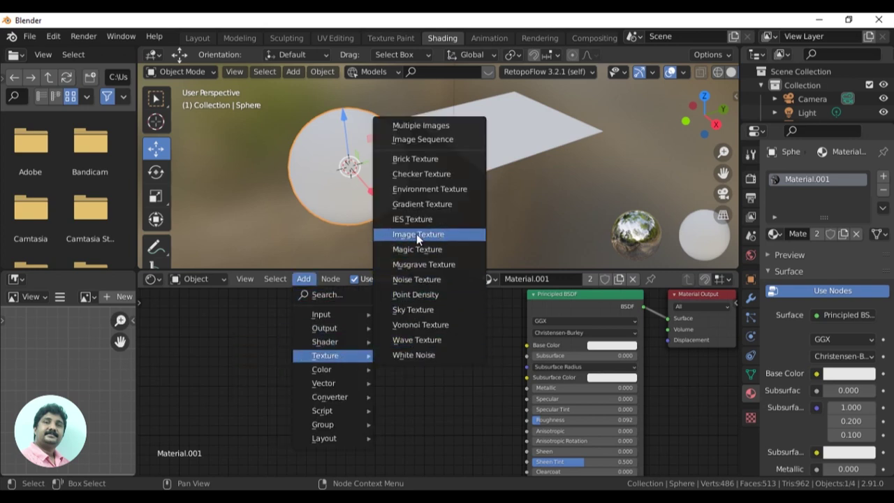
pyautogui.click(416, 234)
pyautogui.click(323, 377)
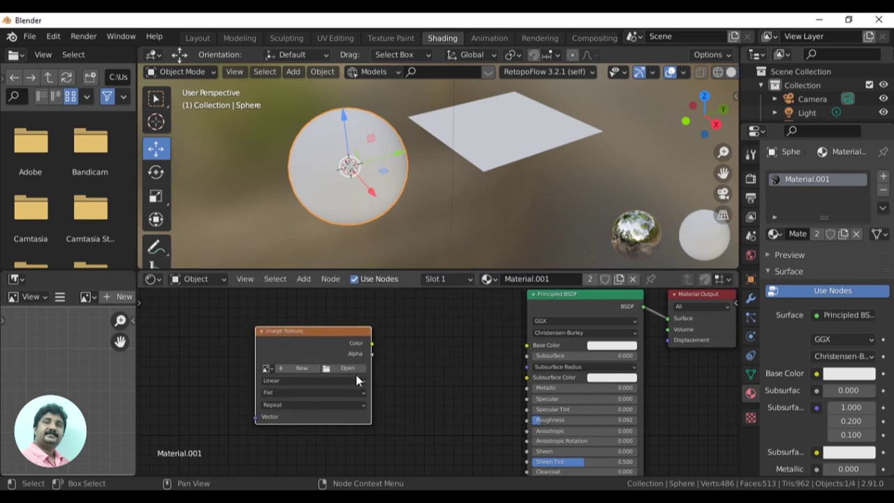
pyautogui.moveTo(346, 333); pyautogui.dragTo(388, 331)
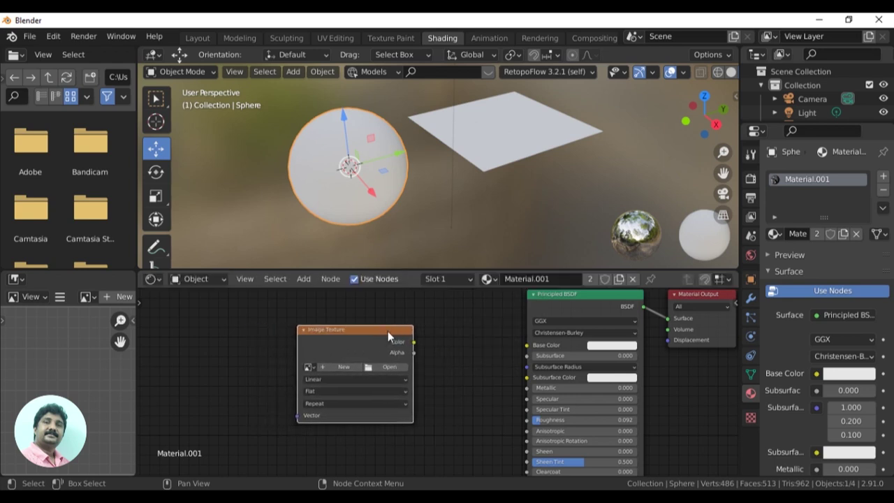
pyautogui.click(388, 369)
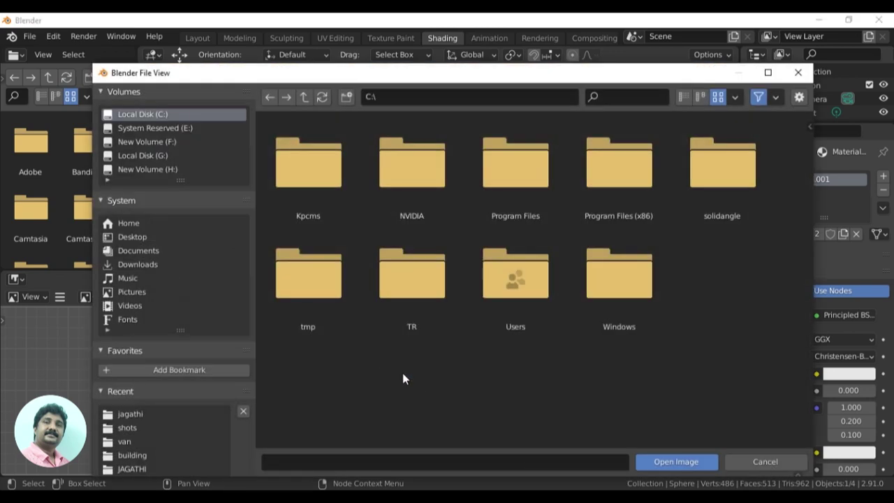
pyautogui.click(332, 181)
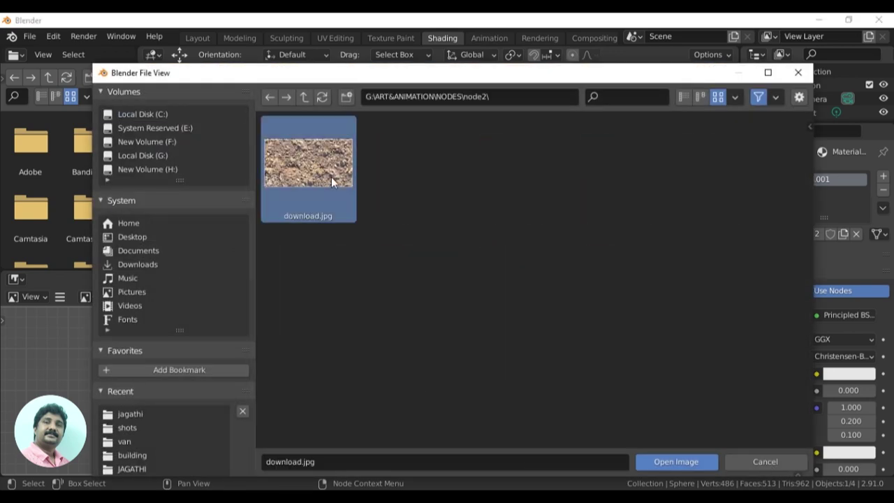
pyautogui.click(670, 463)
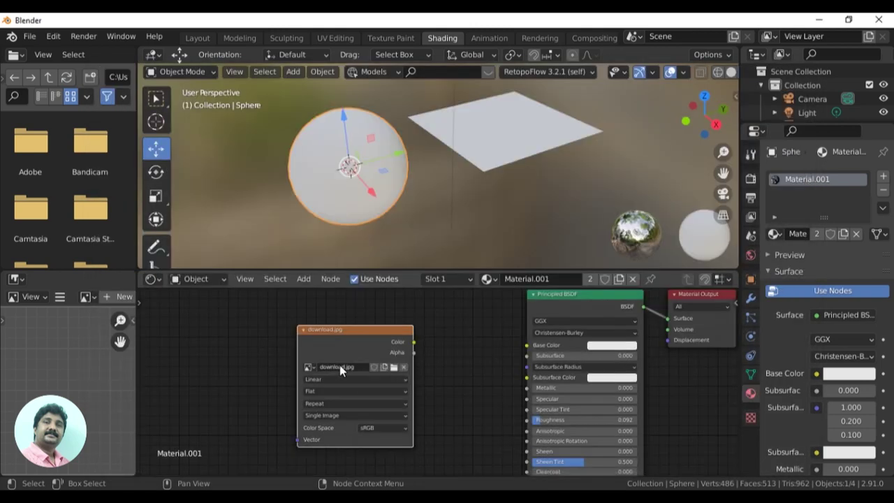
pyautogui.moveTo(409, 335)
pyautogui.mouseDown()
pyautogui.moveTo(541, 348)
pyautogui.moveTo(541, 340)
pyautogui.mouseUp()
# - Orbit around the stone-textured sphere and plane, then switch to UV Editing
pyautogui.scroll(3, 442, 202)
pyautogui.moveTo(456, 203)
pyautogui.mouseDown(button='middle')
pyautogui.moveTo(409, 229)
pyautogui.moveTo(458, 214)
pyautogui.mouseUp(button='middle')
pyautogui.moveTo(508, 164)
pyautogui.mouseDown(button='middle')
pyautogui.moveTo(484, 229)
pyautogui.moveTo(575, 174)
pyautogui.moveTo(556, 153)
pyautogui.moveTo(460, 206)
pyautogui.moveTo(437, 195)
pyautogui.moveTo(443, 220)
pyautogui.moveTo(428, 155)
pyautogui.moveTo(442, 185)
pyautogui.mouseUp(button='middle')
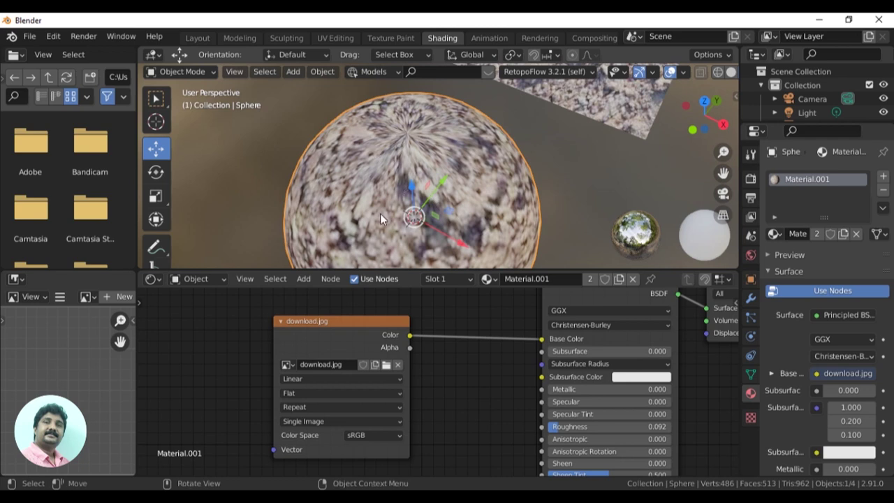
pyautogui.moveTo(491, 193)
pyautogui.mouseDown(button='middle')
pyautogui.moveTo(448, 228)
pyautogui.moveTo(455, 151)
pyautogui.moveTo(437, 84)
pyautogui.moveTo(391, 150)
pyautogui.moveTo(441, 257)
pyautogui.moveTo(424, 18)
pyautogui.mouseUp(button='middle')
pyautogui.moveTo(455, 148); pyautogui.dragTo(352, 79, button='middle')
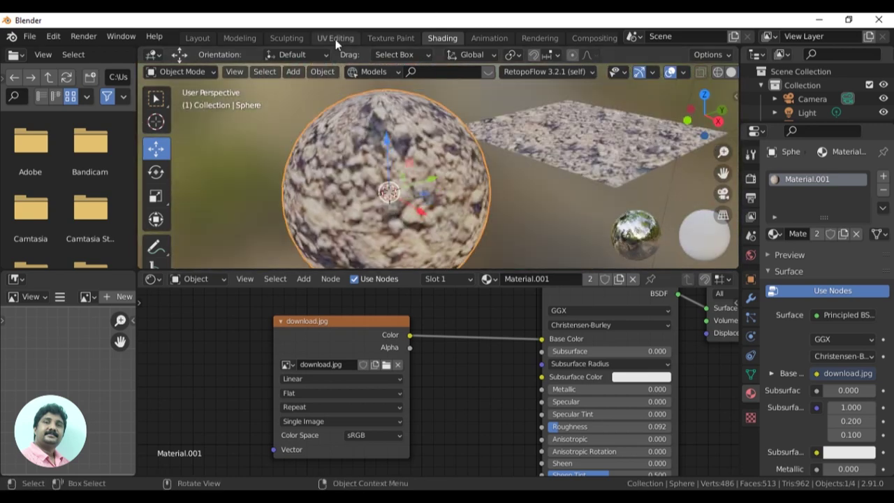
pyautogui.click(336, 38)
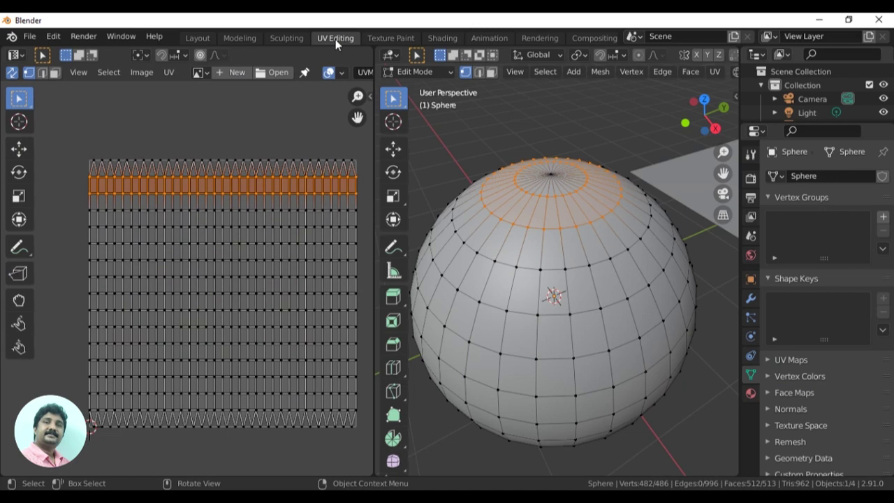
# - Display download.jpg behind the sphere's UV layout in the UV editor
pyautogui.click(199, 73)
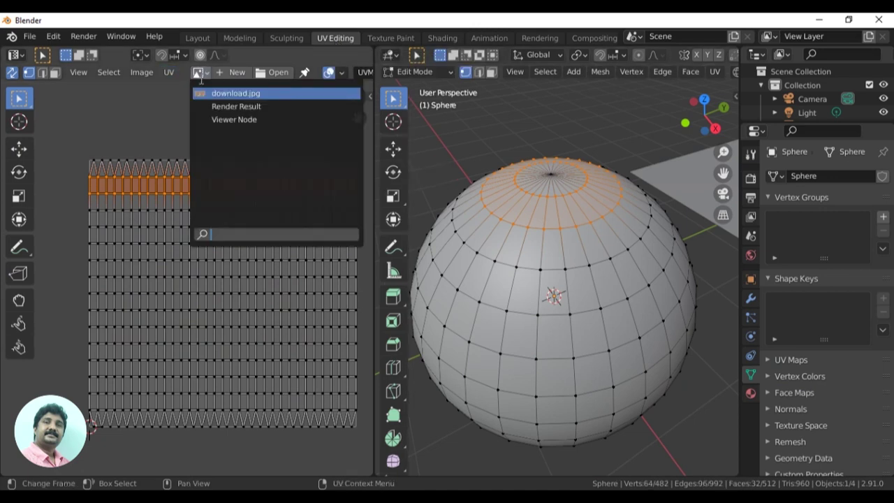
pyautogui.click(201, 92)
pyautogui.scroll(2, 215, 159)
pyautogui.scroll(-2, 213, 150)
pyautogui.scroll(1, 213, 161)
pyautogui.scroll(-2, 146, 165)
pyautogui.scroll(1, 219, 157)
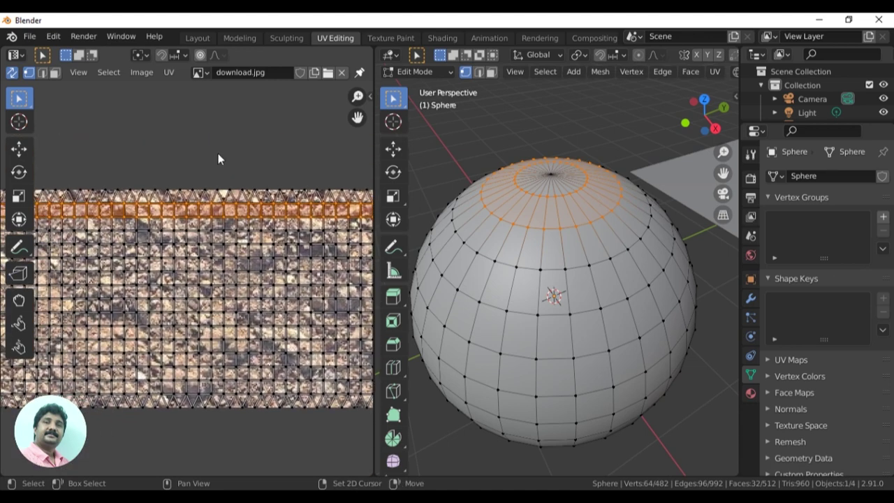
# - Widen the UV editor and box-select the vertices at the sphere's top
pyautogui.click(443, 149)
pyautogui.moveTo(375, 230)
pyautogui.mouseDown()
pyautogui.moveTo(463, 221)
pyautogui.moveTo(405, 222)
pyautogui.mouseUp()
pyautogui.moveTo(484, 122); pyautogui.dragTo(640, 229)
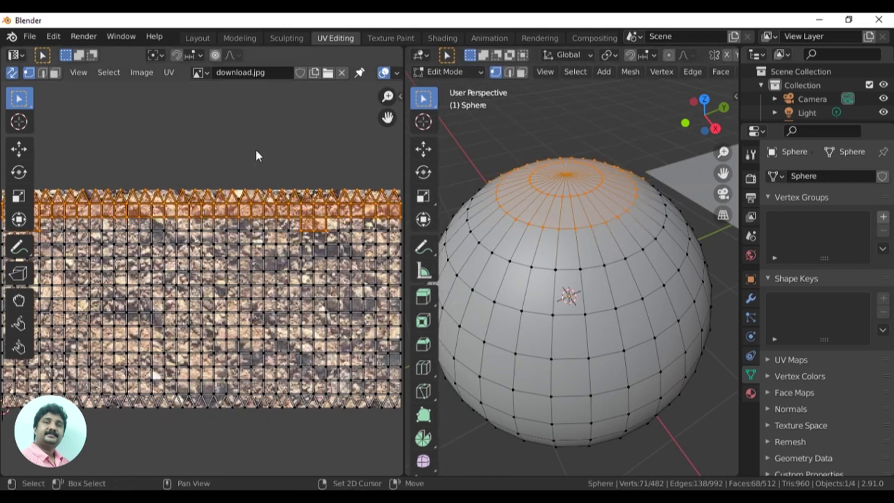
pyautogui.moveTo(276, 213); pyautogui.dragTo(288, 218, button='middle')
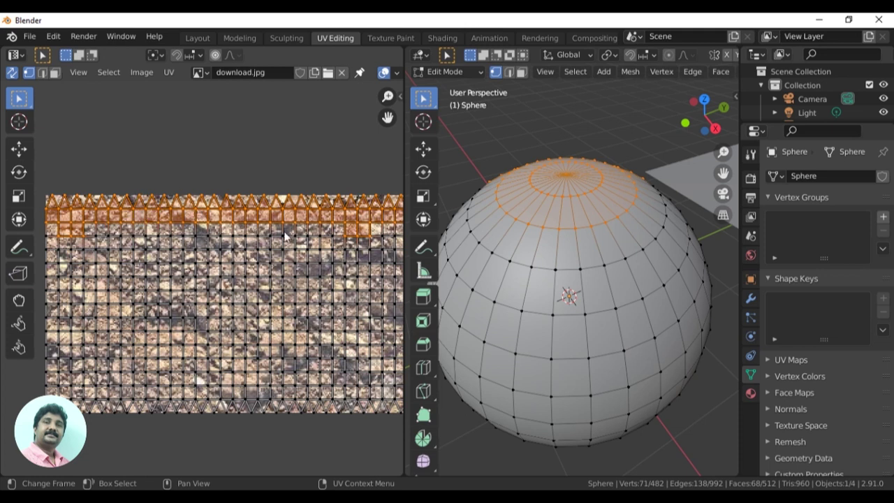
pyautogui.moveTo(339, 146); pyautogui.dragTo(256, 157, button='middle')
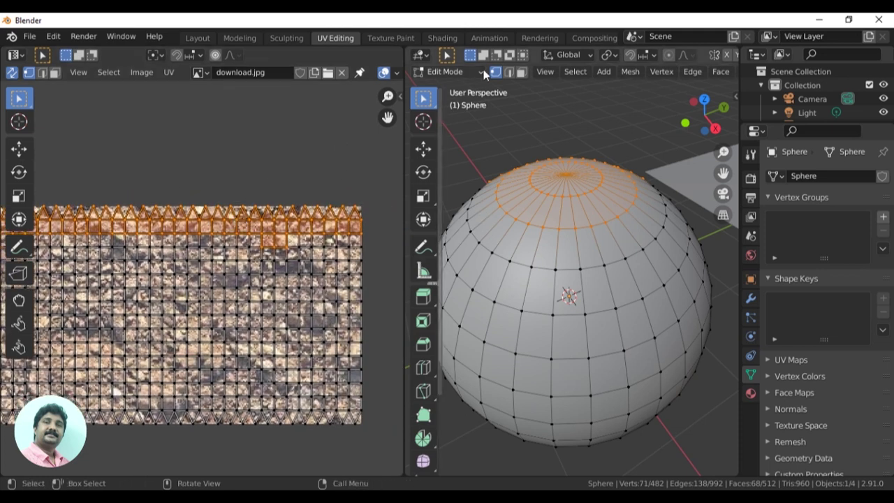
# - Go back to the Shading workspace and orbit around the textured sphere
pyautogui.click(440, 39)
pyautogui.moveTo(508, 234)
pyautogui.mouseDown(button='middle')
pyautogui.moveTo(505, 198)
pyautogui.moveTo(496, 238)
pyautogui.moveTo(493, 205)
pyautogui.mouseUp(button='middle')
pyautogui.scroll(-3, 491, 199)
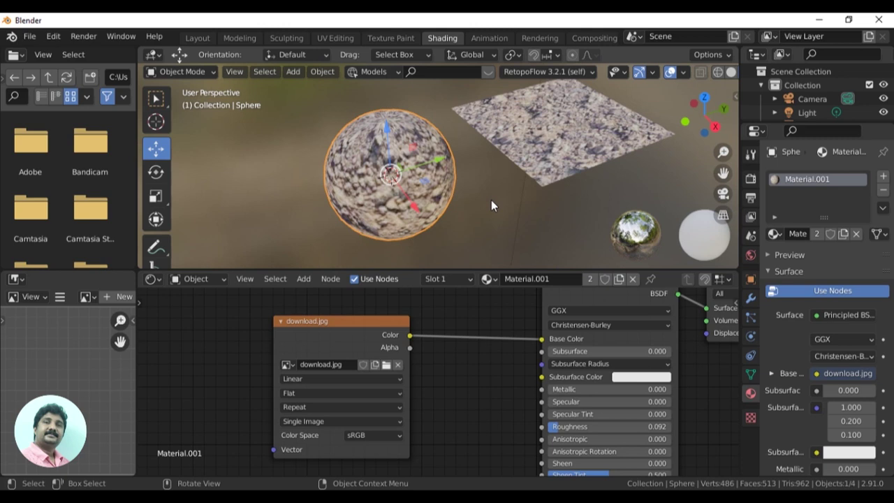
# - Drag the download.jpg, Principled BSDF and Material Output nodes into a tight row
pyautogui.moveTo(374, 321); pyautogui.dragTo(399, 321)
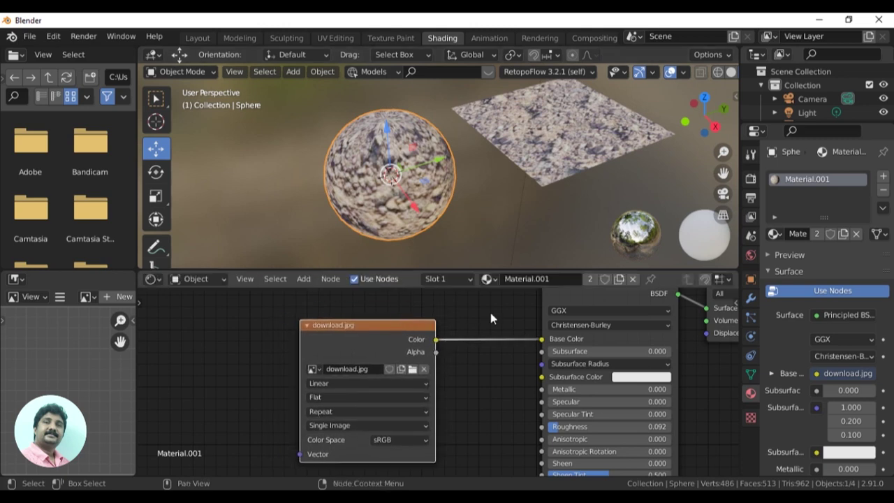
pyautogui.scroll(-2, 508, 316)
pyautogui.scroll(-1, 526, 327)
pyautogui.moveTo(526, 327); pyautogui.dragTo(491, 327, button='middle')
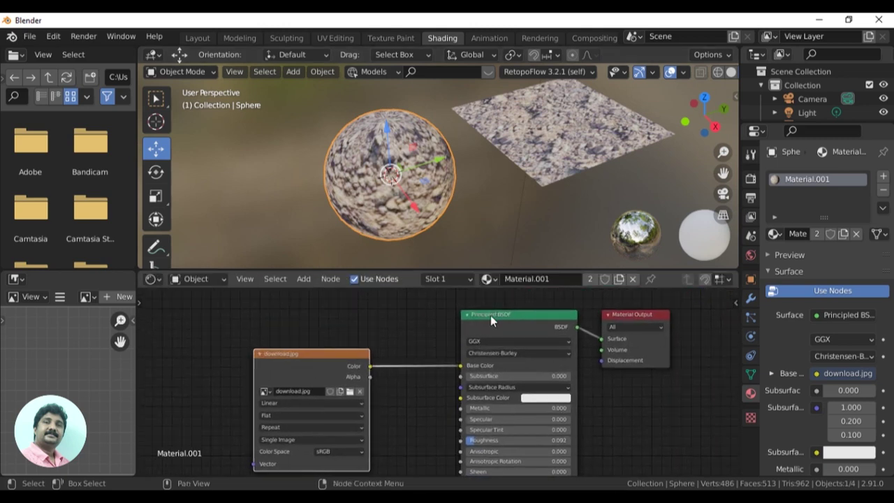
pyautogui.moveTo(491, 319); pyautogui.dragTo(479, 330)
pyautogui.moveTo(619, 315); pyautogui.dragTo(590, 336)
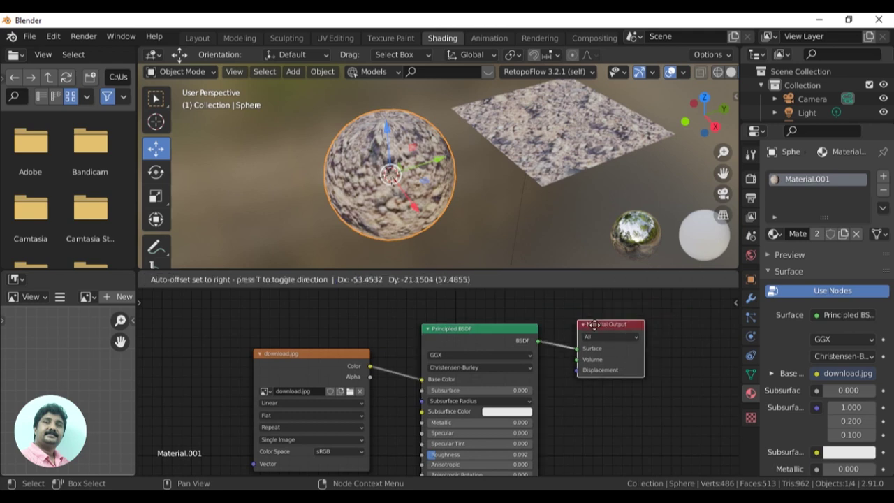
pyautogui.moveTo(334, 354); pyautogui.dragTo(364, 332)
pyautogui.moveTo(455, 329); pyautogui.dragTo(459, 317)
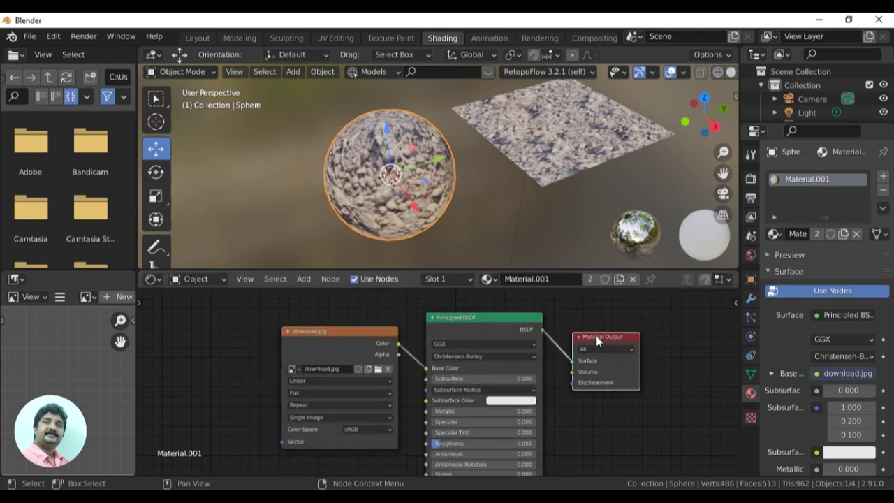
pyautogui.moveTo(595, 335); pyautogui.dragTo(597, 321)
pyautogui.moveTo(363, 330); pyautogui.dragTo(370, 324)
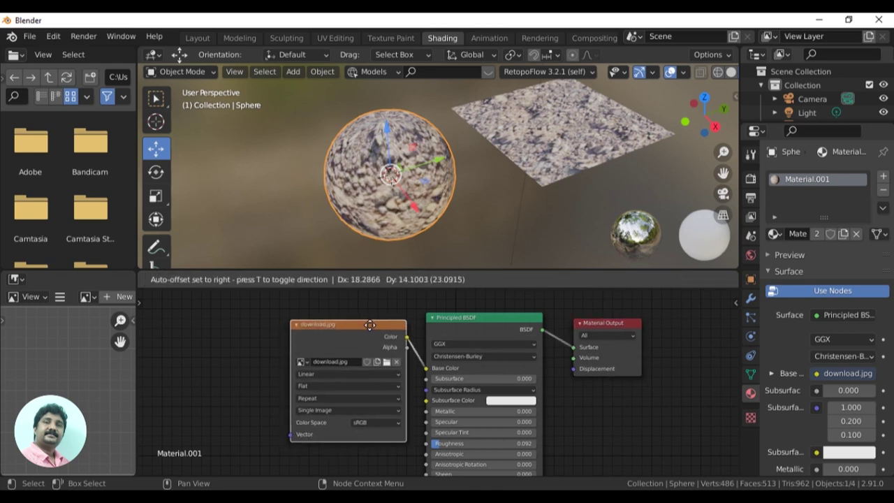
pyautogui.moveTo(446, 316); pyautogui.dragTo(458, 313)
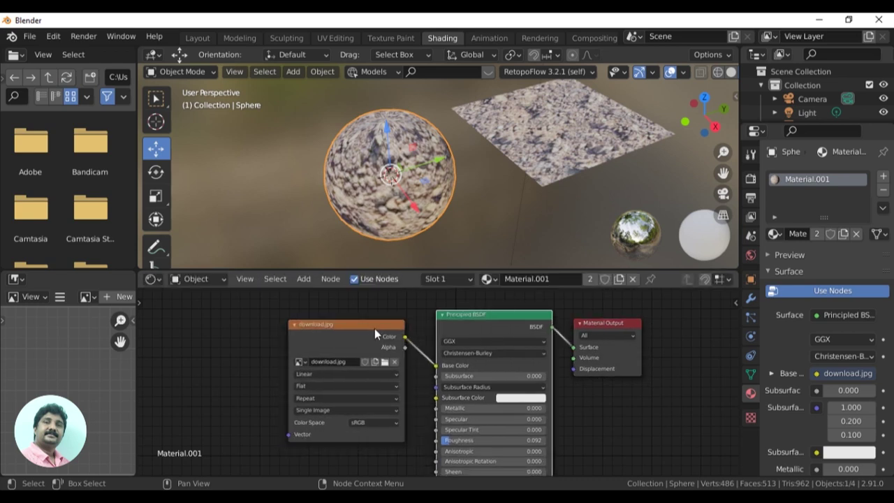
pyautogui.moveTo(374, 327); pyautogui.dragTo(382, 326)
# - Open Preferences > Add-ons and search 'nod' to find the enabled Node Wrangler add-on
pyautogui.click(39, 42)
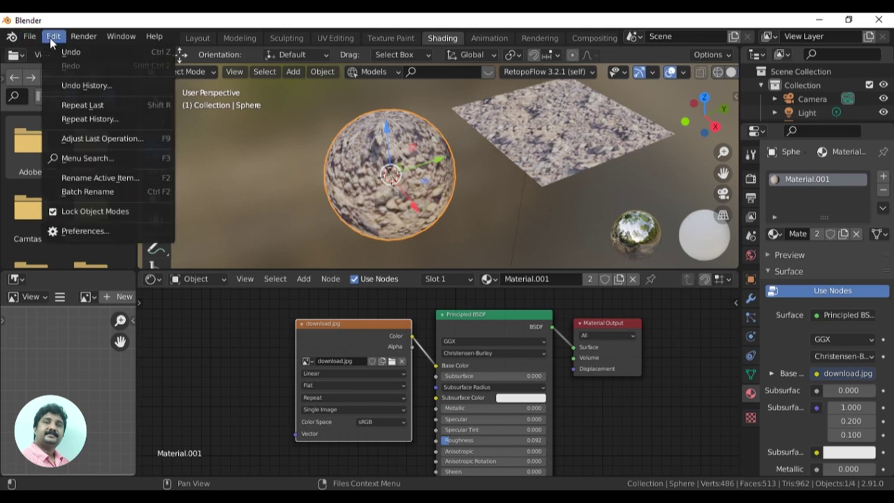
pyautogui.click(74, 230)
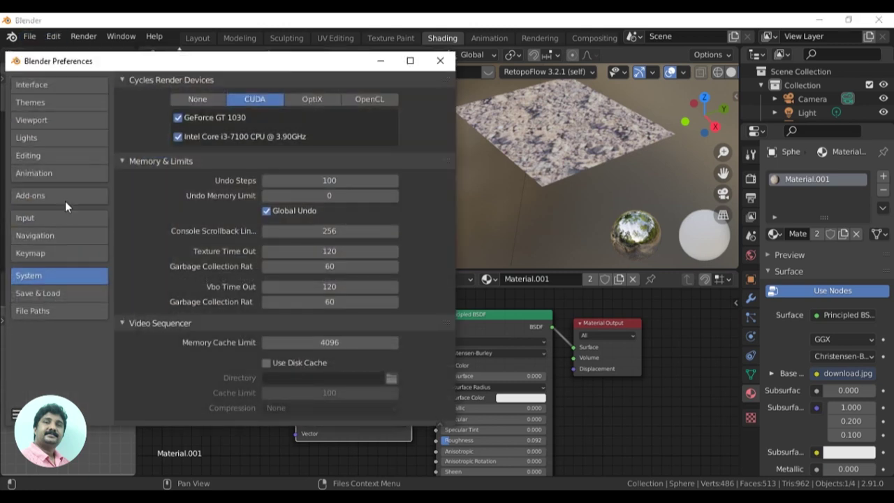
pyautogui.click(39, 196)
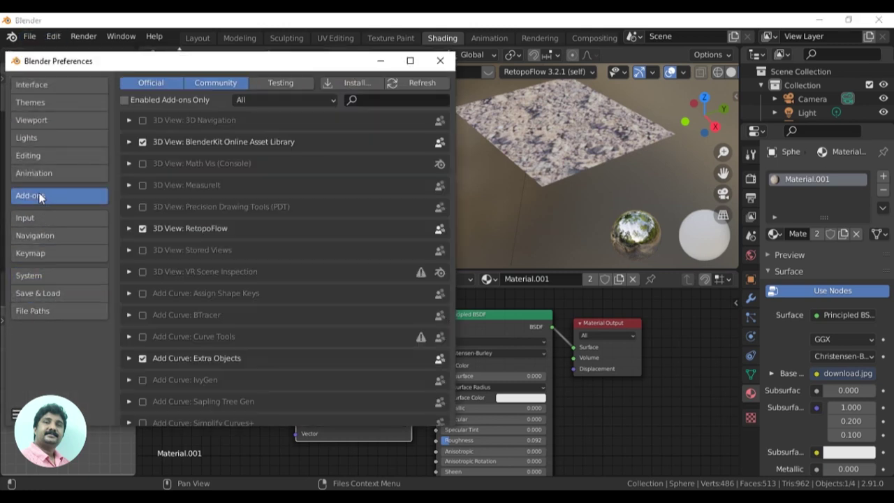
pyautogui.click(363, 100)
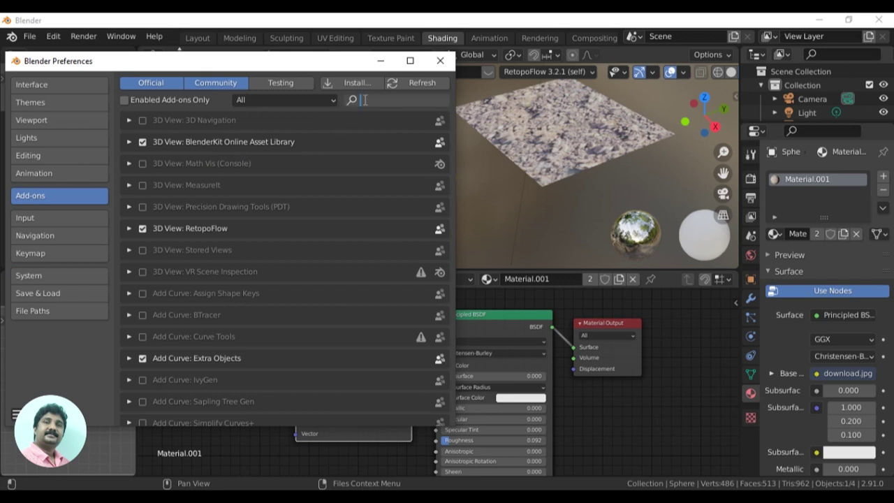
pyautogui.write('no')
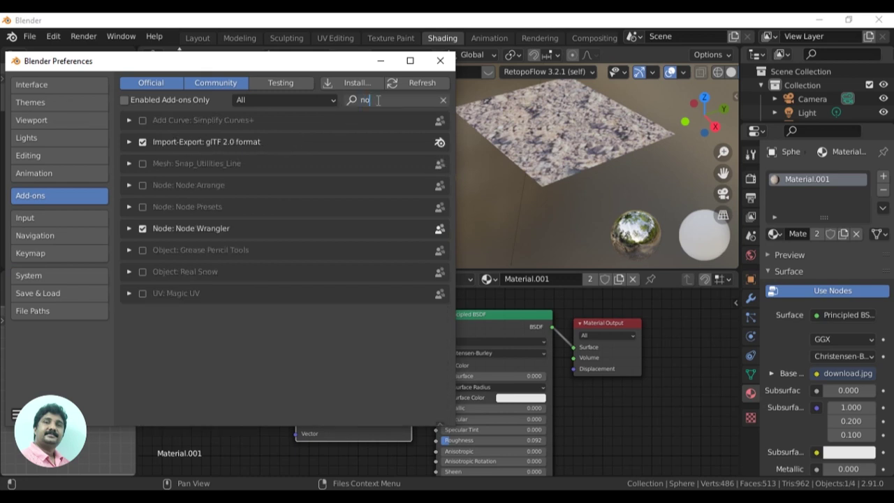
pyautogui.write('d')
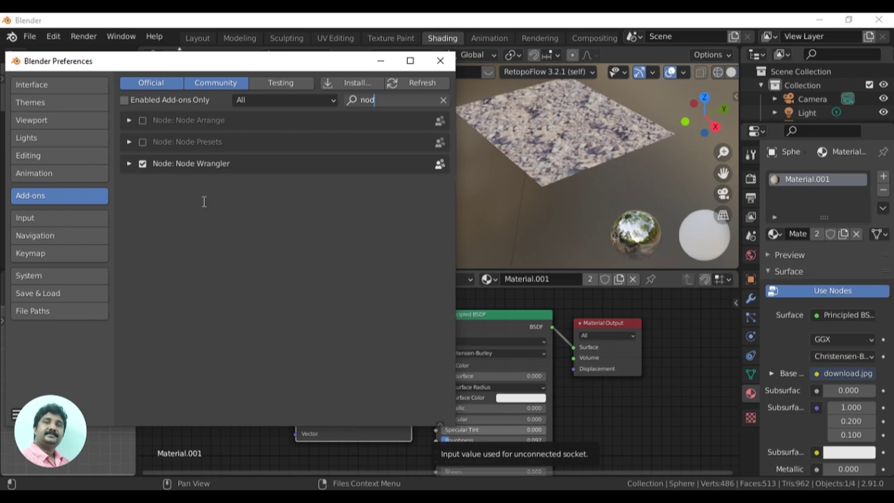
pyautogui.click(129, 163)
pyautogui.click(129, 164)
pyautogui.click(129, 164)
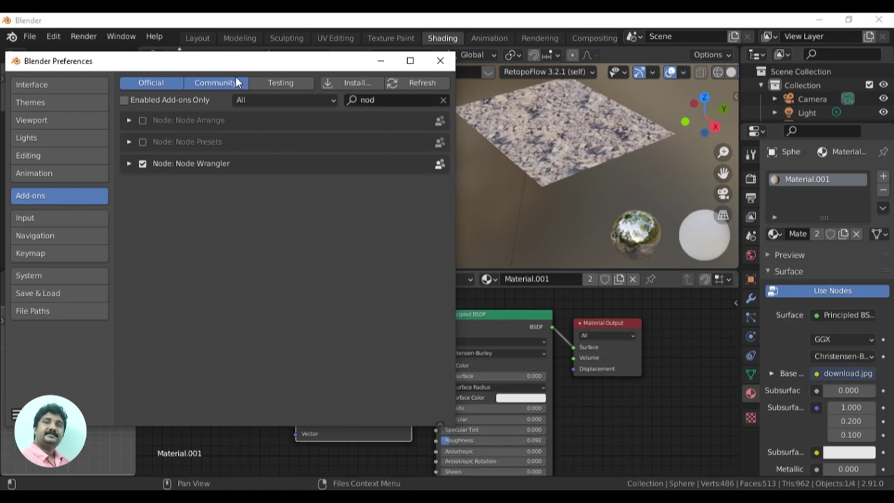
pyautogui.moveTo(236, 64); pyautogui.dragTo(286, 62)
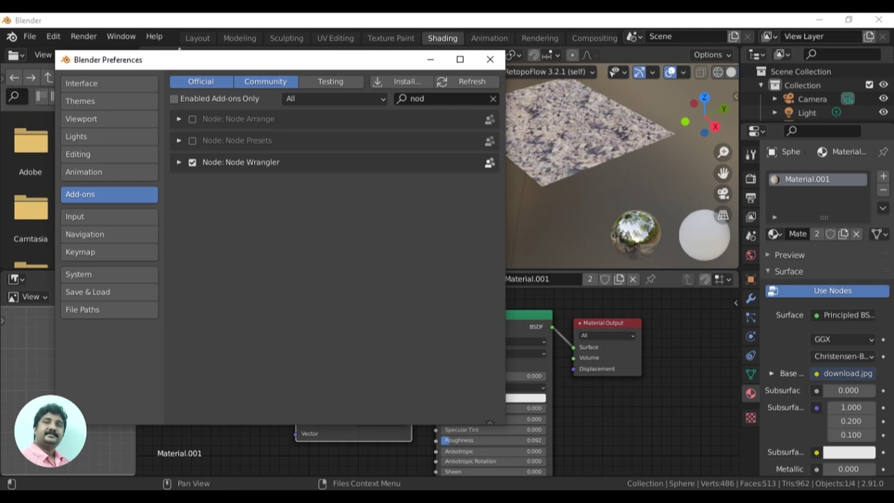
# - Save the preferences and close the Preferences window
pyautogui.click(70, 413)
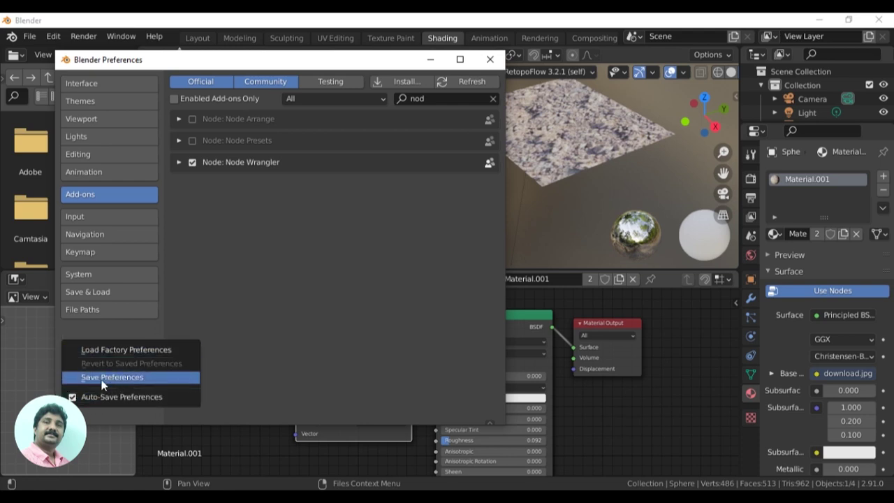
pyautogui.click(126, 377)
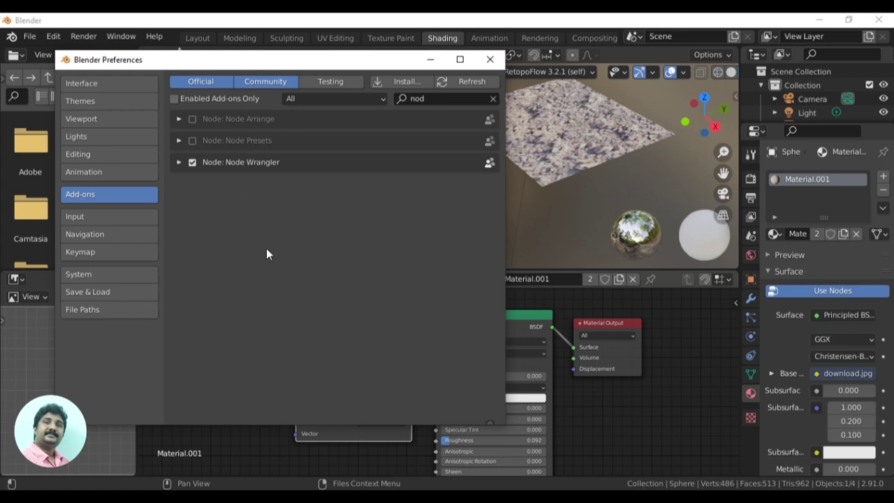
pyautogui.click(490, 60)
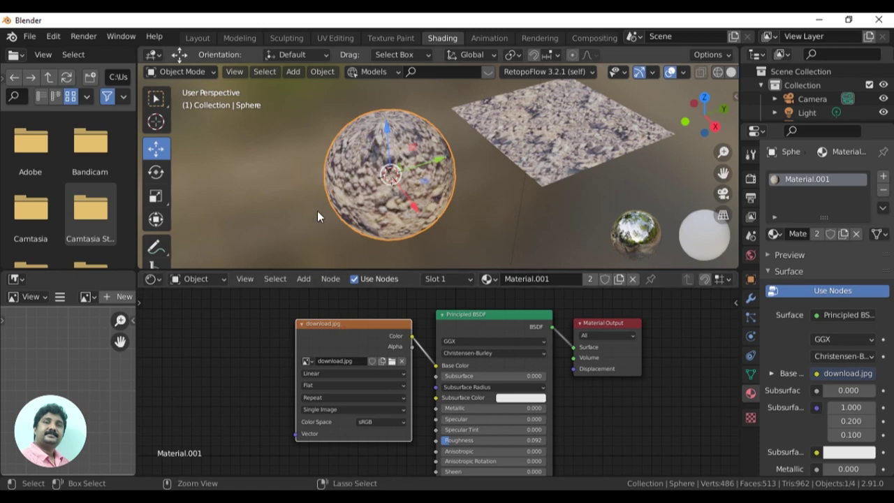
# - Add Texture Coordinate and Mapping nodes to the download.jpg image with Node Wrangler's Ctrl+T
pyautogui.hotkey('ctrl', 't')
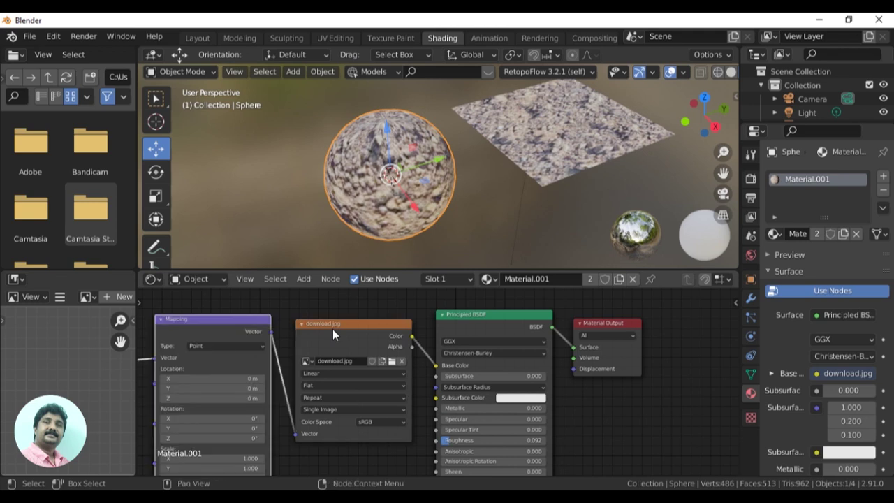
pyautogui.moveTo(328, 396); pyautogui.dragTo(495, 391, button='middle')
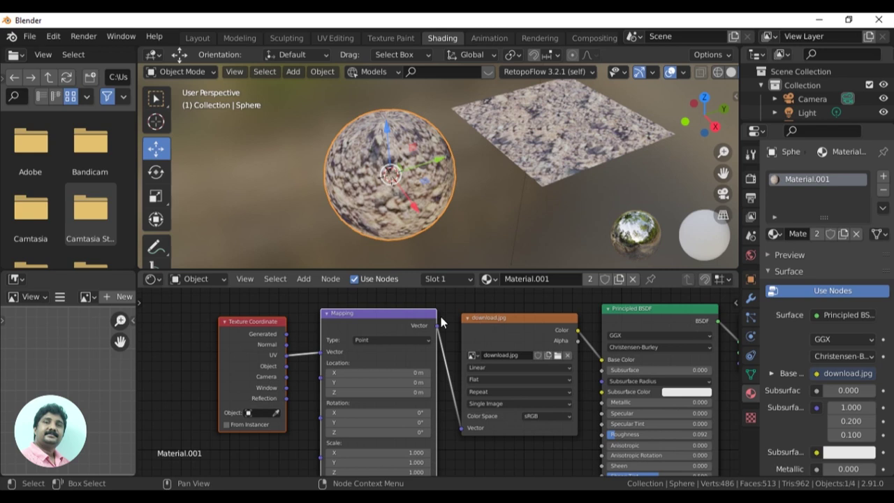
pyautogui.moveTo(438, 390)
pyautogui.mouseDown(button='middle')
pyautogui.moveTo(445, 365)
pyautogui.moveTo(444, 391)
pyautogui.mouseUp(button='middle')
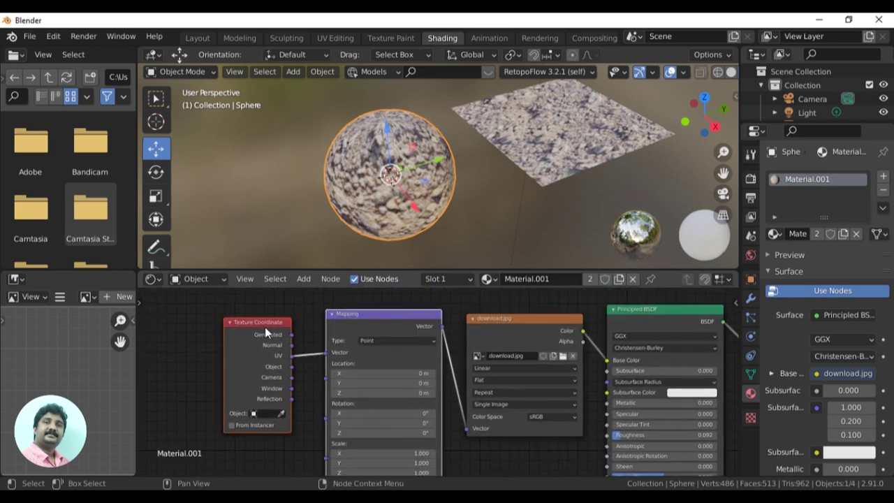
pyautogui.click(304, 279)
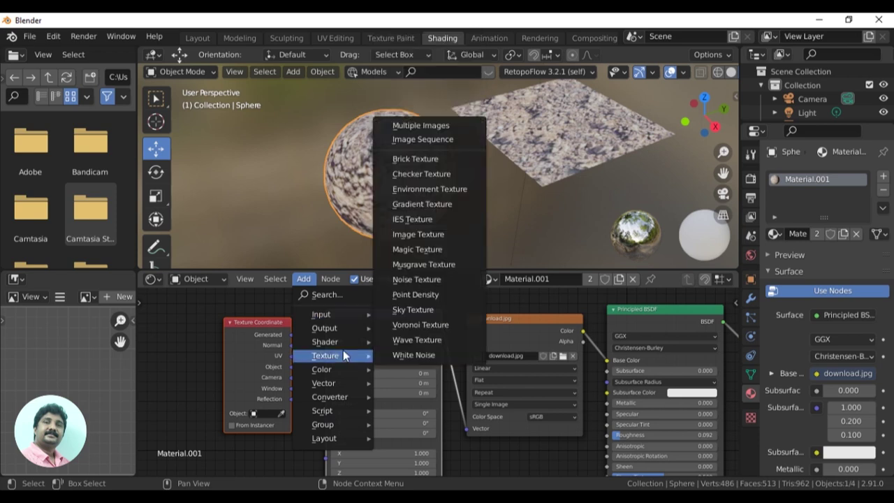
pyautogui.moveTo(332, 383)
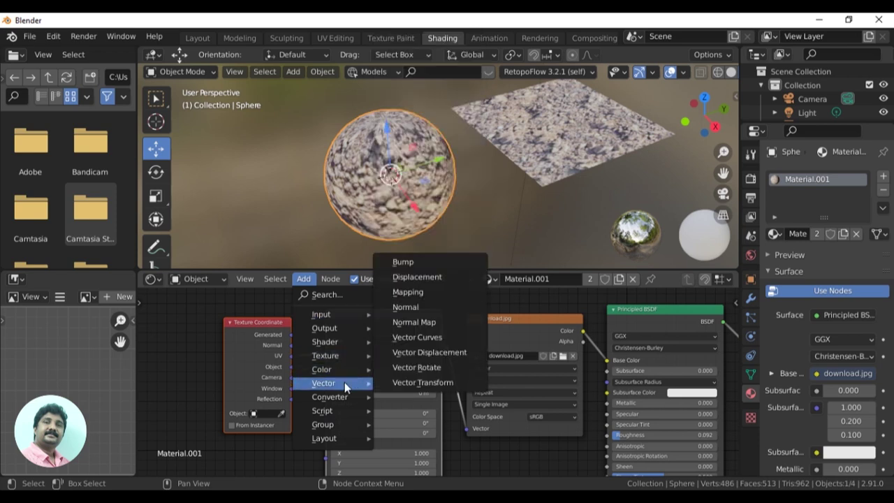
pyautogui.click(403, 295)
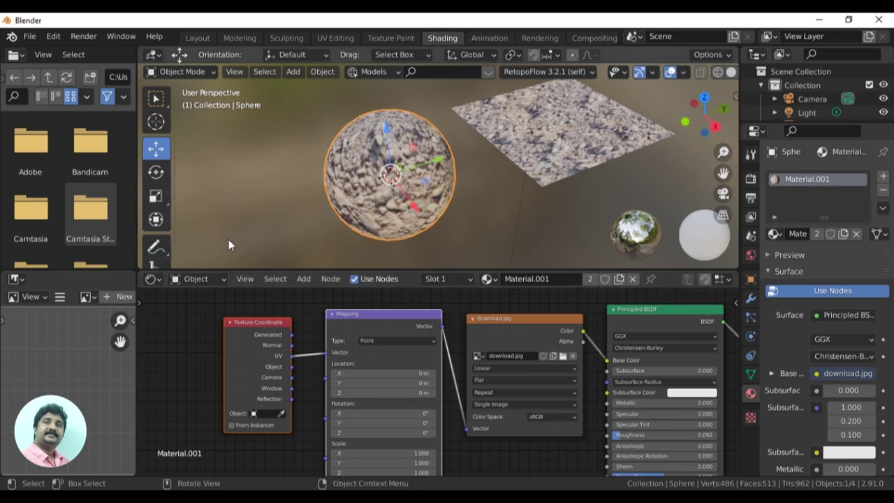
pyautogui.click(513, 319)
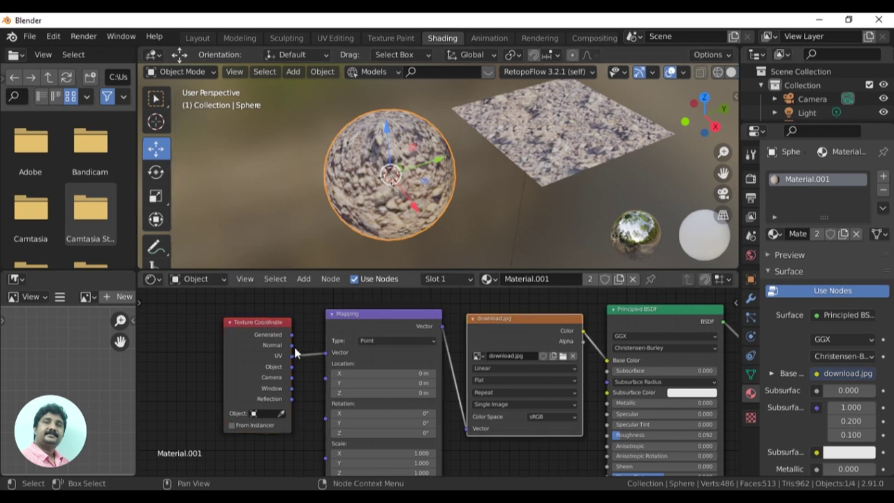
pyautogui.scroll(2, 349, 411)
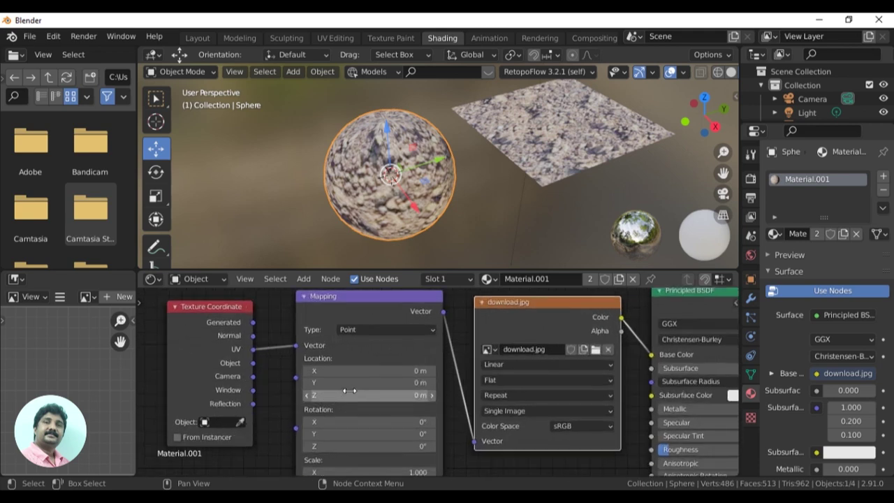
pyautogui.scroll(1, 350, 411)
pyautogui.scroll(1, 350, 411)
pyautogui.scroll(1, 434, 192)
pyautogui.scroll(1, 434, 233)
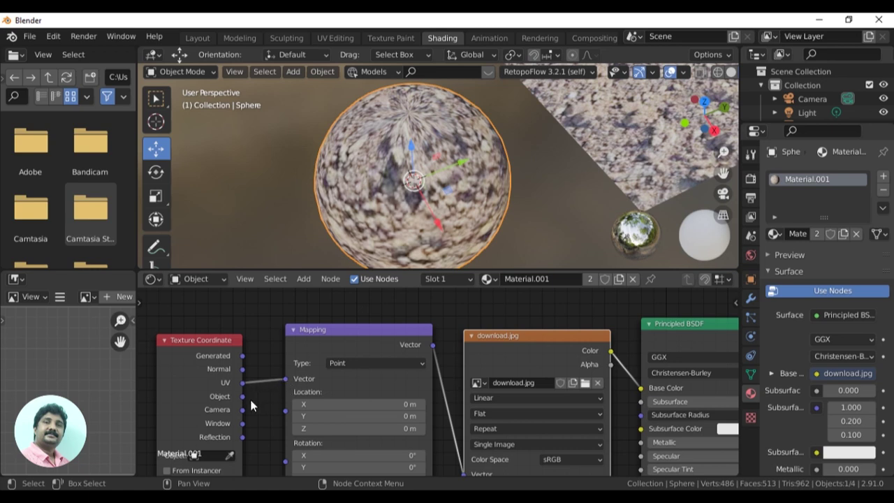
pyautogui.scroll(-2, 301, 404)
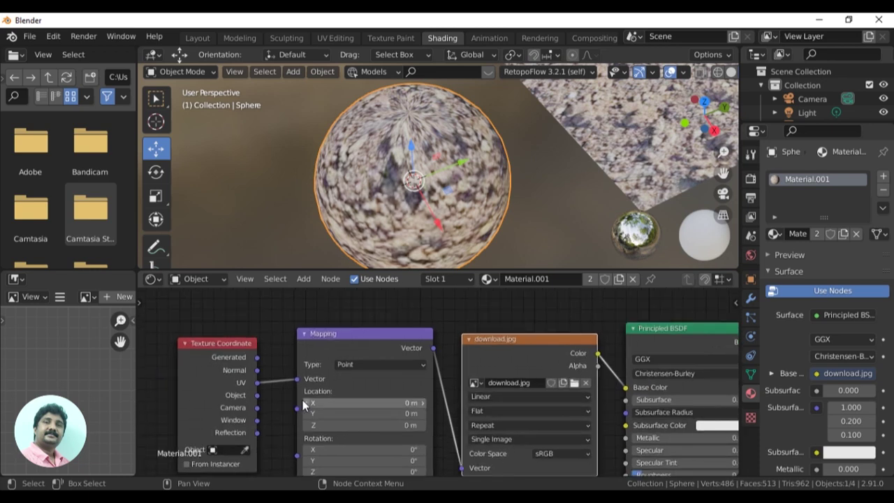
pyautogui.scroll(-1, 302, 405)
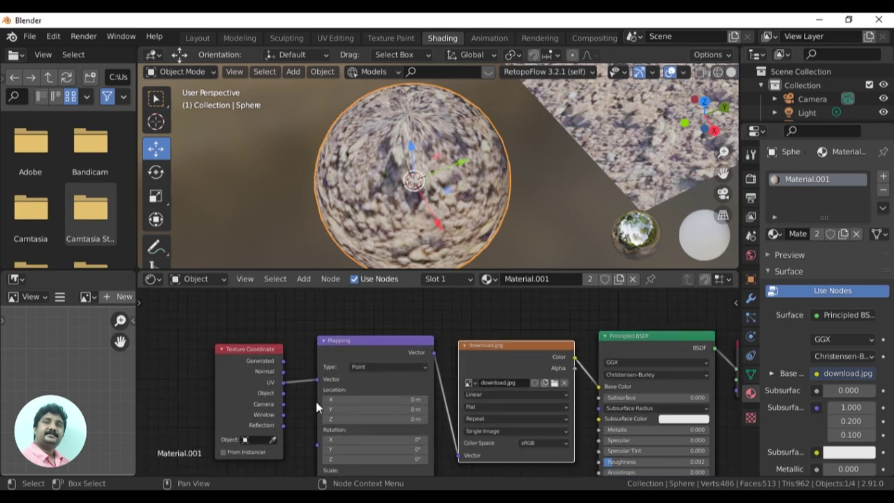
pyautogui.scroll(2, 317, 403)
pyautogui.scroll(-1, 321, 404)
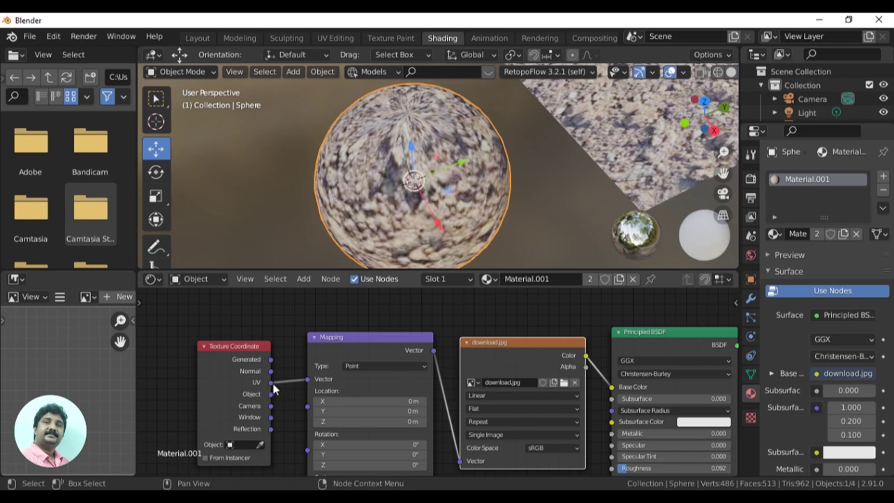
# - Feed UV, Generated, Object, then Camera coordinates into Mapping's Vector, comparing the sphere each time
pyautogui.moveTo(302, 383); pyautogui.dragTo(306, 380)
pyautogui.moveTo(271, 359); pyautogui.dragTo(305, 383)
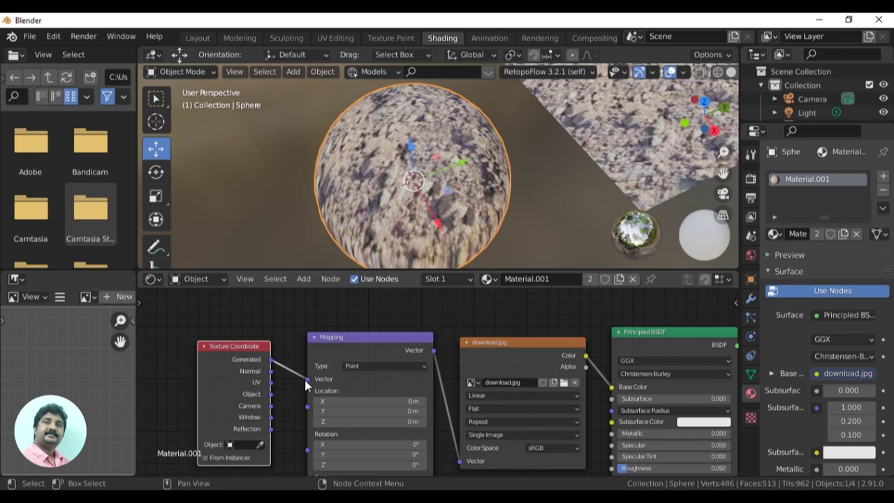
pyautogui.moveTo(467, 203)
pyautogui.mouseDown(button='middle')
pyautogui.moveTo(489, 158)
pyautogui.moveTo(438, 129)
pyautogui.mouseUp(button='middle')
pyautogui.moveTo(435, 161)
pyautogui.mouseDown(button='middle')
pyautogui.moveTo(502, 262)
pyautogui.moveTo(443, 239)
pyautogui.mouseUp(button='middle')
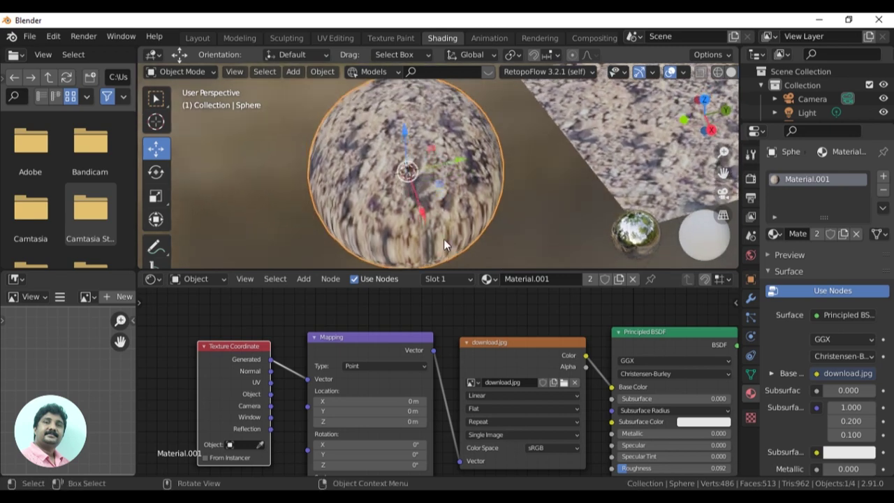
pyautogui.moveTo(456, 184)
pyautogui.mouseDown(button='middle')
pyautogui.moveTo(526, 190)
pyautogui.moveTo(516, 215)
pyautogui.moveTo(512, 190)
pyautogui.moveTo(418, 195)
pyautogui.mouseUp(button='middle')
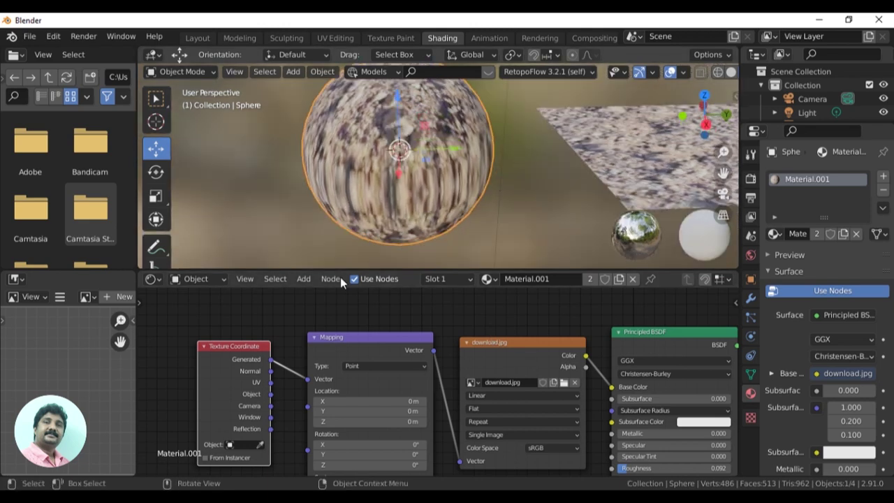
pyautogui.moveTo(270, 395); pyautogui.dragTo(307, 379)
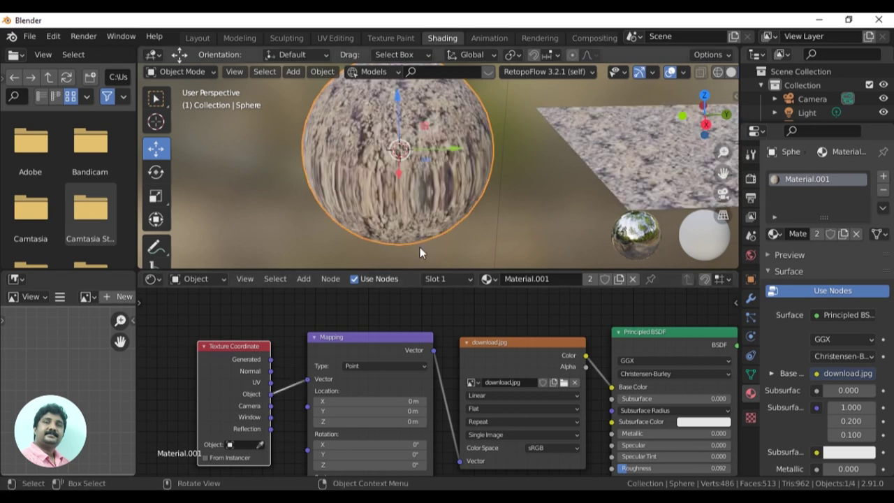
pyautogui.moveTo(493, 201)
pyautogui.mouseDown(button='middle')
pyautogui.moveTo(571, 180)
pyautogui.moveTo(551, 183)
pyautogui.moveTo(566, 188)
pyautogui.mouseUp(button='middle')
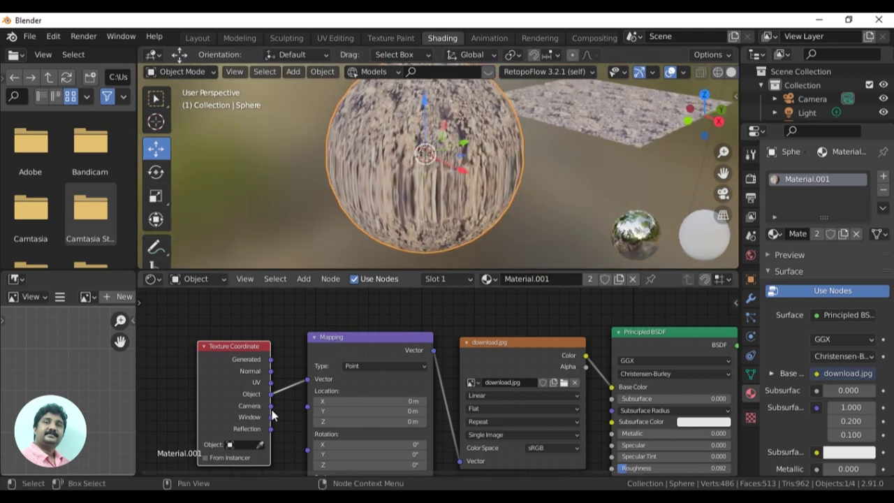
pyautogui.moveTo(271, 406); pyautogui.dragTo(308, 380)
pyautogui.moveTo(494, 190)
pyautogui.mouseDown(button='middle')
pyautogui.moveTo(456, 212)
pyautogui.moveTo(441, 170)
pyautogui.moveTo(564, 154)
pyautogui.moveTo(582, 202)
pyautogui.moveTo(560, 229)
pyautogui.moveTo(496, 245)
pyautogui.moveTo(409, 224)
pyautogui.moveTo(321, 171)
pyautogui.moveTo(259, 158)
pyautogui.moveTo(290, 153)
pyautogui.moveTo(296, 190)
pyautogui.moveTo(327, 166)
pyautogui.moveTo(529, 203)
pyautogui.mouseUp(button='middle')
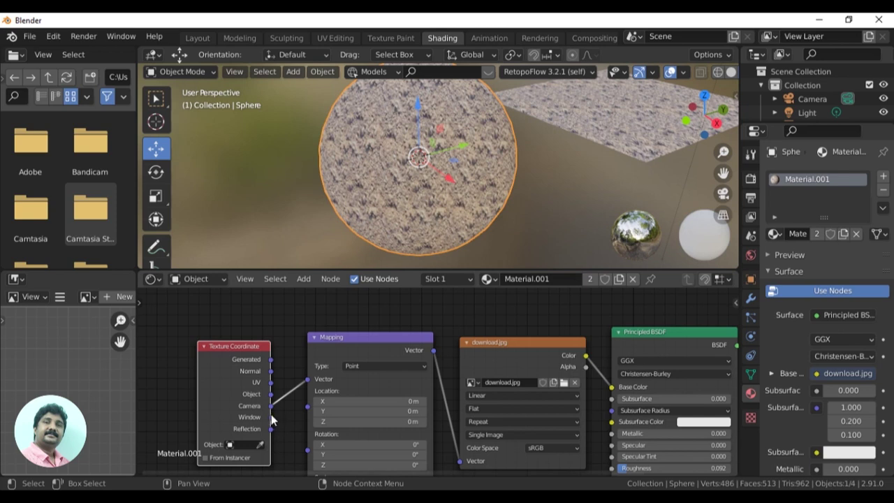
pyautogui.moveTo(270, 417); pyautogui.dragTo(308, 379)
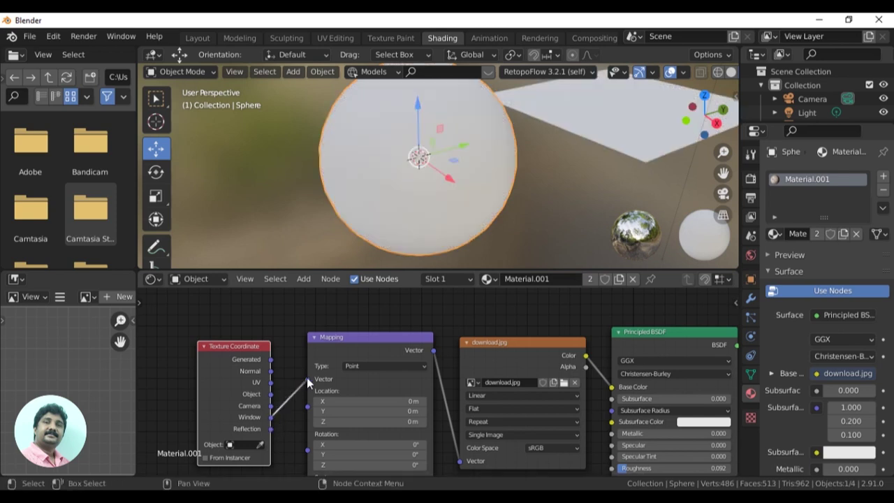
pyautogui.moveTo(433, 209)
pyautogui.mouseDown(button='middle')
pyautogui.moveTo(499, 172)
pyautogui.moveTo(551, 158)
pyautogui.moveTo(595, 160)
pyautogui.moveTo(606, 207)
pyautogui.moveTo(533, 262)
pyautogui.moveTo(391, 234)
pyautogui.moveTo(343, 160)
pyautogui.moveTo(401, 138)
pyautogui.moveTo(465, 180)
pyautogui.moveTo(442, 217)
pyautogui.moveTo(392, 214)
pyautogui.moveTo(409, 195)
pyautogui.mouseUp(button='middle')
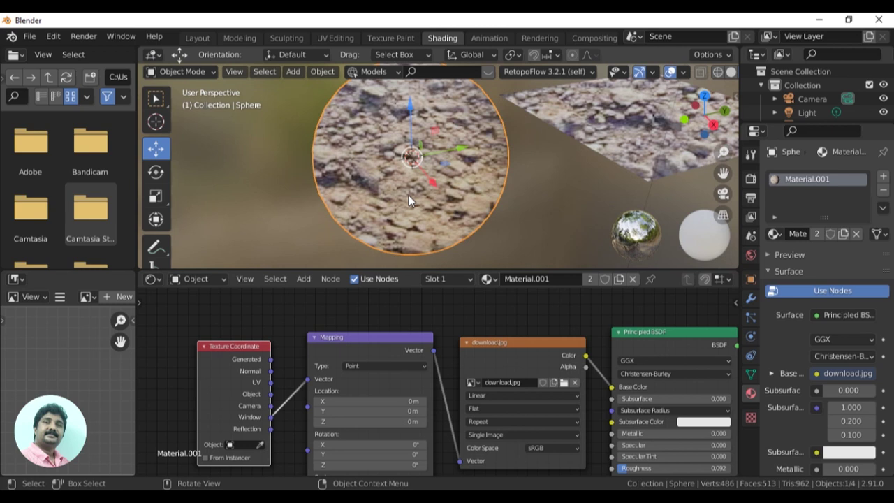
pyautogui.moveTo(271, 428); pyautogui.dragTo(307, 380)
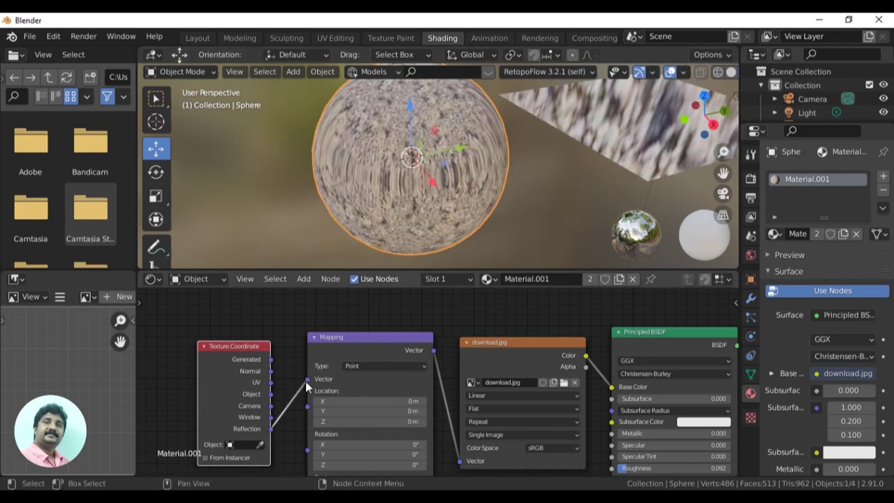
pyautogui.moveTo(474, 184)
pyautogui.mouseDown(button='middle')
pyautogui.moveTo(475, 218)
pyautogui.moveTo(477, 89)
pyautogui.moveTo(475, 226)
pyautogui.moveTo(485, 187)
pyautogui.moveTo(473, 241)
pyautogui.moveTo(473, 184)
pyautogui.moveTo(461, 209)
pyautogui.mouseUp(button='middle')
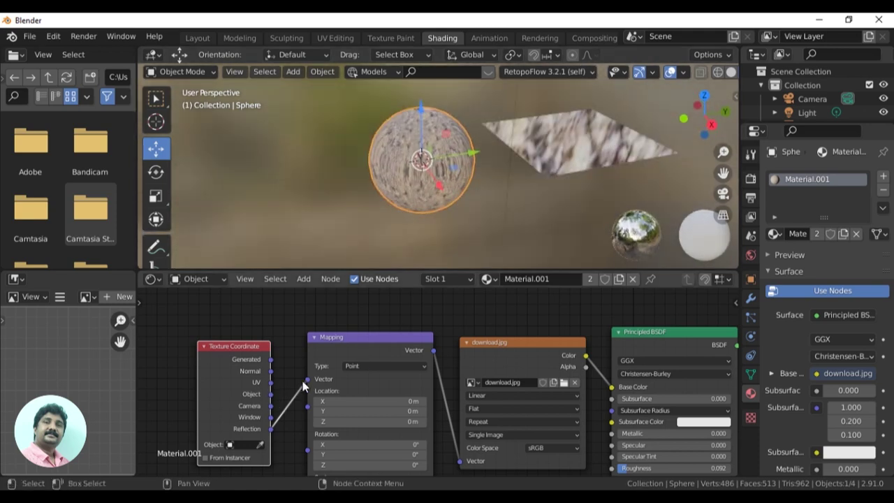
pyautogui.moveTo(271, 400); pyautogui.dragTo(311, 386)
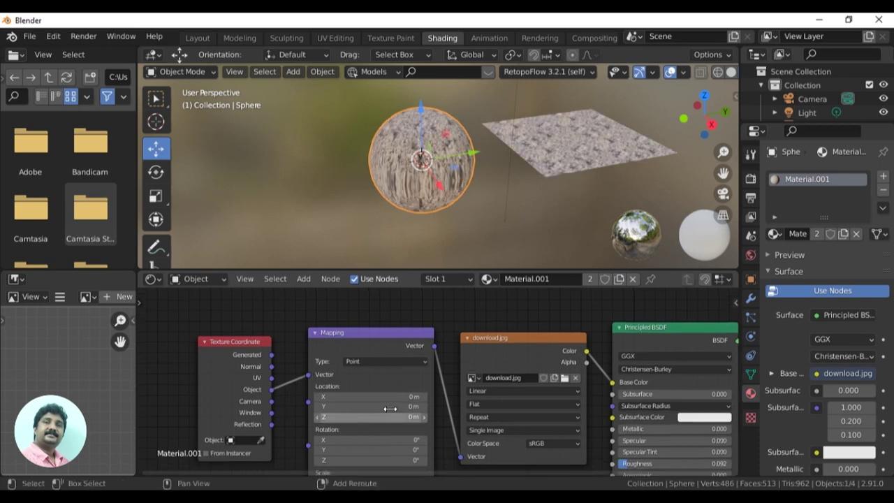
# - Link the Texture Coordinate Object output into the Mapping node's Vector input
pyautogui.keyDown('shift'); pyautogui.scroll(-3, 389, 363); pyautogui.keyUp('shift')
pyautogui.moveTo(389, 363); pyautogui.dragTo(386, 375, button='middle')
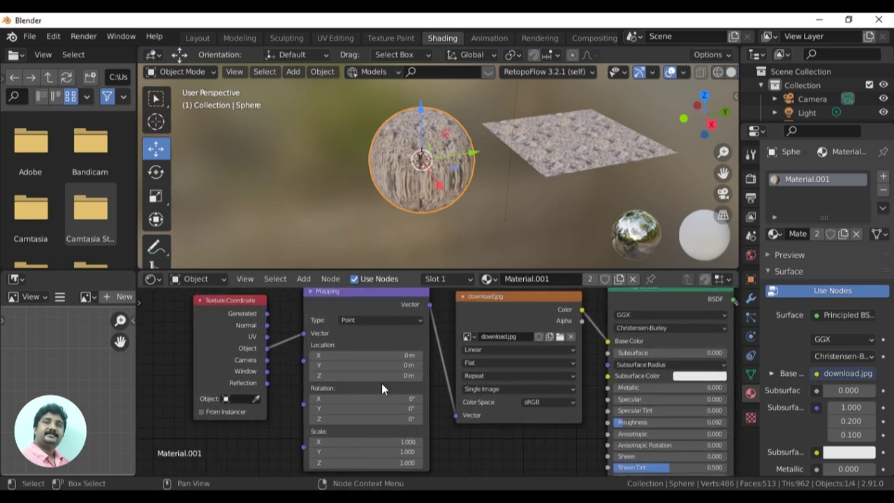
pyautogui.scroll(3, 419, 210)
pyautogui.moveTo(425, 212)
pyautogui.mouseDown(button='middle')
pyautogui.moveTo(503, 150)
pyautogui.moveTo(374, 176)
pyautogui.mouseUp(button='middle')
pyautogui.scroll(2, 374, 176)
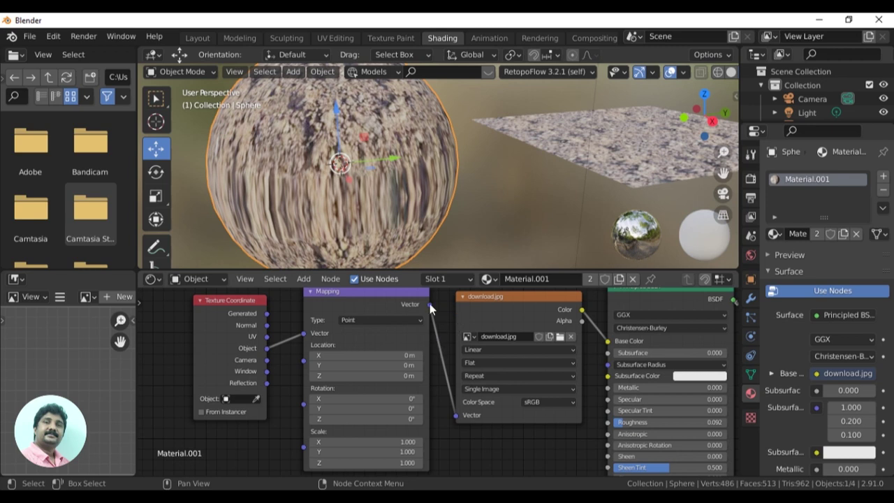
pyautogui.moveTo(264, 346); pyautogui.dragTo(267, 348)
# - Change the download.jpg projection from Flat to Box and orbit to check the result
pyautogui.click(498, 362)
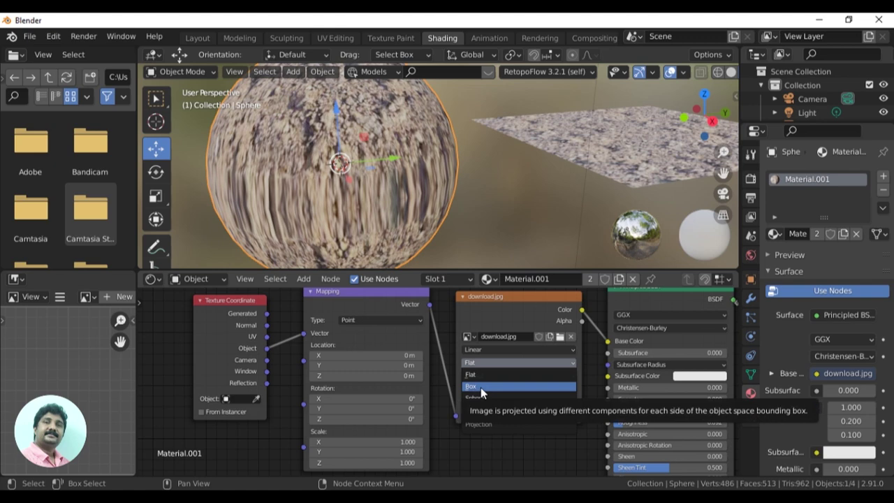
pyautogui.click(480, 386)
pyautogui.moveTo(490, 209)
pyautogui.mouseDown(button='middle')
pyautogui.moveTo(483, 245)
pyautogui.moveTo(496, 261)
pyautogui.moveTo(570, 219)
pyautogui.moveTo(569, 187)
pyautogui.moveTo(544, 157)
pyautogui.moveTo(519, 139)
pyautogui.moveTo(468, 130)
pyautogui.moveTo(429, 177)
pyautogui.moveTo(436, 228)
pyautogui.moveTo(482, 268)
pyautogui.moveTo(534, 64)
pyautogui.moveTo(595, 252)
pyautogui.moveTo(615, 190)
pyautogui.moveTo(575, 142)
pyautogui.moveTo(501, 127)
pyautogui.moveTo(422, 140)
pyautogui.moveTo(366, 189)
pyautogui.moveTo(393, 255)
pyautogui.moveTo(513, 266)
pyautogui.moveTo(589, 85)
pyautogui.moveTo(612, 209)
pyautogui.moveTo(508, 198)
pyautogui.moveTo(518, 219)
pyautogui.moveTo(490, 222)
pyautogui.moveTo(504, 233)
pyautogui.moveTo(502, 219)
pyautogui.moveTo(539, 211)
pyautogui.moveTo(511, 215)
pyautogui.moveTo(517, 208)
pyautogui.mouseUp(button='middle')
pyautogui.scroll(-4, 518, 226)
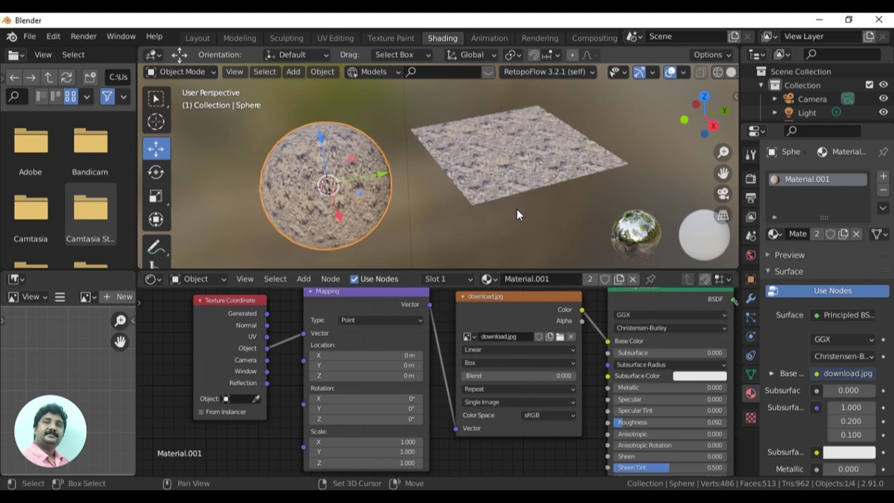
pyautogui.moveTo(447, 228)
pyautogui.mouseDown(button='middle')
pyautogui.moveTo(587, 195)
pyautogui.moveTo(555, 211)
pyautogui.moveTo(423, 232)
pyautogui.moveTo(349, 222)
pyautogui.moveTo(465, 203)
pyautogui.moveTo(501, 226)
pyautogui.mouseUp(button='middle')
pyautogui.moveTo(313, 141)
pyautogui.mouseDown(button='middle')
pyautogui.moveTo(493, 222)
pyautogui.moveTo(576, 204)
pyautogui.moveTo(449, 217)
pyautogui.moveTo(440, 247)
pyautogui.moveTo(383, 200)
pyautogui.moveTo(436, 225)
pyautogui.moveTo(425, 220)
pyautogui.moveTo(499, 199)
pyautogui.moveTo(456, 248)
pyautogui.moveTo(455, 273)
pyautogui.moveTo(402, 178)
pyautogui.moveTo(336, 141)
pyautogui.moveTo(345, 195)
pyautogui.moveTo(454, 207)
pyautogui.moveTo(505, 201)
pyautogui.mouseUp(button='middle')
pyautogui.scroll(2, 423, 238)
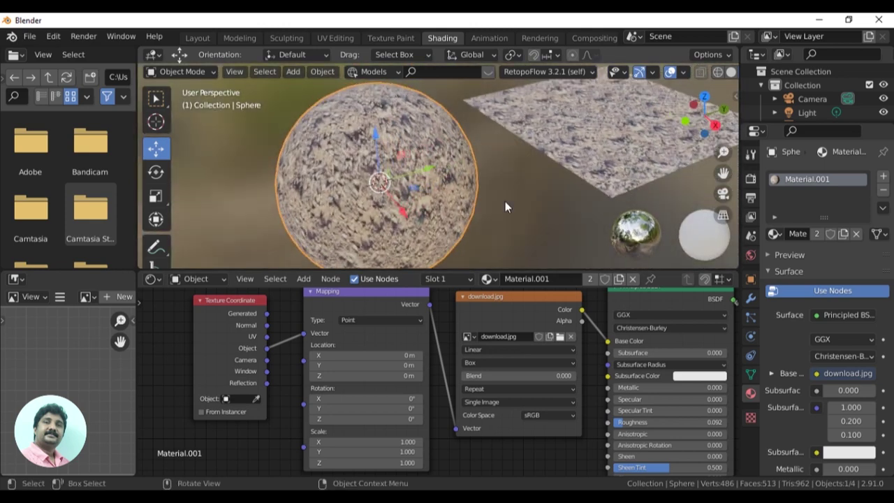
pyautogui.scroll(-2, 505, 201)
pyautogui.moveTo(560, 201)
pyautogui.mouseDown(button='middle')
pyautogui.moveTo(451, 222)
pyautogui.moveTo(472, 222)
pyautogui.moveTo(456, 212)
pyautogui.moveTo(500, 216)
pyautogui.moveTo(501, 249)
pyautogui.mouseUp(button='middle')
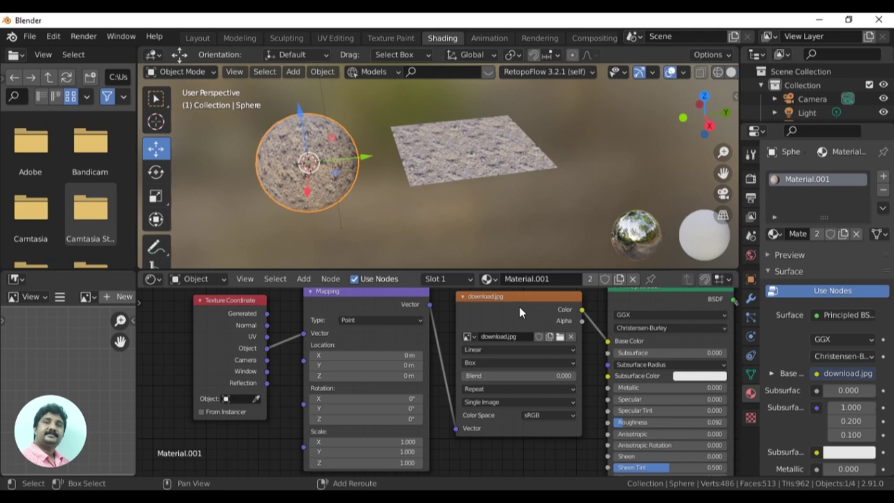
# - Unlink the image from Base Color and delete the image, Mapping and Texture Coordinate nodes
pyautogui.moveTo(533, 298); pyautogui.dragTo(521, 303)
pyautogui.moveTo(440, 338); pyautogui.dragTo(364, 350, button='middle')
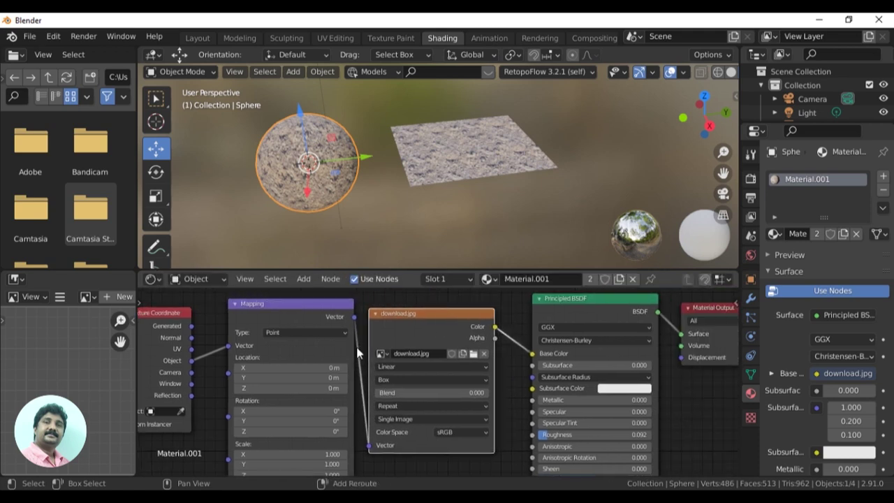
pyautogui.click(532, 357)
pyautogui.moveTo(531, 360); pyautogui.dragTo(462, 323)
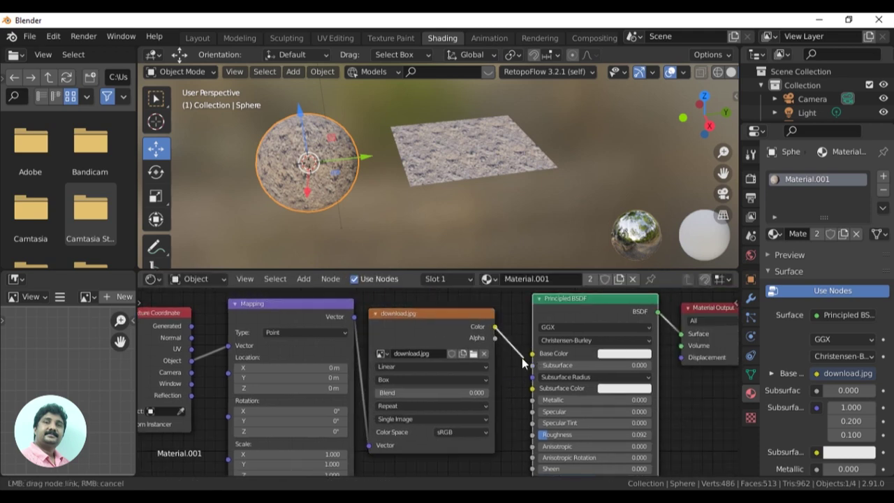
pyautogui.click(445, 315)
pyautogui.press('Delete')
pyautogui.click(340, 314)
pyautogui.press('Delete')
pyautogui.click(182, 312)
pyautogui.press('Delete')
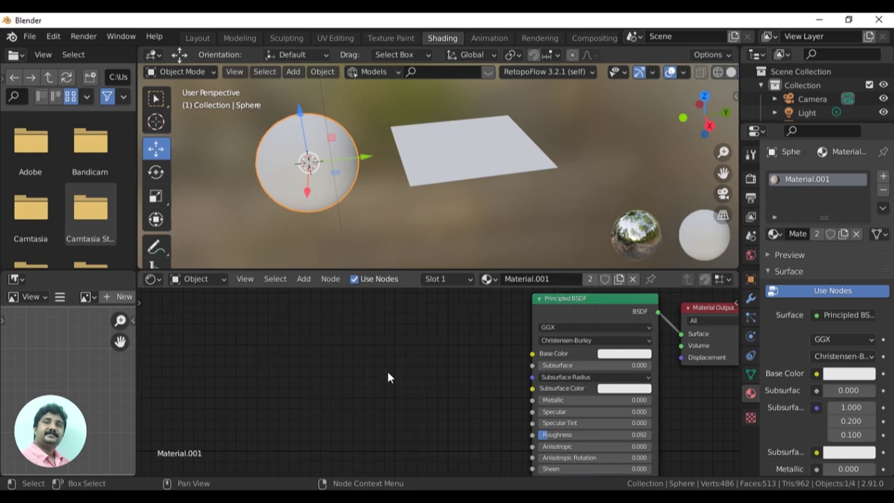
# - Add a Brick Texture node and link its Color to Base Color
pyautogui.scroll(-1, 456, 372)
pyautogui.keyDown('shift'); pyautogui.moveTo(483, 386); pyautogui.dragTo(458, 359, button='middle'); pyautogui.keyUp('shift')
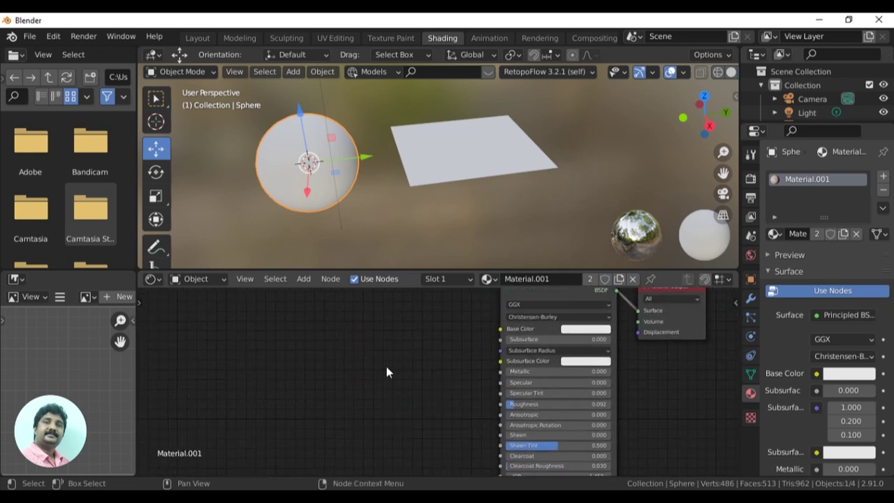
pyautogui.click(304, 280)
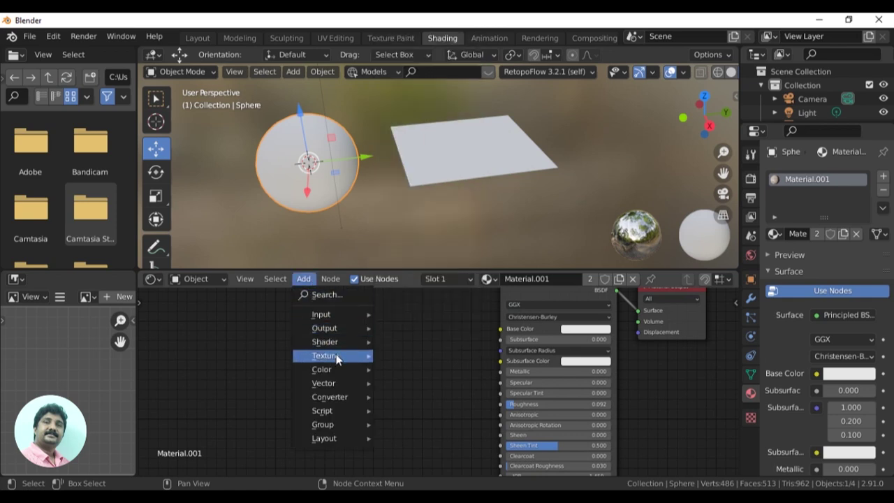
pyautogui.moveTo(325, 355)
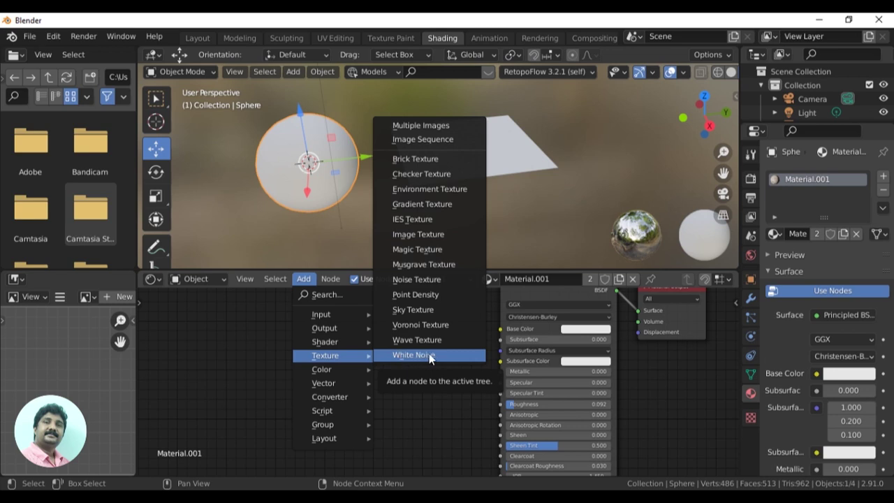
pyautogui.click(439, 157)
pyautogui.click(273, 328)
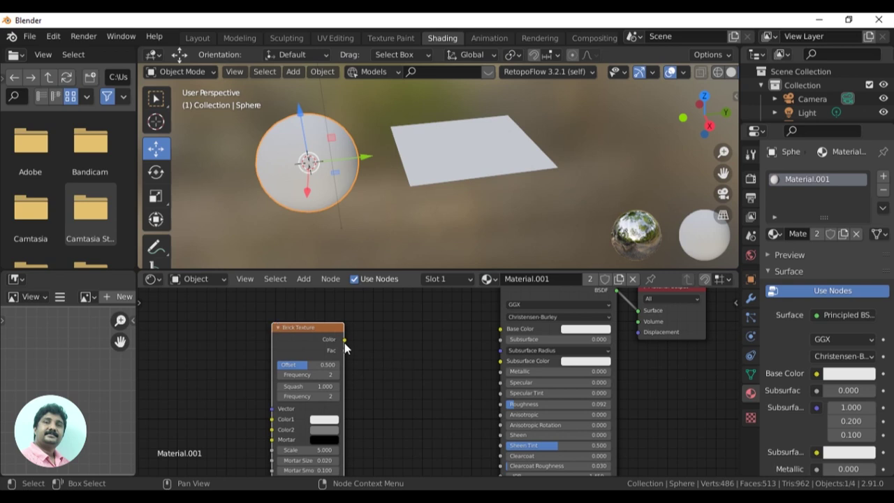
pyautogui.moveTo(345, 339); pyautogui.dragTo(499, 329)
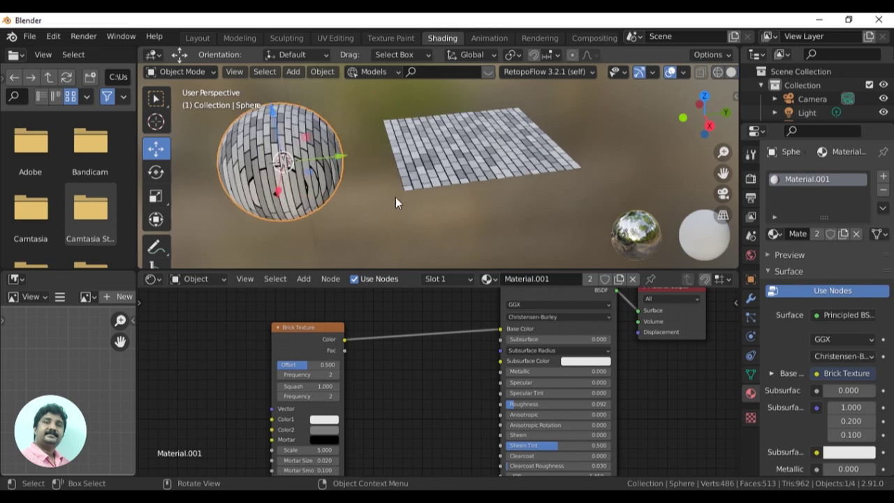
# - Orbit and zoom to inspect the scale 5.000 bricks on the sphere and plane
pyautogui.moveTo(395, 197); pyautogui.dragTo(456, 218, button='middle')
pyautogui.scroll(3, 453, 214)
pyautogui.moveTo(387, 216)
pyautogui.mouseDown(button='middle')
pyautogui.moveTo(512, 164)
pyautogui.moveTo(513, 135)
pyautogui.mouseUp(button='middle')
pyautogui.scroll(-1, 394, 366)
pyautogui.moveTo(394, 365)
pyautogui.mouseDown(button='middle')
pyautogui.moveTo(410, 373)
pyautogui.moveTo(417, 359)
pyautogui.moveTo(375, 385)
pyautogui.mouseUp(button='middle')
pyautogui.scroll(2, 420, 377)
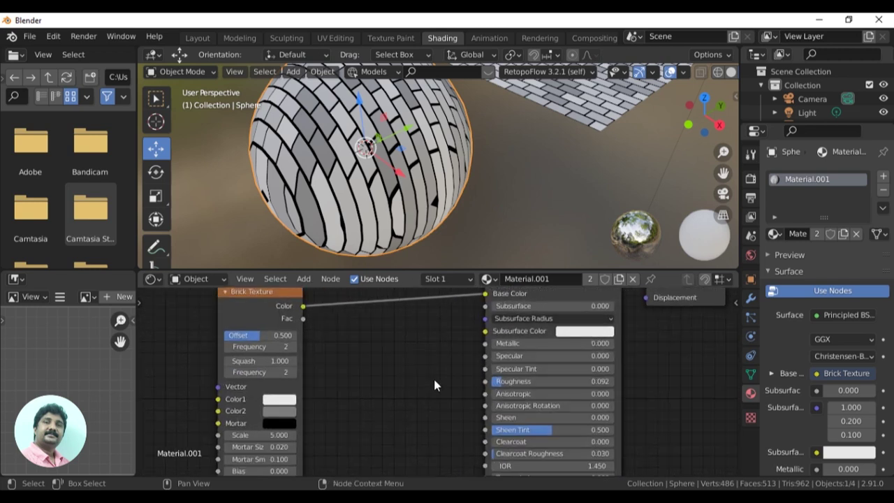
pyautogui.moveTo(435, 383); pyautogui.dragTo(387, 349, button='middle')
pyautogui.scroll(-3, 378, 377)
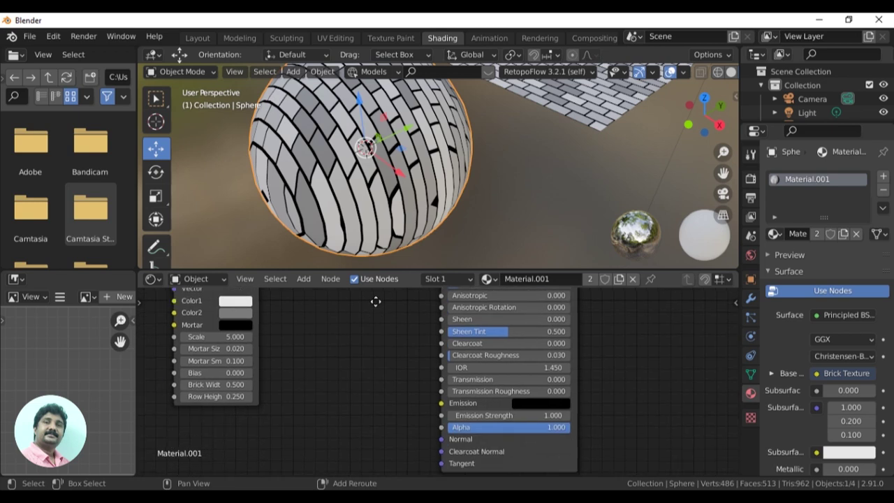
pyautogui.scroll(-2, 419, 372)
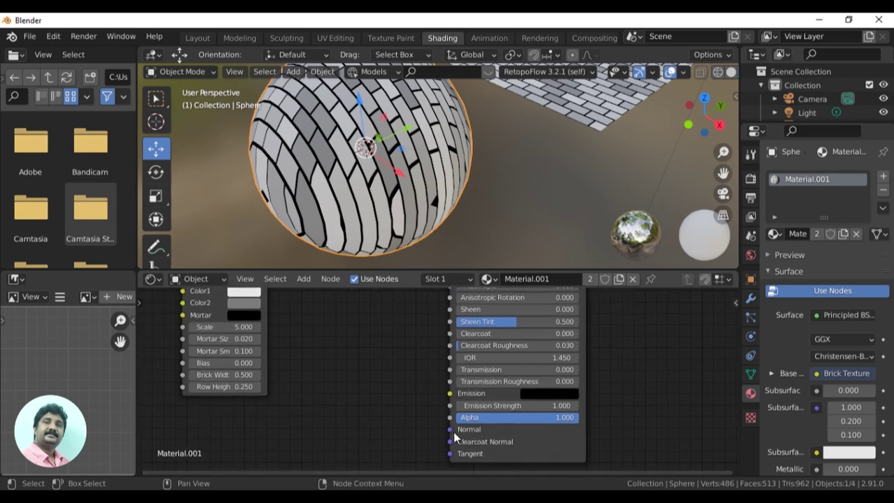
pyautogui.scroll(2, 343, 374)
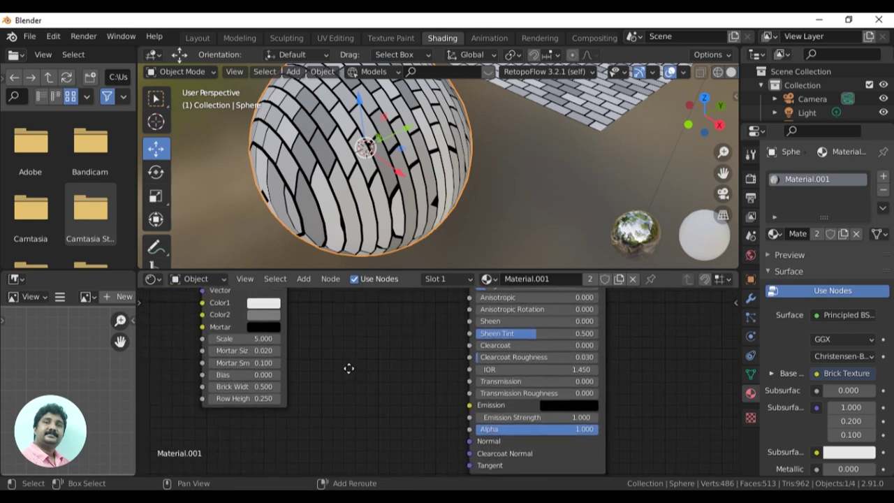
pyautogui.scroll(2, 350, 370)
# - Add a 'bump' node via search and position it, unconnected, between Brick Texture and Principled BSDF
pyautogui.click(304, 279)
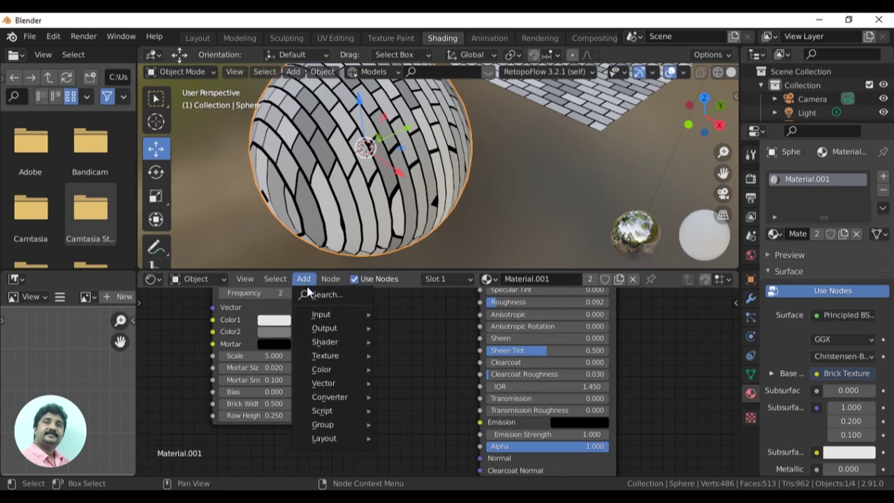
pyautogui.click(321, 297)
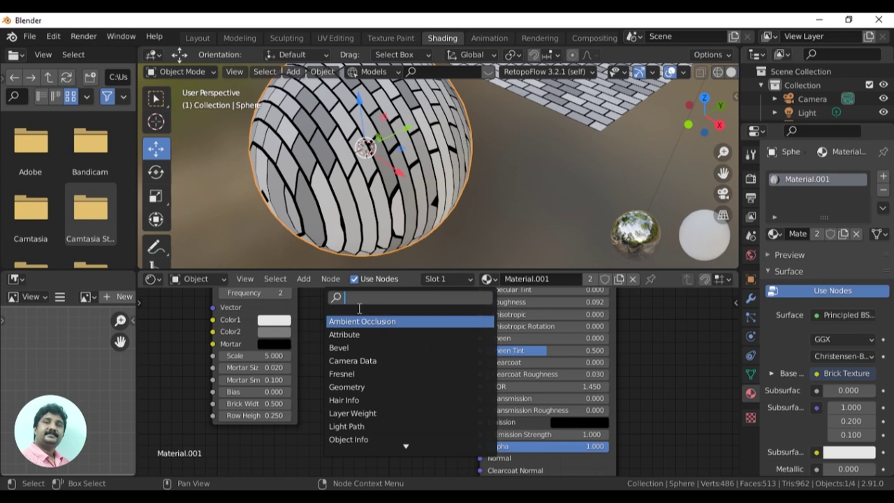
pyautogui.write('bump')
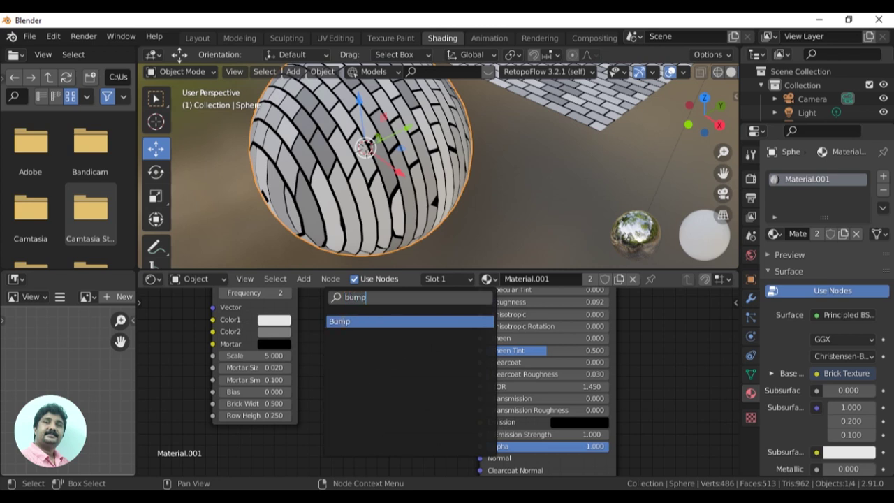
pyautogui.press('Return')
pyautogui.click(377, 388)
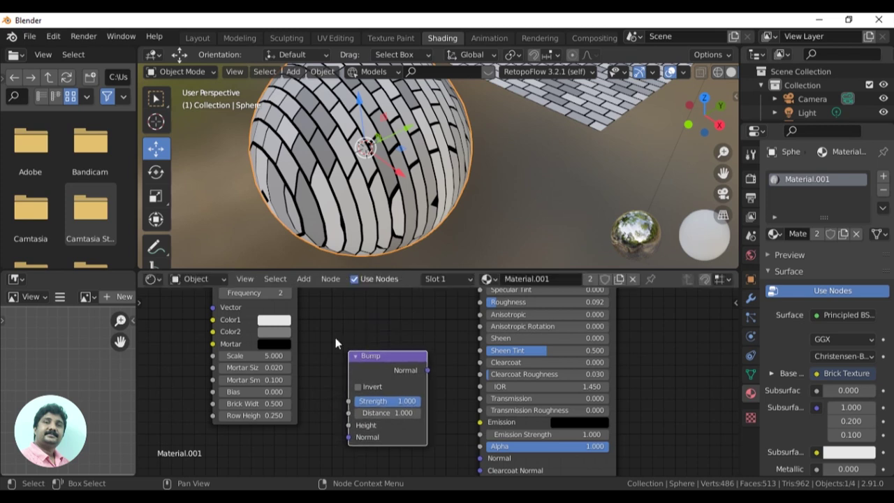
pyautogui.moveTo(331, 325); pyautogui.dragTo(319, 343, button='middle')
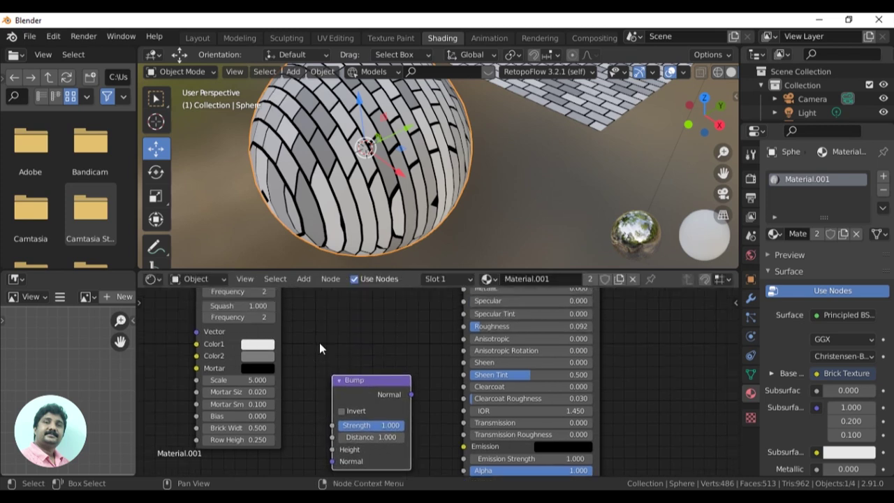
pyautogui.click(303, 279)
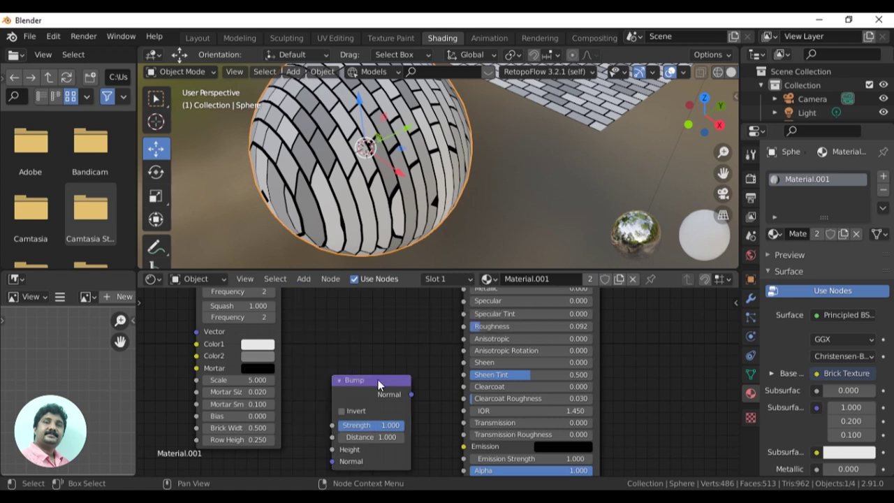
pyautogui.click(391, 329)
pyautogui.moveTo(391, 329)
pyautogui.mouseDown(button='middle')
pyautogui.moveTo(445, 337)
pyautogui.moveTo(452, 320)
pyautogui.moveTo(440, 320)
pyautogui.mouseUp(button='middle')
pyautogui.moveTo(410, 300); pyautogui.dragTo(408, 313)
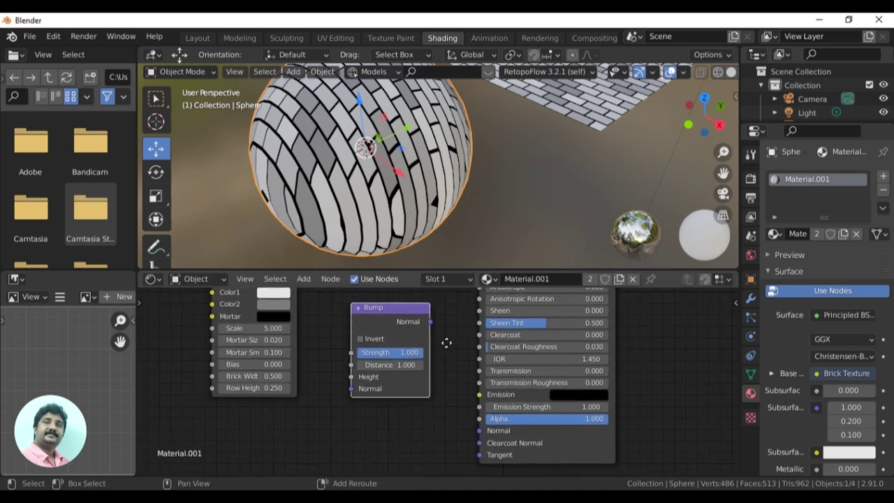
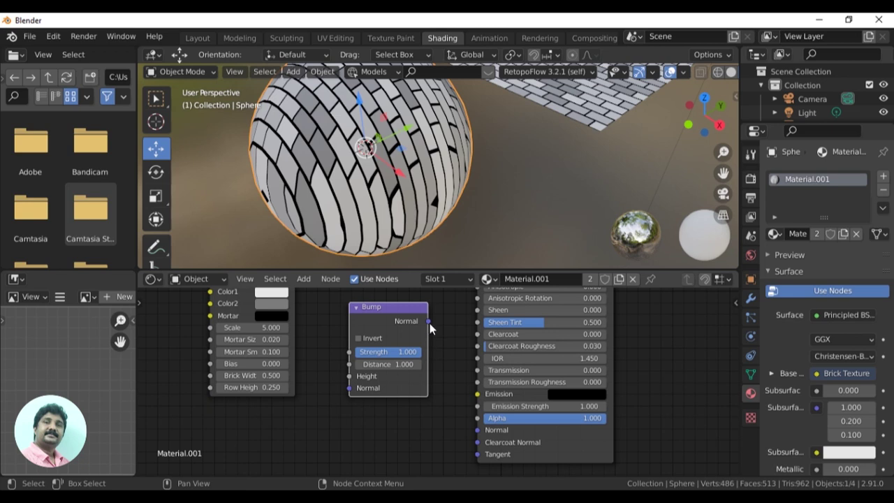
# - Slide the Brick Texture node left so it no longer overlaps the Bump node
pyautogui.moveTo(457, 347)
pyautogui.mouseDown(button='middle')
pyautogui.moveTo(496, 368)
pyautogui.moveTo(480, 343)
pyautogui.moveTo(456, 335)
pyautogui.moveTo(519, 369)
pyautogui.moveTo(545, 367)
pyautogui.mouseUp(button='middle')
pyautogui.scroll(-1, 545, 357)
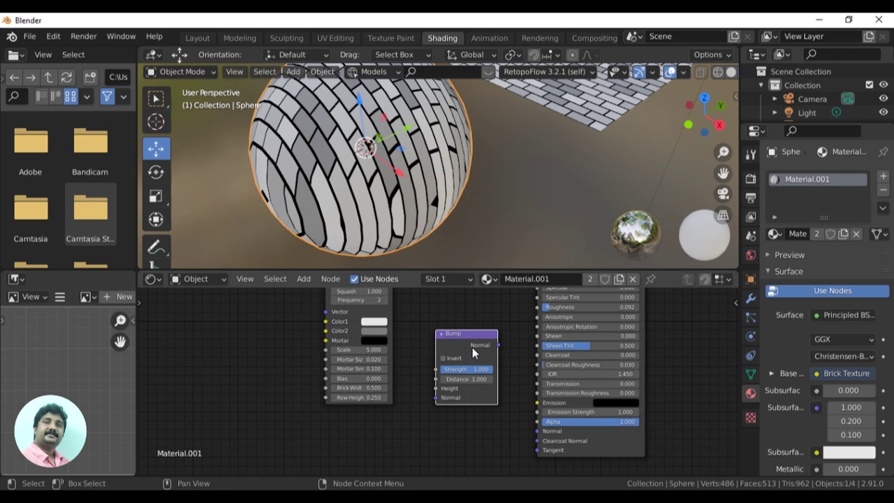
pyautogui.keyDown('shift'); pyautogui.scroll(3, 473, 347); pyautogui.keyUp('shift')
pyautogui.moveTo(386, 316); pyautogui.dragTo(322, 320)
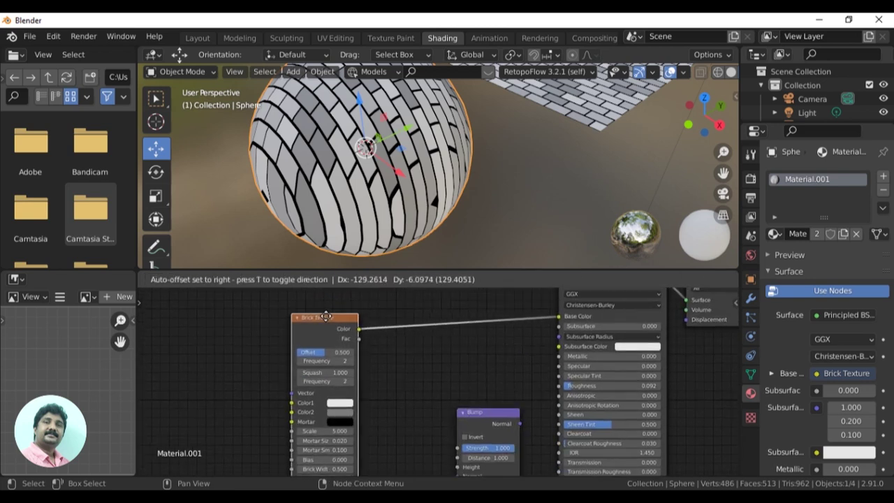
pyautogui.keyDown('shift'); pyautogui.scroll(-1, 401, 354); pyautogui.keyUp('shift')
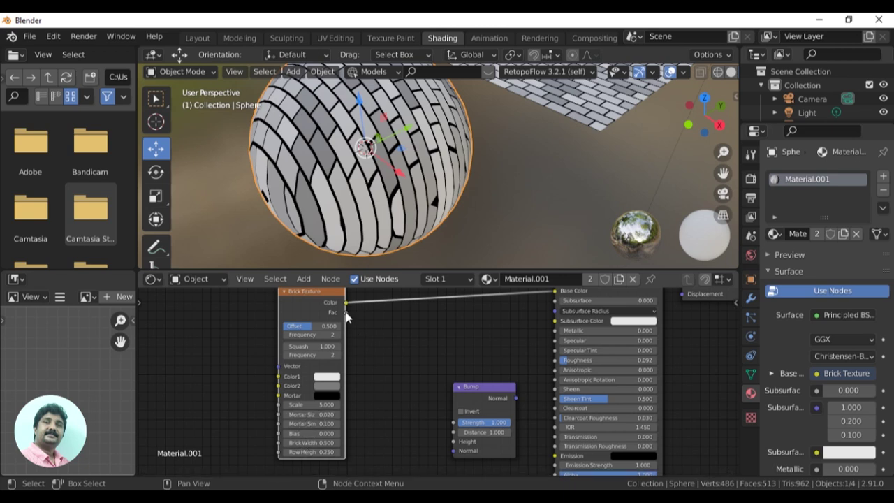
# - Connect brick Fac to Bump Height and the Bump output to the Principled BSDF Normal
pyautogui.moveTo(347, 314); pyautogui.dragTo(452, 445)
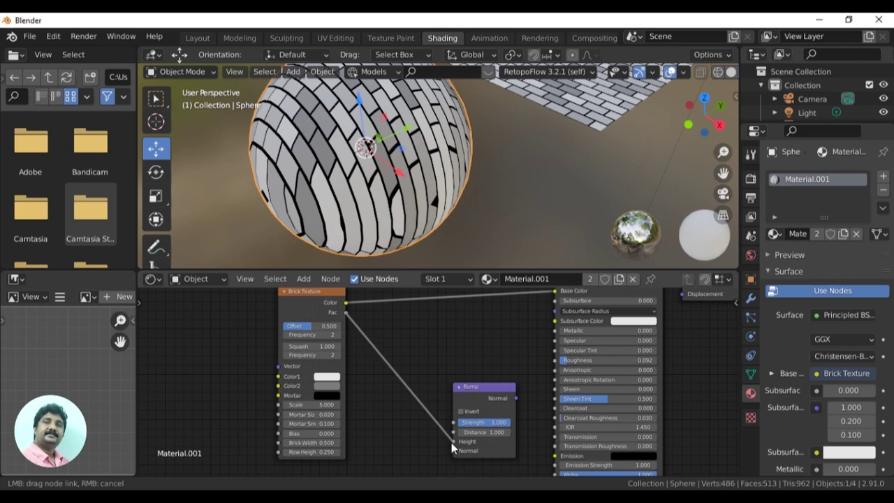
pyautogui.moveTo(502, 403)
pyautogui.mouseDown(button='middle')
pyautogui.moveTo(442, 358)
pyautogui.moveTo(441, 367)
pyautogui.mouseUp(button='middle')
pyautogui.scroll(1, 457, 368)
pyautogui.scroll(1, 468, 367)
pyautogui.scroll(1, 486, 364)
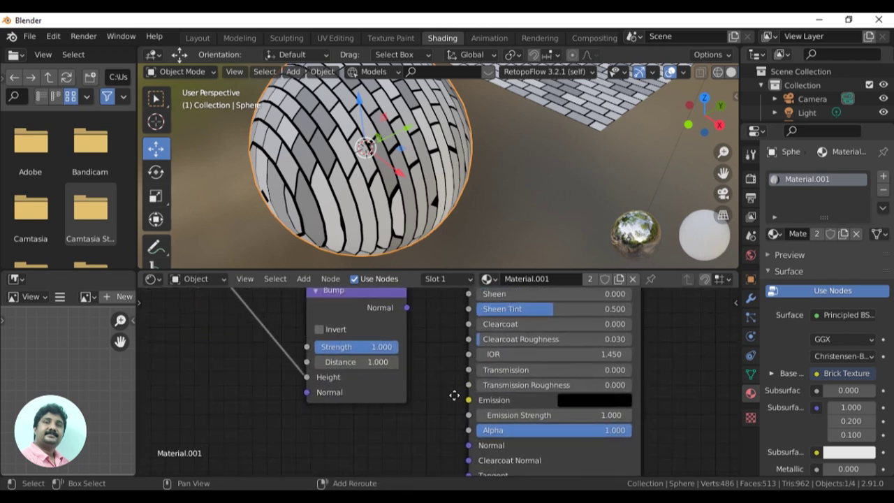
pyautogui.moveTo(387, 305); pyautogui.dragTo(358, 353)
pyautogui.moveTo(389, 325); pyautogui.dragTo(476, 406)
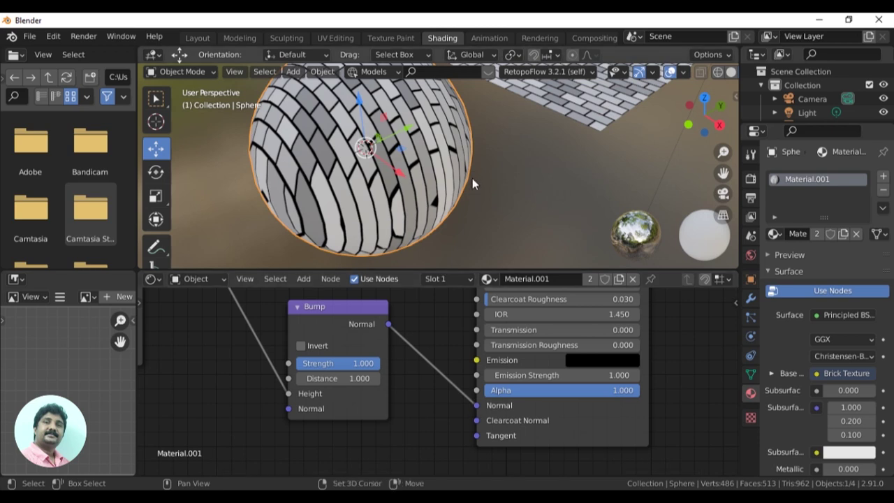
# - Set Bump Strength to 5 and unlink the brick Color from Base Color
pyautogui.keyDown('shift'); pyautogui.moveTo(472, 178); pyautogui.dragTo(499, 231, button='middle'); pyautogui.keyUp('shift')
pyautogui.moveTo(439, 225); pyautogui.dragTo(447, 220, button='middle')
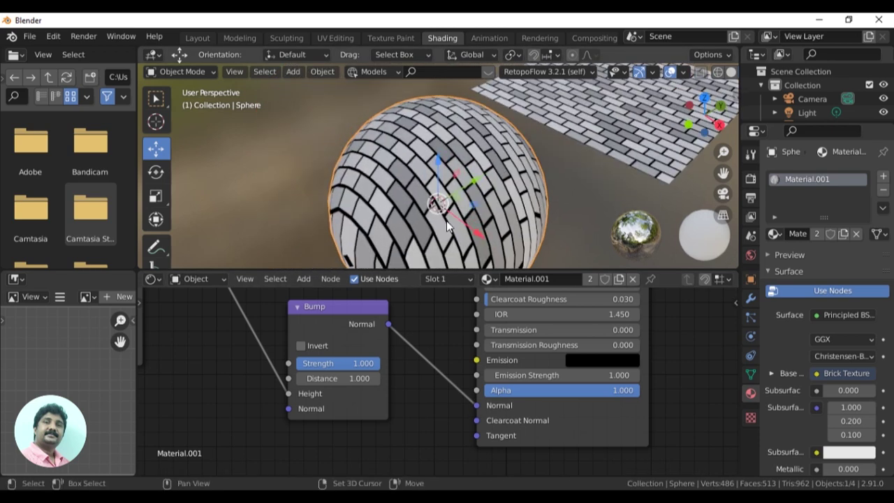
pyautogui.moveTo(316, 399); pyautogui.dragTo(329, 436, button='middle')
pyautogui.doubleClick(341, 402)
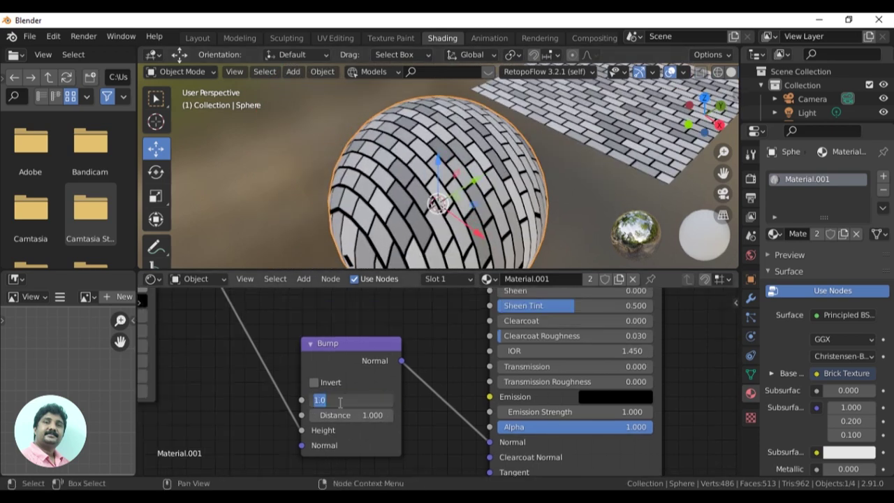
pyautogui.write('5')
pyautogui.press('Return')
pyautogui.moveTo(514, 159); pyautogui.dragTo(270, 77, button='middle')
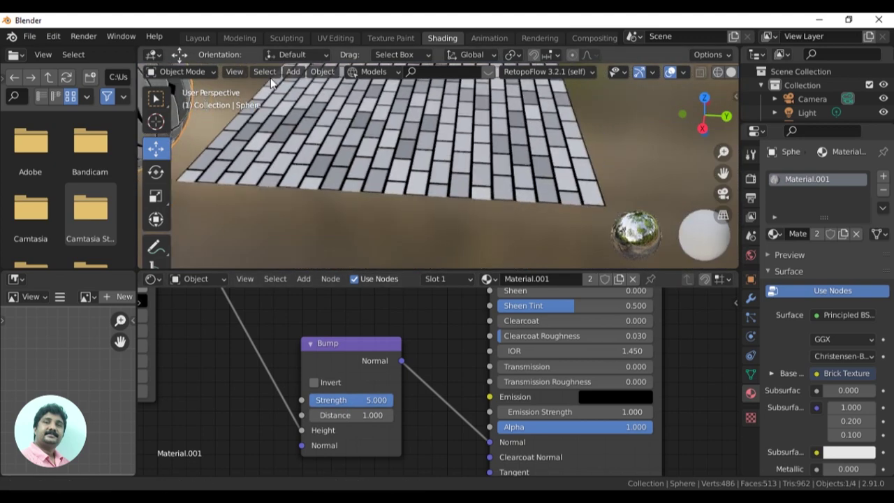
pyautogui.scroll(5, 423, 201)
pyautogui.scroll(-4, 443, 201)
pyautogui.moveTo(435, 199); pyautogui.dragTo(399, 175, button='middle')
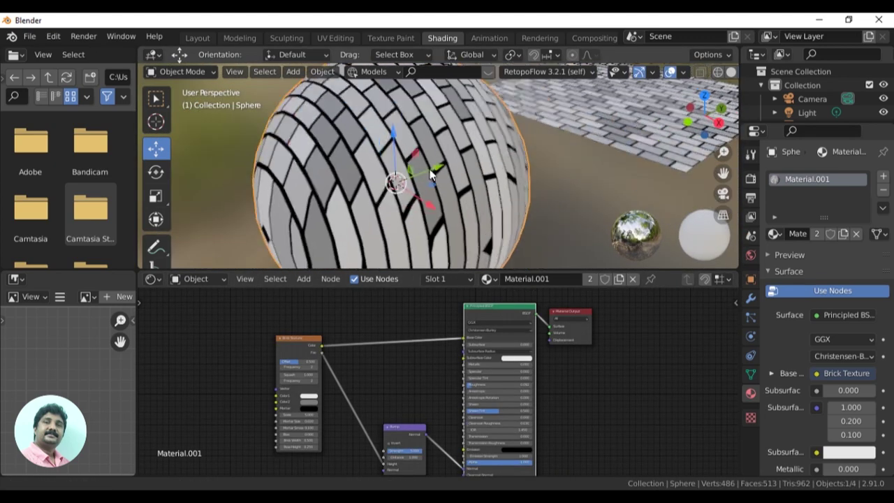
pyautogui.scroll(2, 413, 355)
pyautogui.scroll(1, 413, 354)
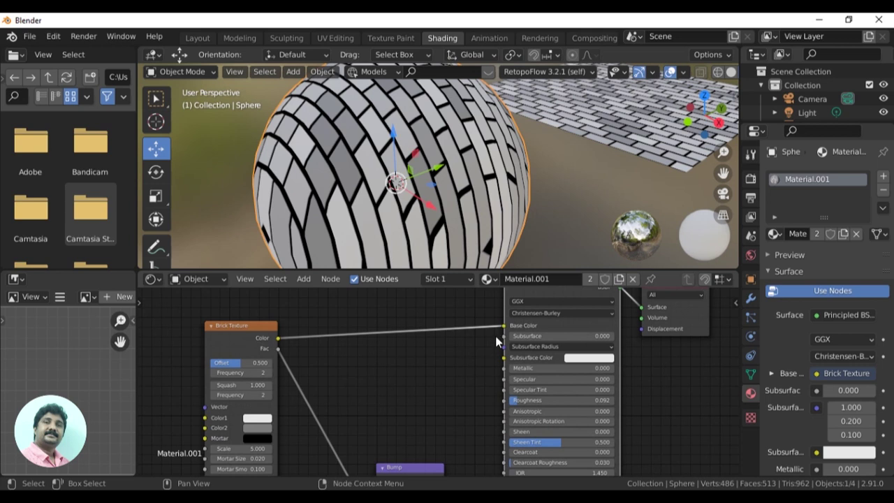
pyautogui.moveTo(504, 326); pyautogui.dragTo(475, 334)
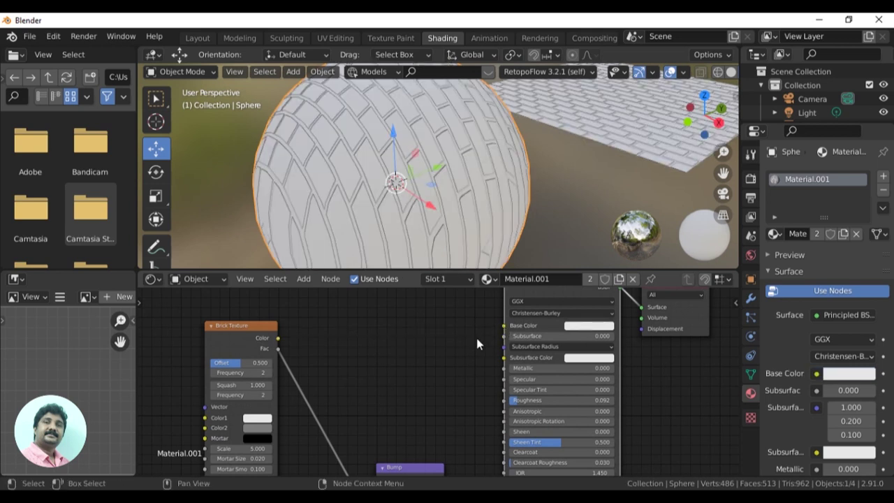
# - Change the Bump node's Strength from 5 to 25 and orbit to compare the deeper brick relief
pyautogui.moveTo(505, 186)
pyautogui.keyDown('shift'); pyautogui.mouseDown(button='middle')
pyautogui.moveTo(375, 184)
pyautogui.moveTo(435, 150)
pyautogui.mouseUp(button='middle'); pyautogui.keyUp('shift')
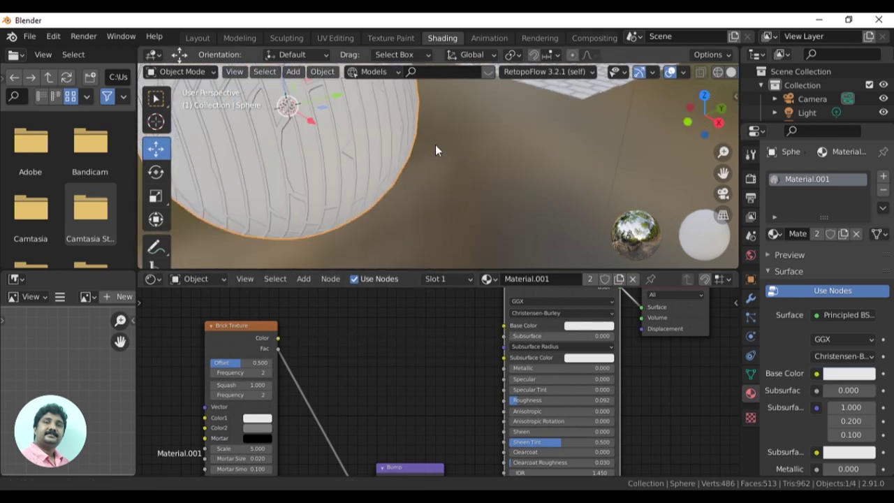
pyautogui.moveTo(411, 467); pyautogui.dragTo(405, 331)
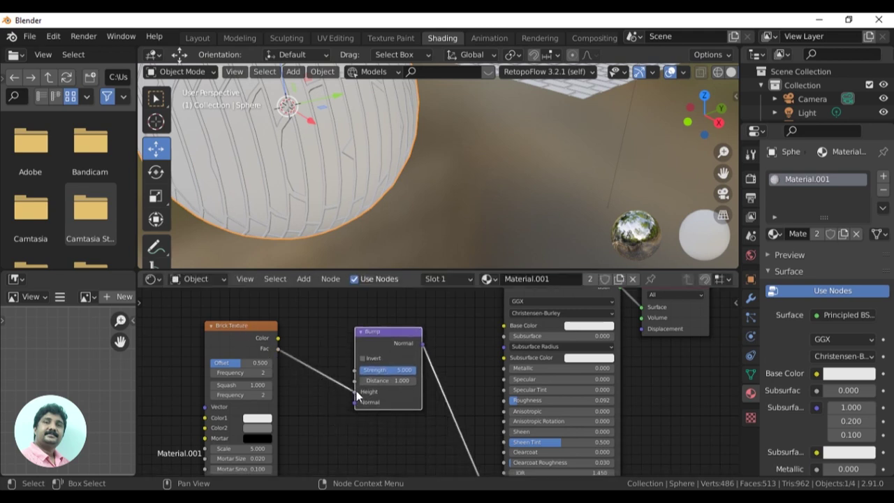
pyautogui.keyDown('ctrl'); pyautogui.scroll(-5, 466, 315); pyautogui.keyUp('ctrl')
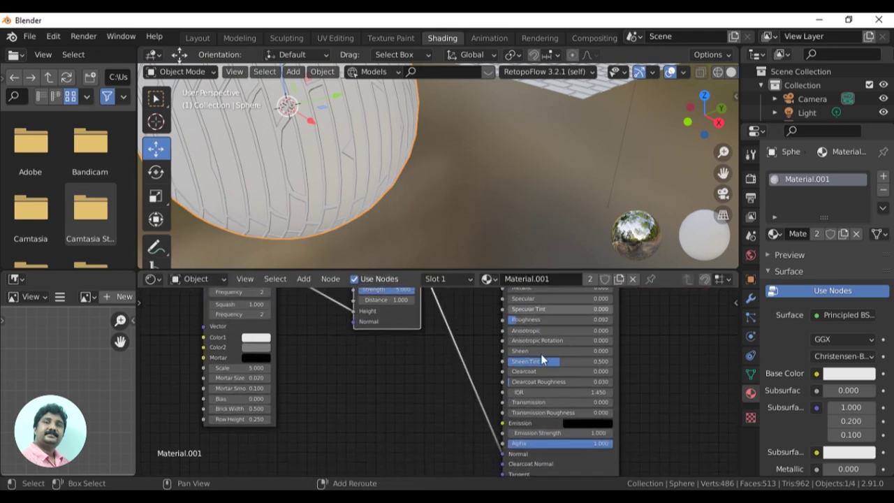
pyautogui.keyDown('ctrl'); pyautogui.scroll(5, 508, 449); pyautogui.keyUp('ctrl')
pyautogui.moveTo(335, 173)
pyautogui.keyDown('shift'); pyautogui.mouseDown(button='middle')
pyautogui.moveTo(383, 230)
pyautogui.moveTo(432, 179)
pyautogui.mouseUp(button='middle'); pyautogui.keyUp('shift')
pyautogui.scroll(5, 378, 193)
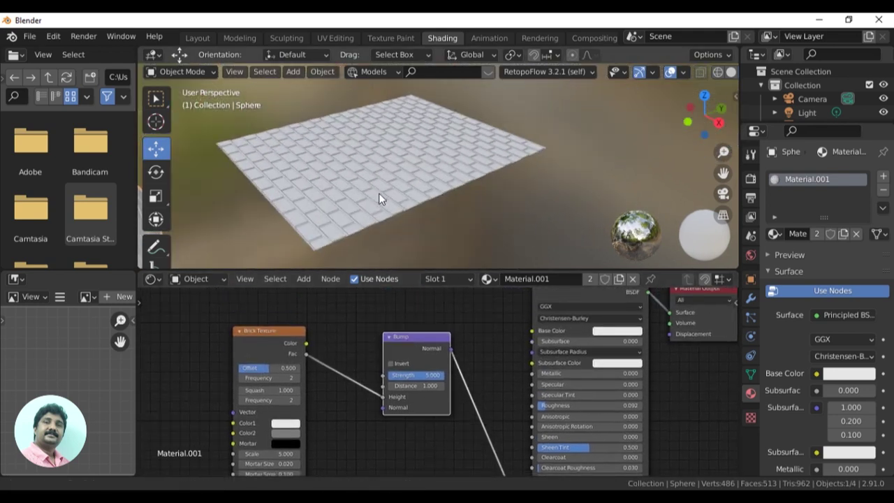
pyautogui.moveTo(389, 197); pyautogui.dragTo(448, 155, button='middle')
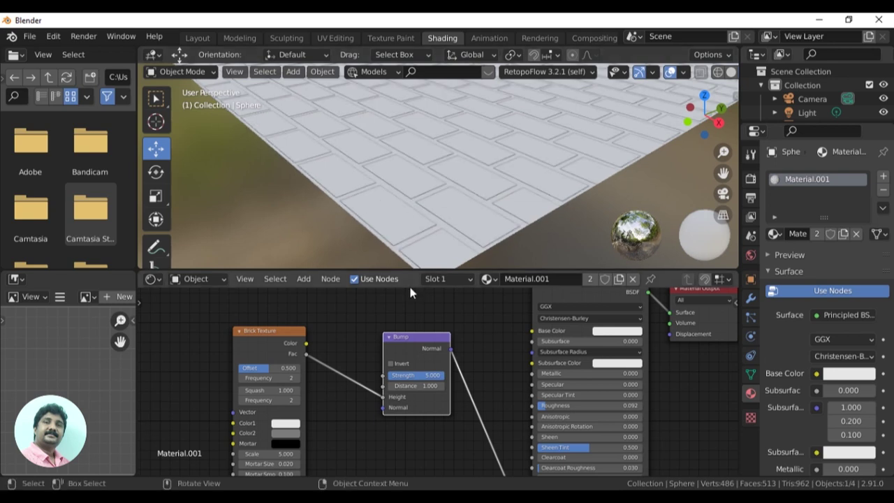
pyautogui.scroll(2, 419, 377)
pyautogui.click(414, 375)
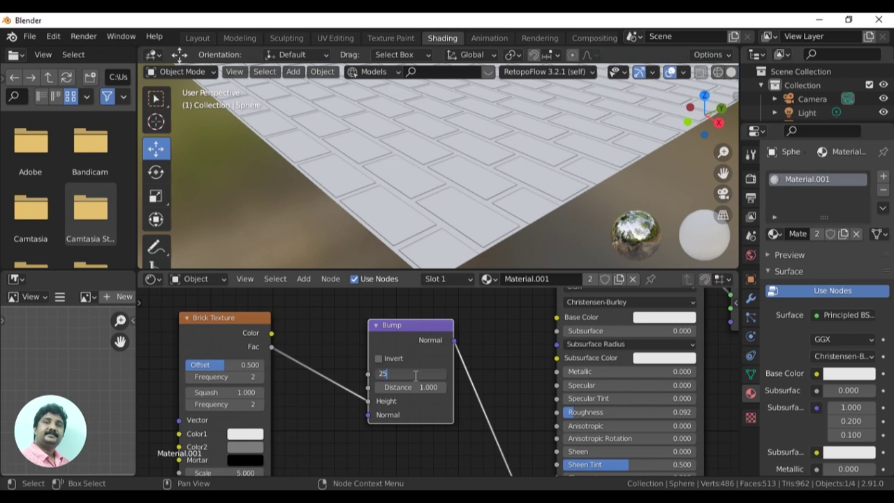
pyautogui.moveTo(484, 178)
pyautogui.mouseDown(button='middle')
pyautogui.moveTo(482, 195)
pyautogui.moveTo(547, 183)
pyautogui.moveTo(526, 199)
pyautogui.moveTo(504, 199)
pyautogui.mouseUp(button='middle')
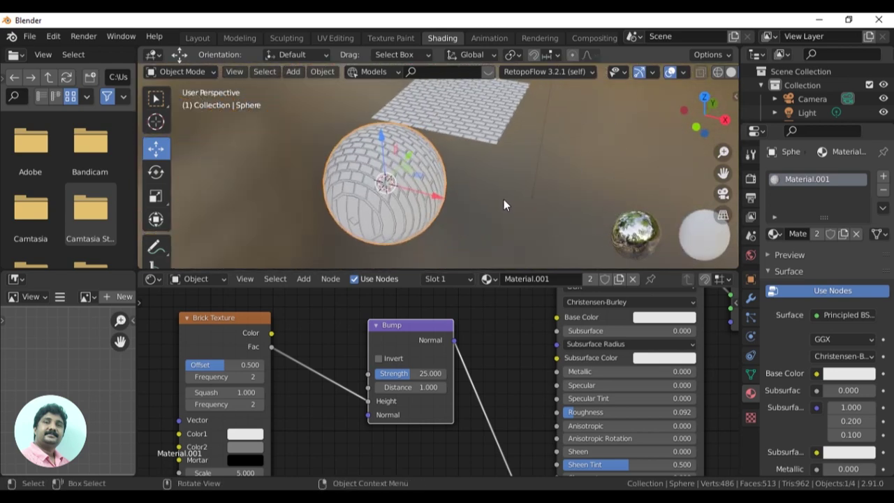
pyautogui.moveTo(386, 324); pyautogui.dragTo(385, 346)
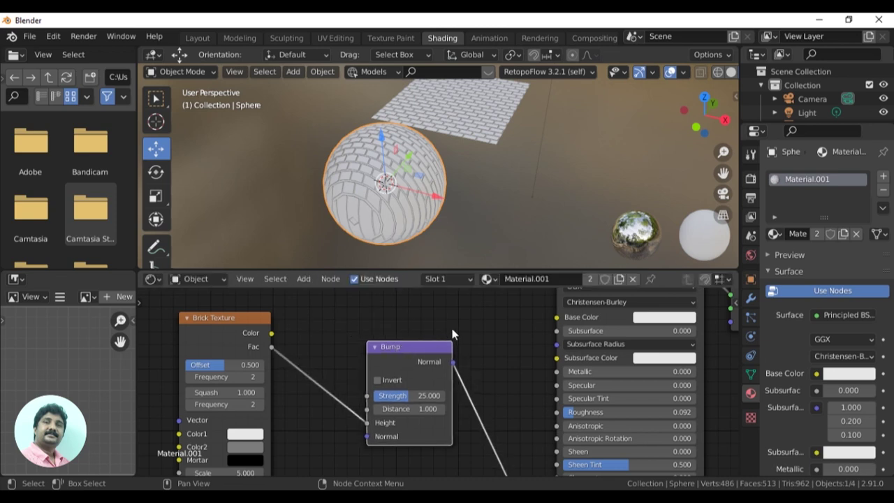
pyautogui.scroll(-2, 468, 343)
# - Disconnect the brick Fac from Bump Height and delete the Brick Texture node
pyautogui.scroll(-2, 468, 342)
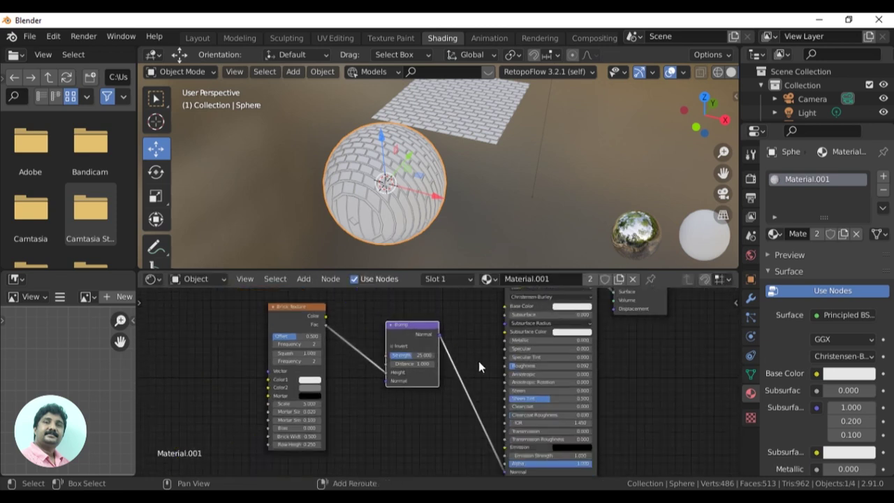
pyautogui.moveTo(505, 431); pyautogui.dragTo(501, 430)
pyautogui.moveTo(423, 371); pyautogui.dragTo(464, 412, button='middle')
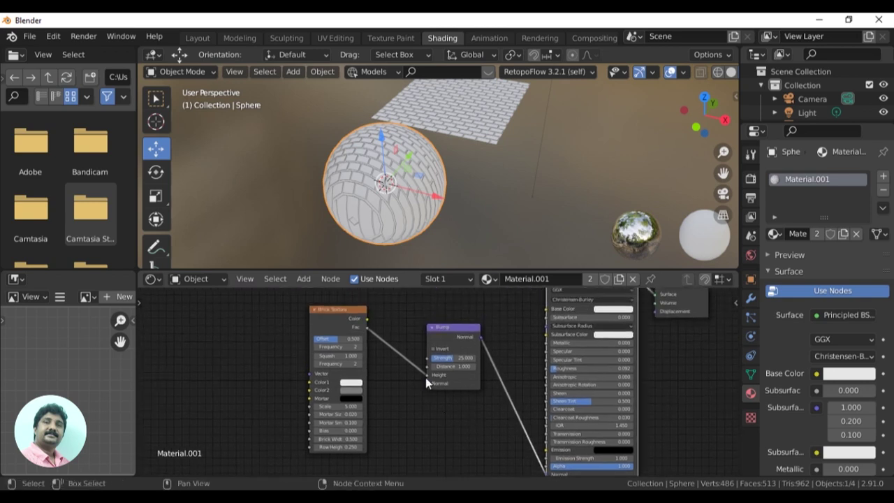
pyautogui.moveTo(426, 377); pyautogui.dragTo(411, 378)
pyautogui.moveTo(343, 311); pyautogui.dragTo(310, 322)
pyautogui.press('x')
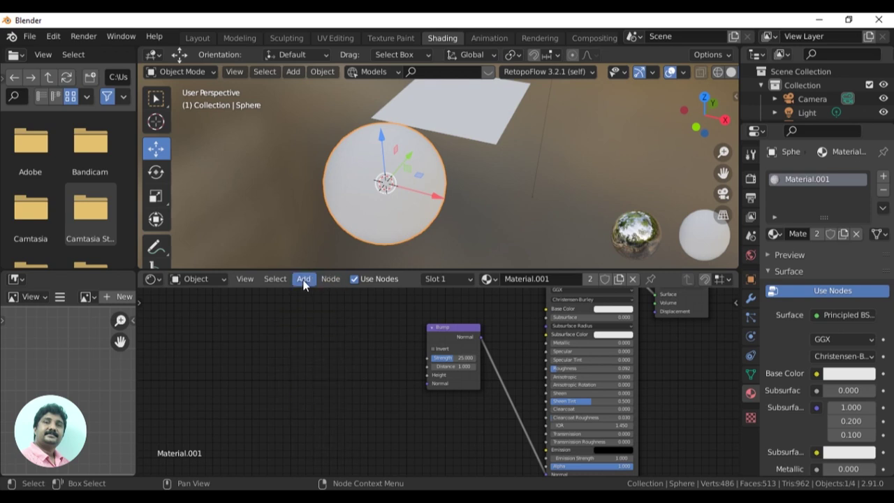
# - Add a Musgrave Texture node and connect its Height output to Bump Height
pyautogui.click(303, 279)
pyautogui.moveTo(326, 355)
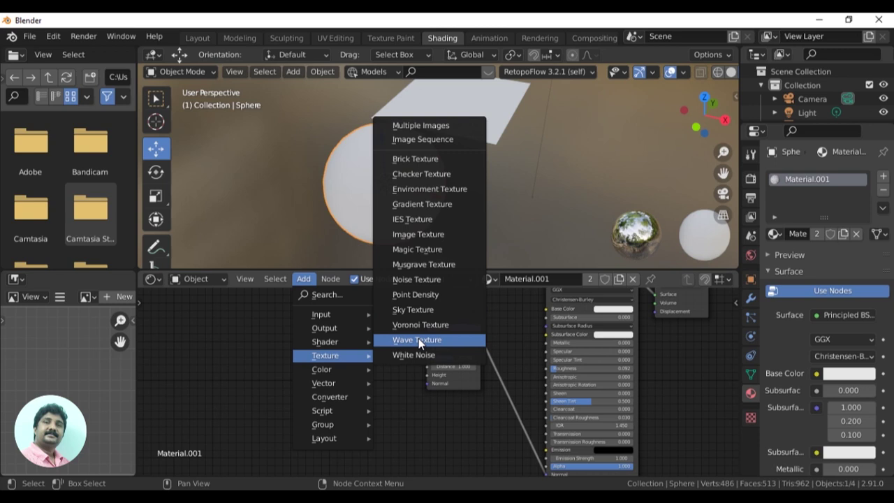
pyautogui.click(433, 266)
pyautogui.click(307, 349)
pyautogui.scroll(2, 345, 360)
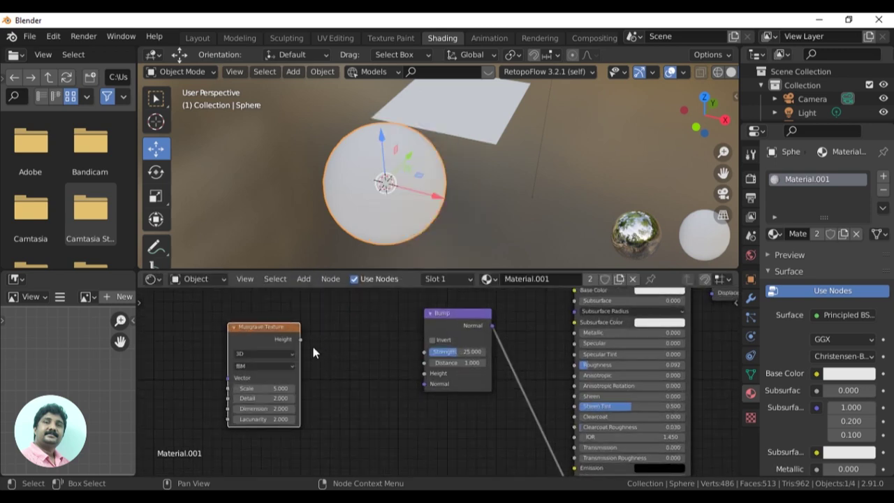
pyautogui.moveTo(300, 339); pyautogui.dragTo(424, 376)
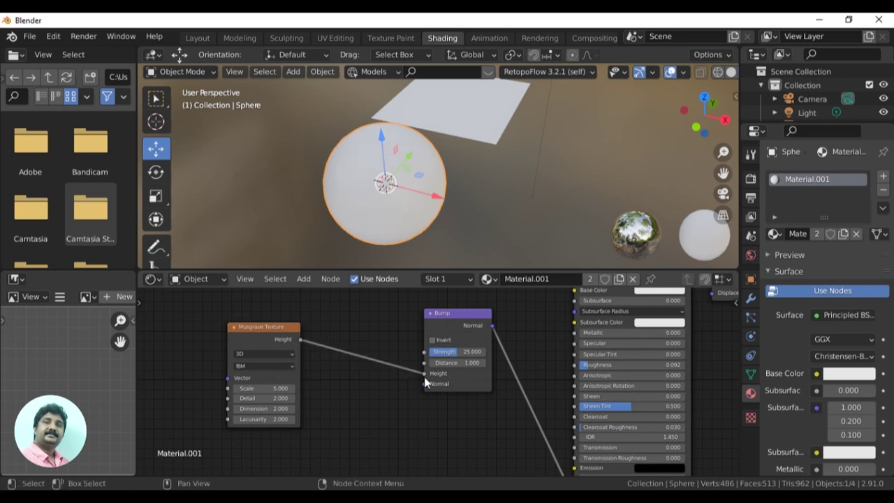
pyautogui.scroll(4, 478, 191)
pyautogui.moveTo(477, 191)
pyautogui.mouseDown(button='middle')
pyautogui.moveTo(434, 203)
pyautogui.moveTo(393, 189)
pyautogui.moveTo(524, 169)
pyautogui.moveTo(548, 194)
pyautogui.mouseUp(button='middle')
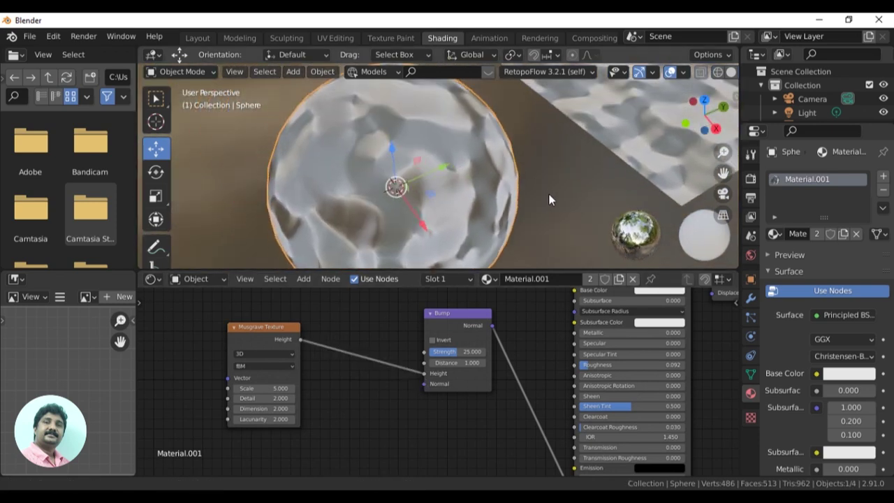
pyautogui.scroll(1, 492, 358)
pyautogui.scroll(1, 492, 357)
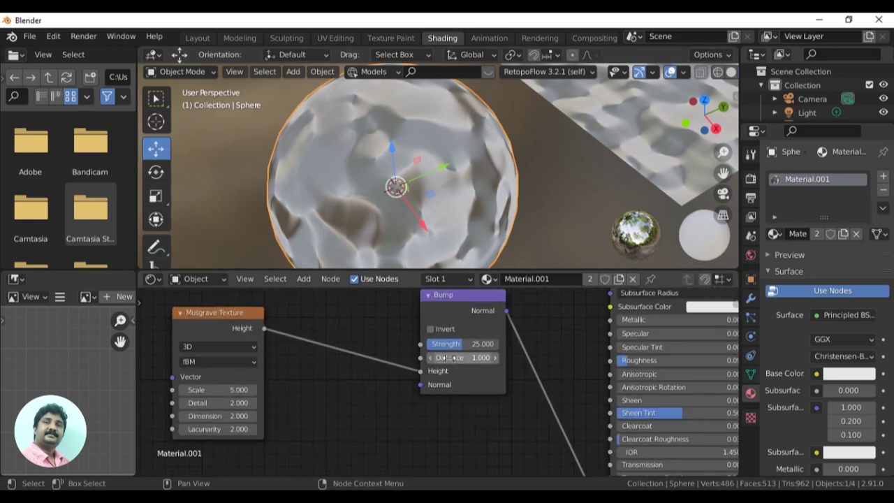
# - Set Bump Distance to 11.8, Musgrave Scale to 21.1 and Principled Roughness to 0.417
pyautogui.moveTo(480, 357); pyautogui.dragTo(531, 357)
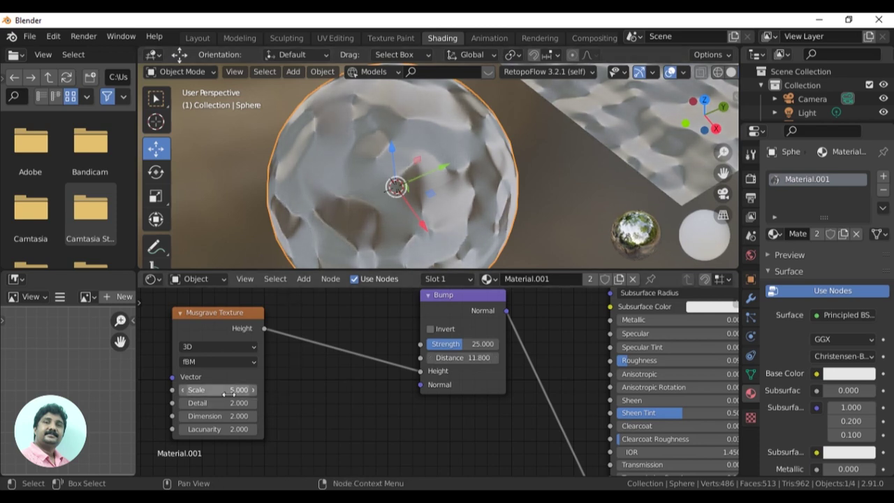
pyautogui.moveTo(217, 389); pyautogui.dragTo(293, 389)
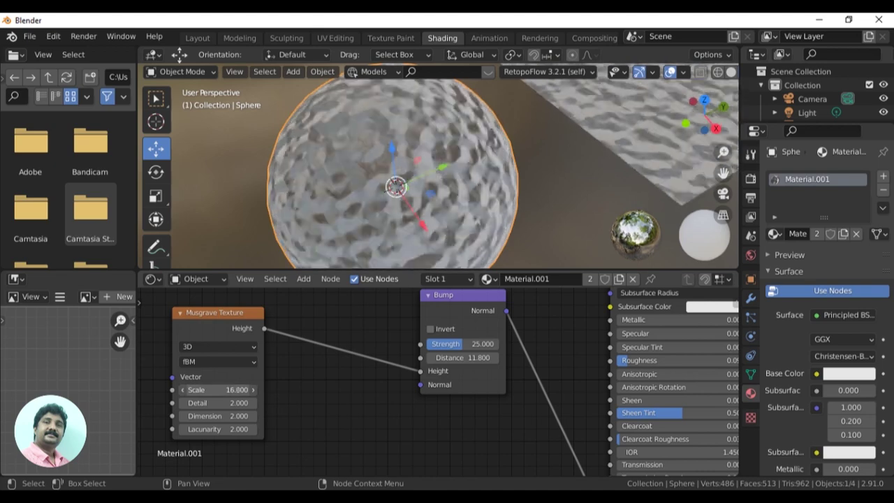
pyautogui.moveTo(216, 390); pyautogui.dragTo(238, 390)
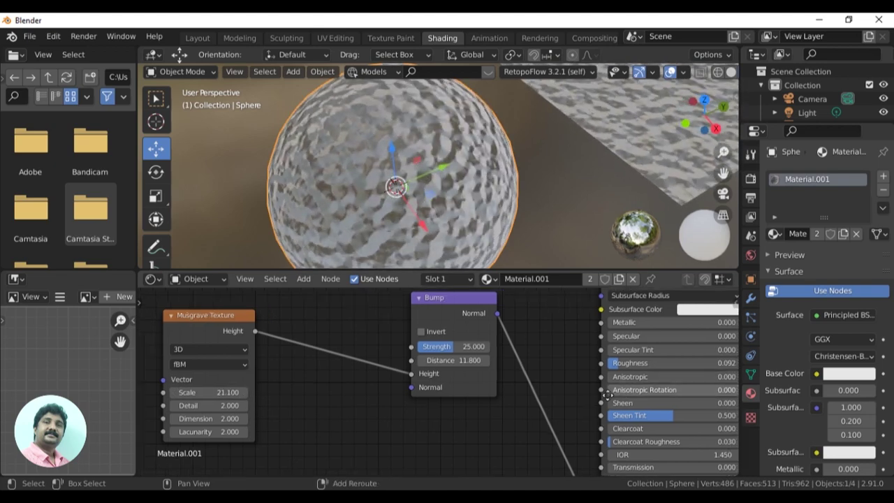
pyautogui.moveTo(628, 367); pyautogui.dragTo(462, 379, button='middle')
pyautogui.moveTo(462, 374); pyautogui.dragTo(471, 374)
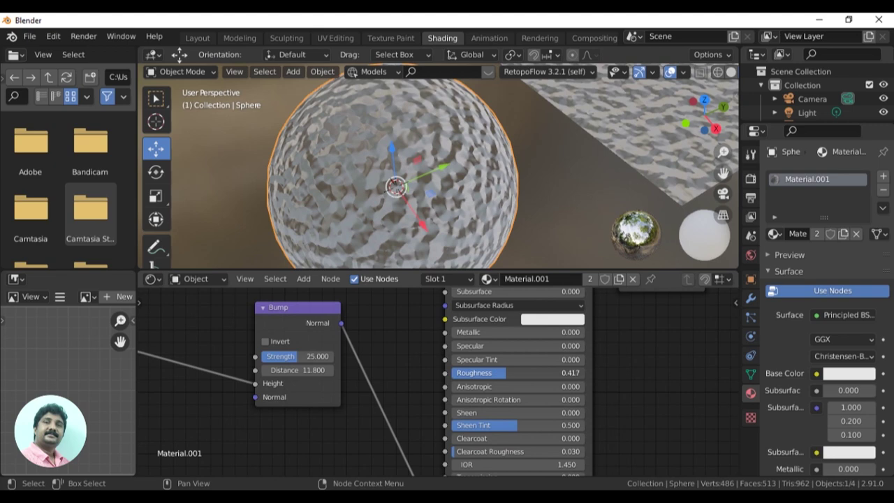
pyautogui.moveTo(507, 217)
pyautogui.mouseDown(button='middle')
pyautogui.moveTo(404, 197)
pyautogui.moveTo(414, 243)
pyautogui.moveTo(433, 174)
pyautogui.moveTo(563, 201)
pyautogui.moveTo(527, 203)
pyautogui.mouseUp(button='middle')
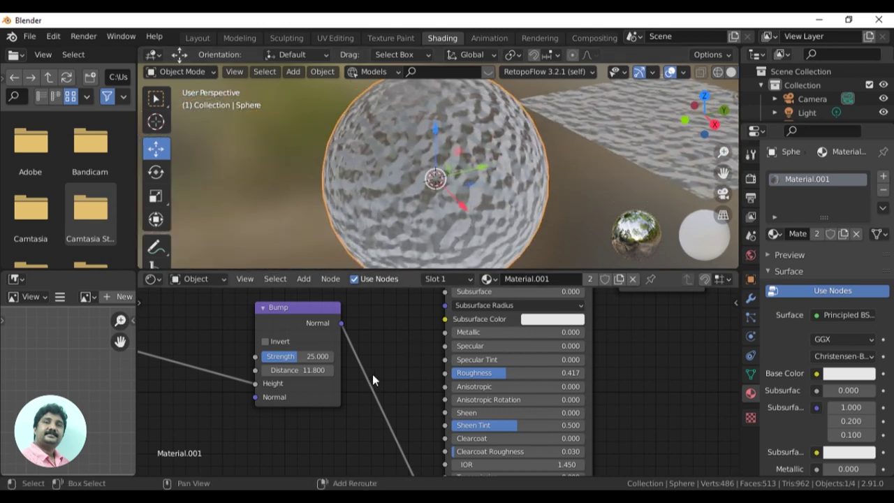
pyautogui.moveTo(372, 381); pyautogui.dragTo(491, 453, button='middle')
# - Change the Principled BSDF Base Color to a yellow-green
pyautogui.click(662, 352)
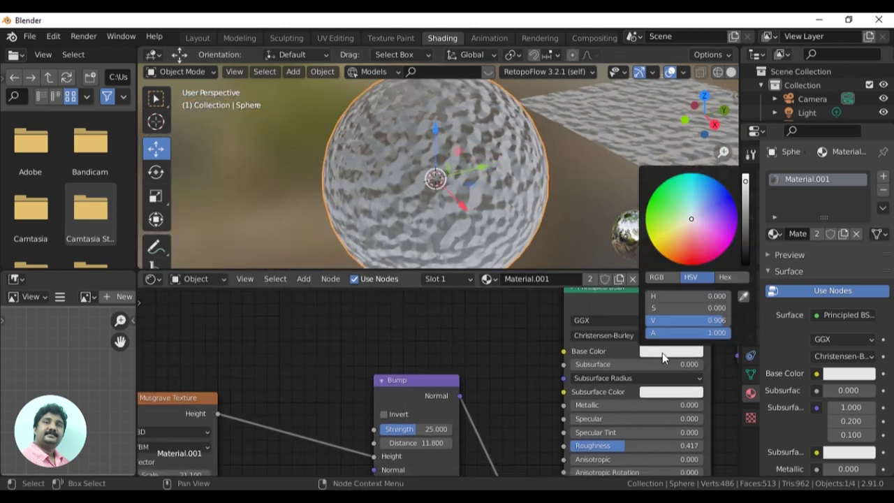
pyautogui.moveTo(688, 226); pyautogui.dragTo(660, 239)
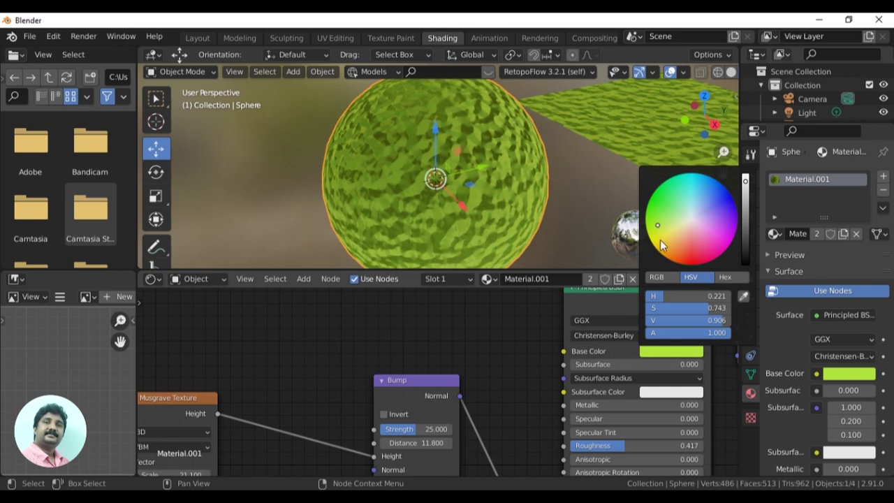
pyautogui.scroll(-3, 454, 359)
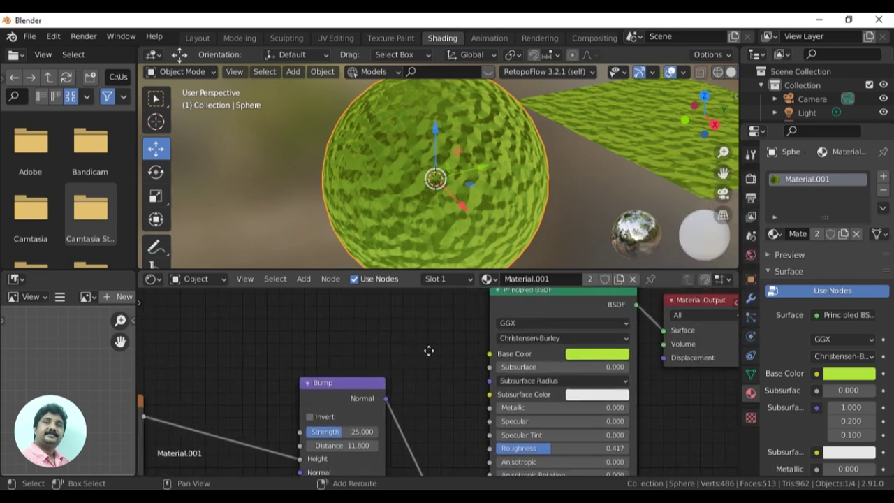
# - Move the Musgrave Texture and Bump nodes to the right, closer to the Principled BSDF
pyautogui.moveTo(418, 357); pyautogui.dragTo(465, 314, button='middle')
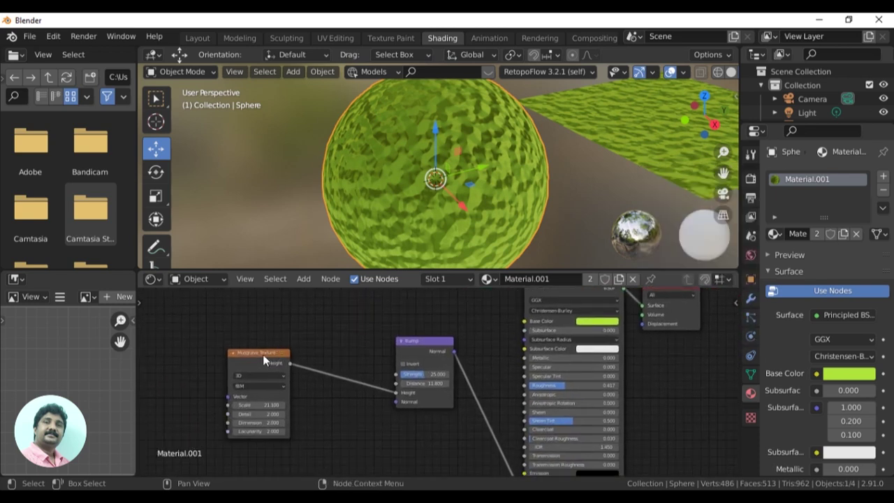
pyautogui.moveTo(263, 354); pyautogui.dragTo(349, 342)
pyautogui.moveTo(421, 341); pyautogui.dragTo(451, 375)
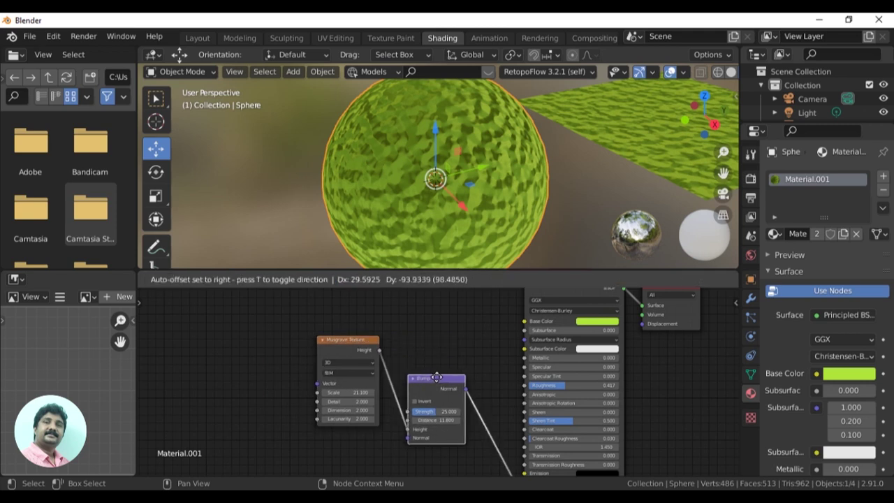
pyautogui.moveTo(360, 341); pyautogui.dragTo(360, 391)
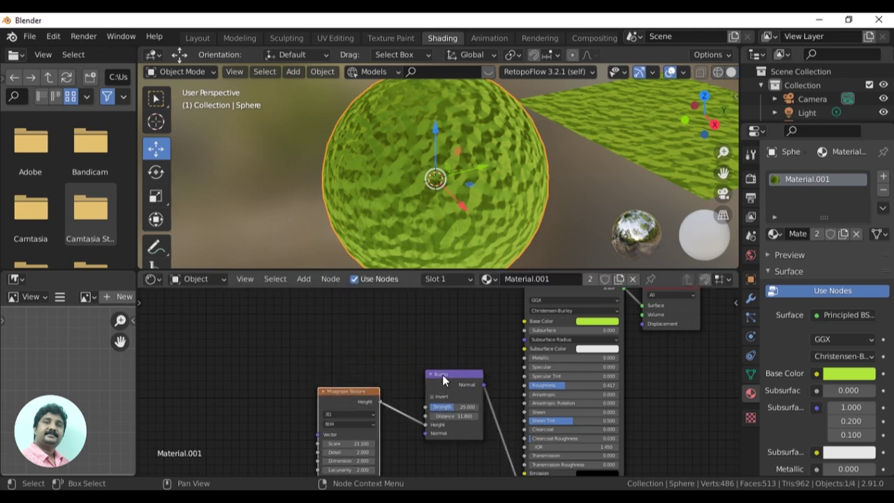
pyautogui.moveTo(442, 374); pyautogui.dragTo(423, 409)
pyautogui.moveTo(589, 458); pyautogui.dragTo(570, 362, button='middle')
# - Fine-tune the Musgrave and Bump node positions so they sit in line
pyautogui.scroll(2, 531, 411)
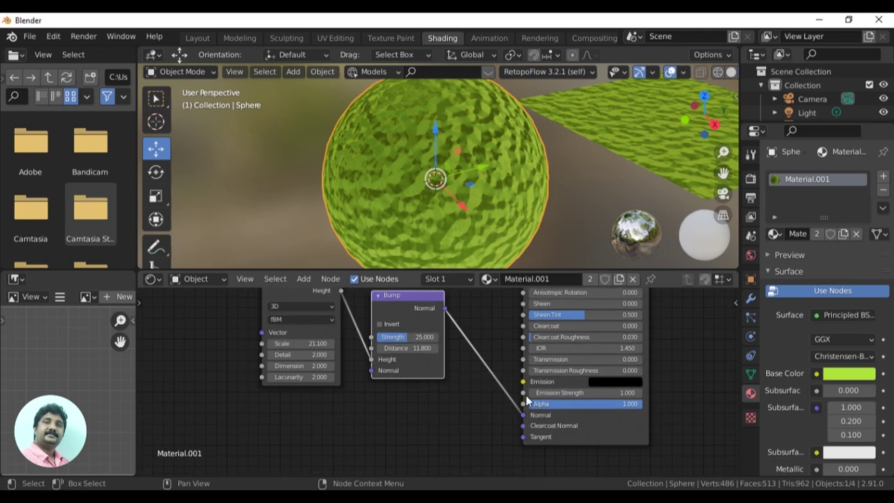
pyautogui.keyDown('shift'); pyautogui.scroll(3, 461, 360); pyautogui.keyUp('shift')
pyautogui.keyDown('shift'); pyautogui.scroll(3, 504, 358); pyautogui.keyUp('shift')
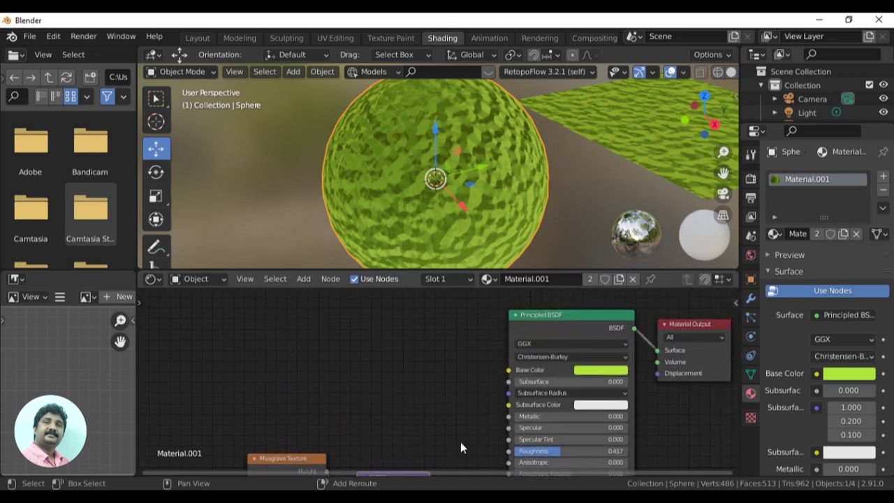
pyautogui.scroll(-2, 425, 409)
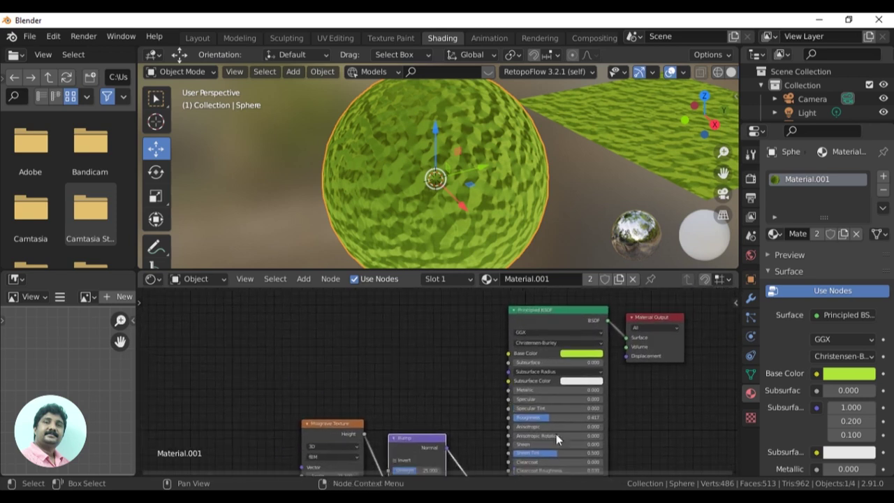
pyautogui.keyDown('shift'); pyautogui.scroll(-2, 489, 419); pyautogui.keyUp('shift')
pyautogui.keyDown('shift'); pyautogui.scroll(-2, 439, 376); pyautogui.keyUp('shift')
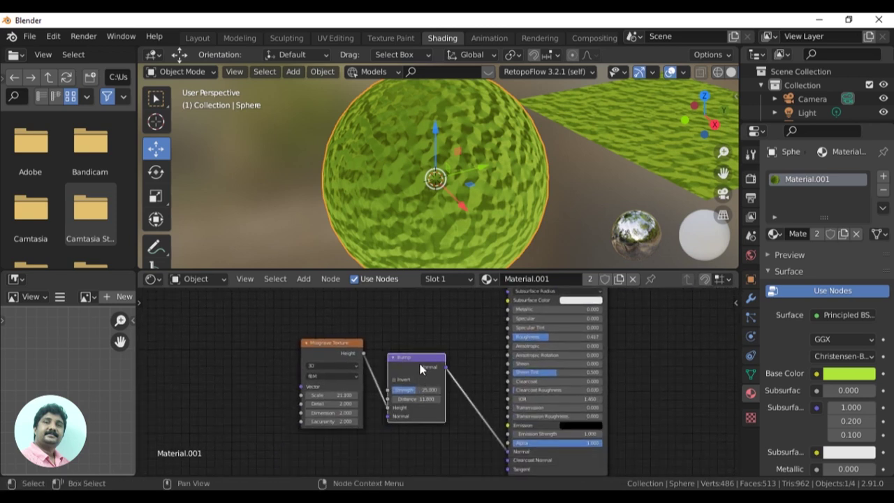
pyautogui.moveTo(424, 363); pyautogui.dragTo(437, 404)
pyautogui.moveTo(340, 355); pyautogui.dragTo(359, 402)
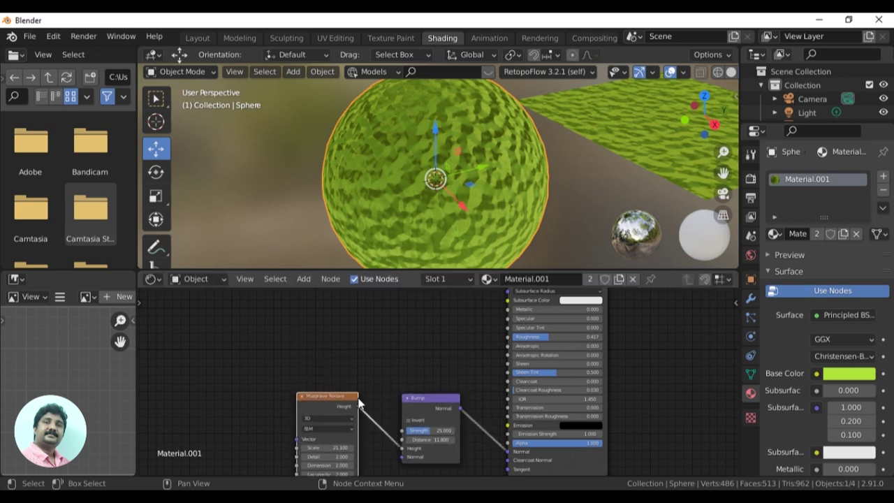
pyautogui.moveTo(418, 398); pyautogui.dragTo(398, 399)
pyautogui.keyDown('shift'); pyautogui.scroll(-2, 391, 370); pyautogui.keyUp('shift')
# - Disconnect and delete the Musgrave Texture node
pyautogui.keyDown('shift'); pyautogui.scroll(-1, 385, 344); pyautogui.keyUp('shift')
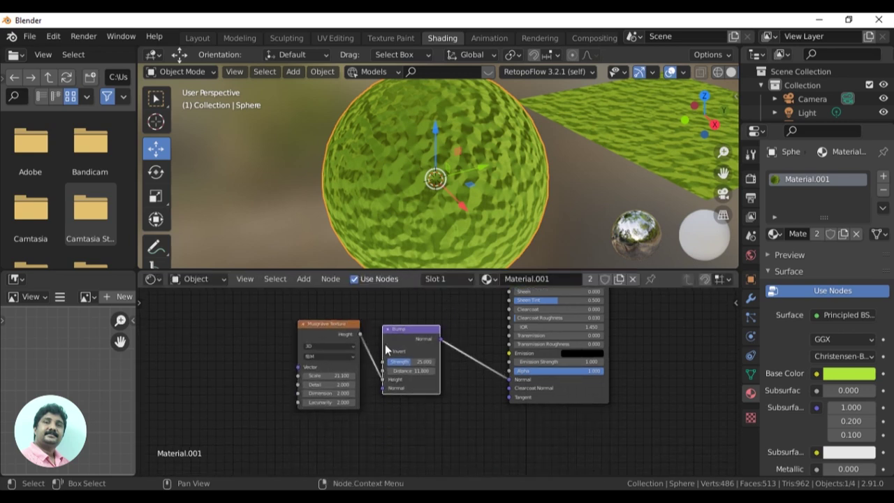
pyautogui.moveTo(361, 337)
pyautogui.mouseDown()
pyautogui.moveTo(379, 392)
pyautogui.moveTo(353, 363)
pyautogui.mouseUp()
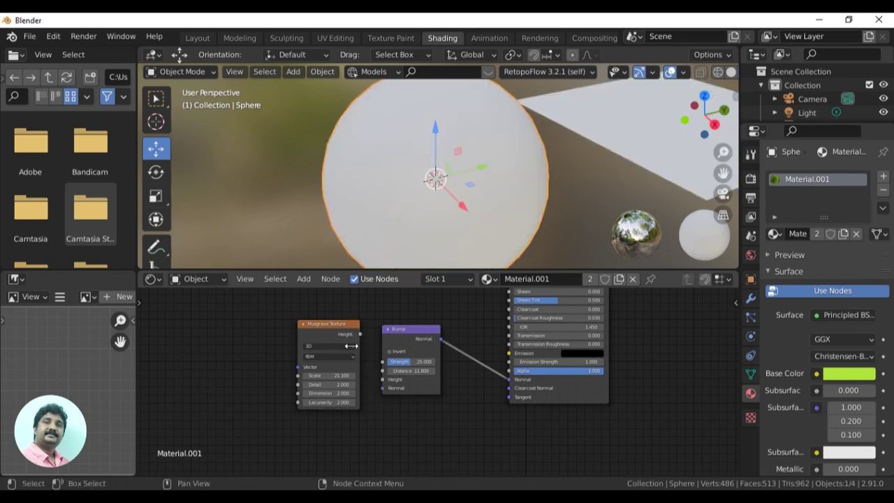
pyautogui.moveTo(336, 324); pyautogui.dragTo(303, 338)
pyautogui.press('Delete')
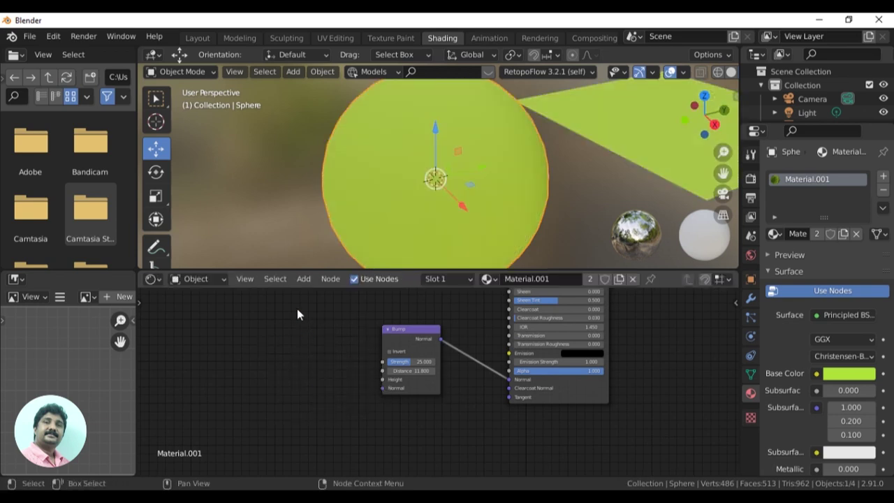
# - Add an Image Texture node and link its Color to the Bump Height
pyautogui.click(305, 278)
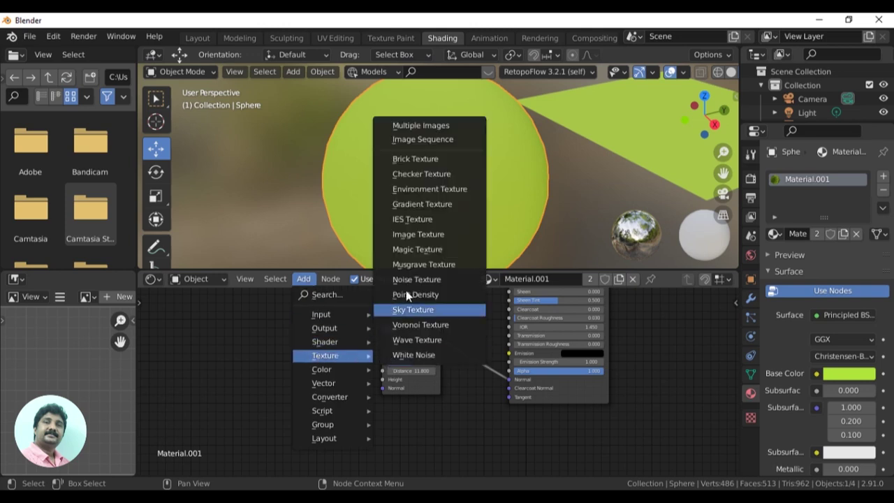
pyautogui.click(410, 235)
pyautogui.click(243, 333)
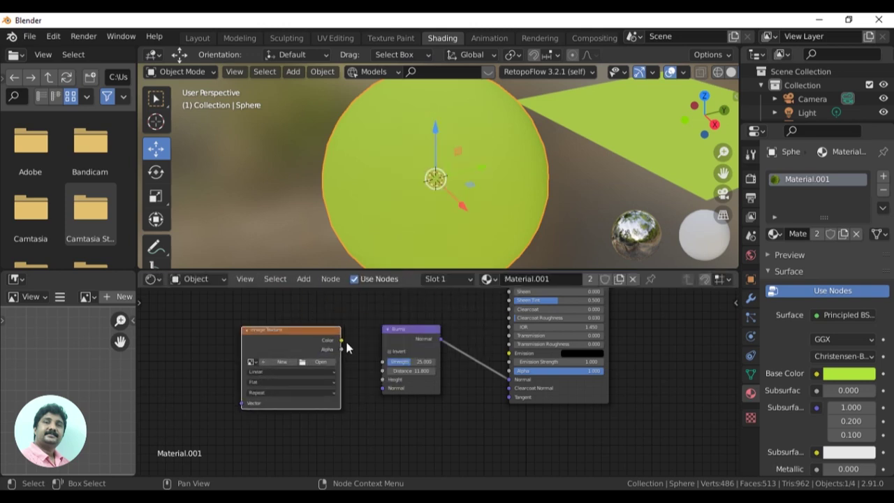
pyautogui.moveTo(342, 340); pyautogui.dragTo(380, 385)
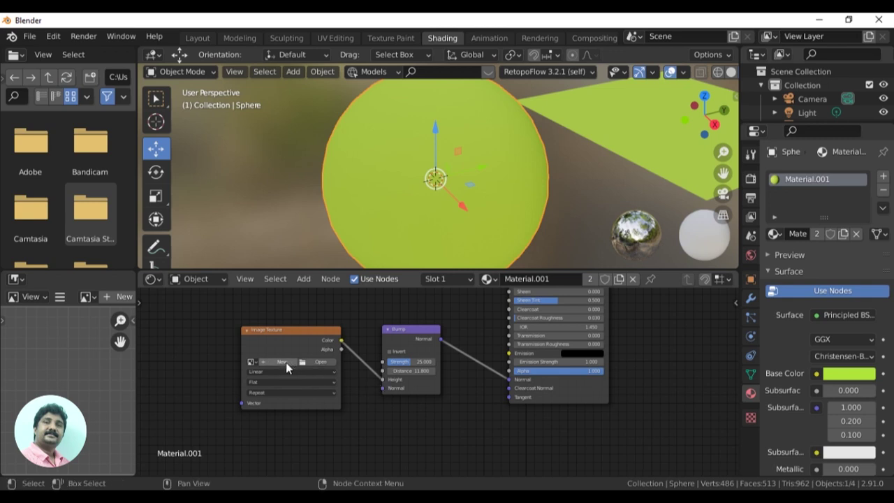
# - Load download.jpg from the node2 folder into the Image Texture node
pyautogui.click(319, 362)
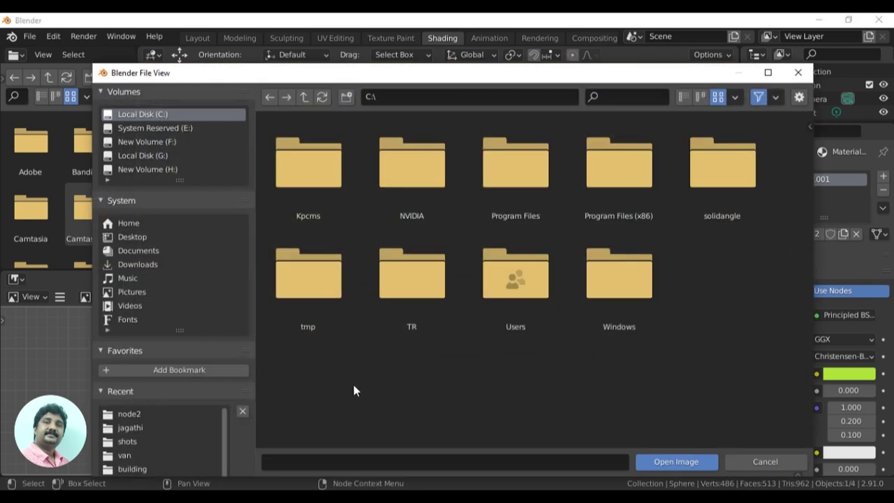
pyautogui.click(129, 413)
pyautogui.click(313, 163)
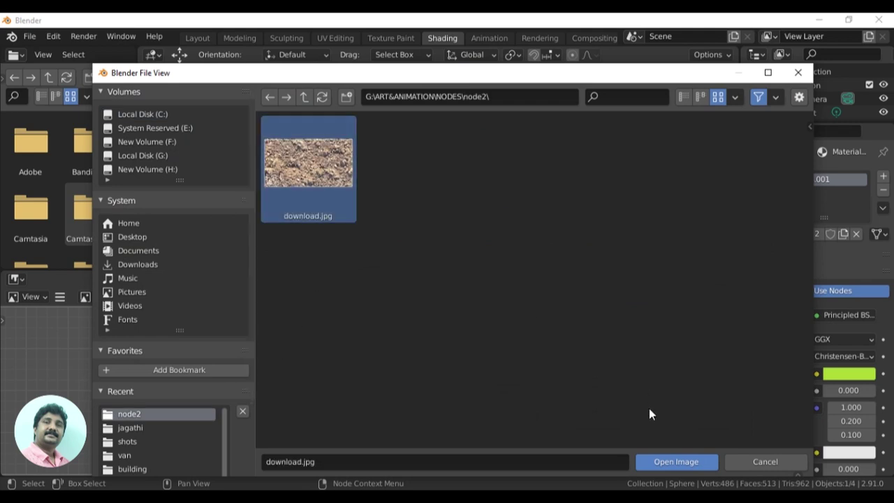
pyautogui.click(657, 463)
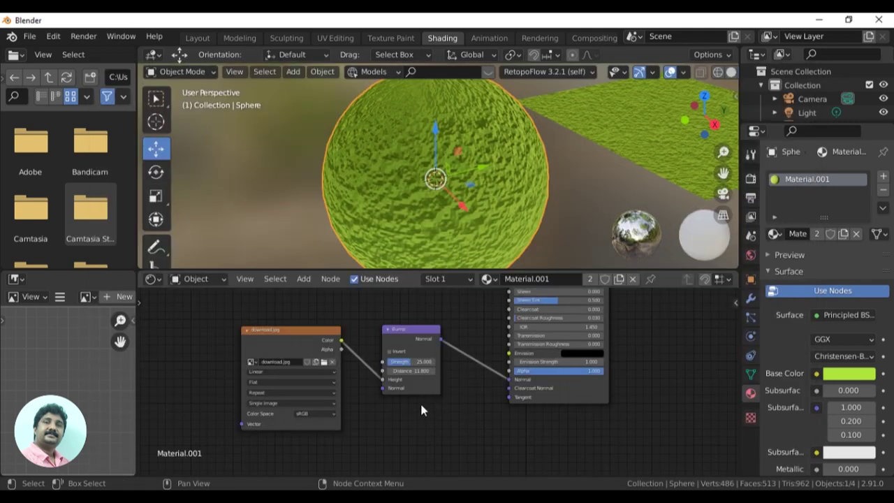
pyautogui.scroll(2, 412, 412)
pyautogui.moveTo(461, 408); pyautogui.dragTo(491, 431, button='middle')
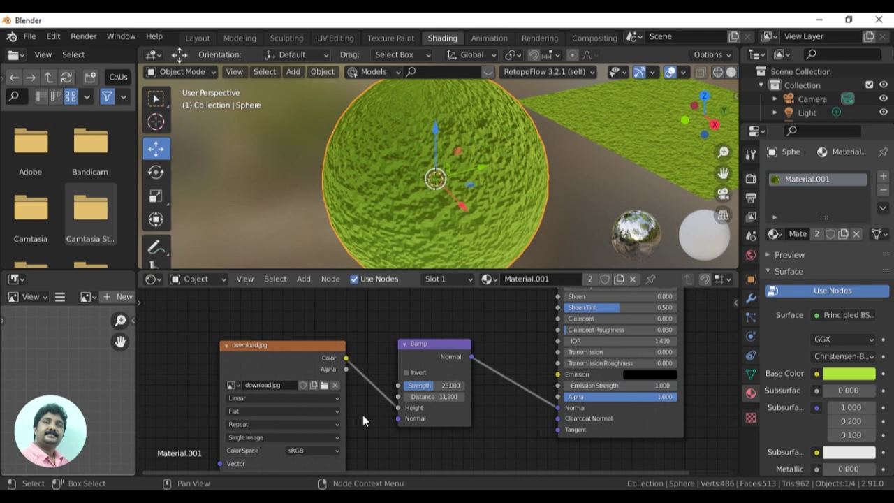
pyautogui.keyDown('ctrl'); pyautogui.scroll(4, 370, 391); pyautogui.keyUp('ctrl')
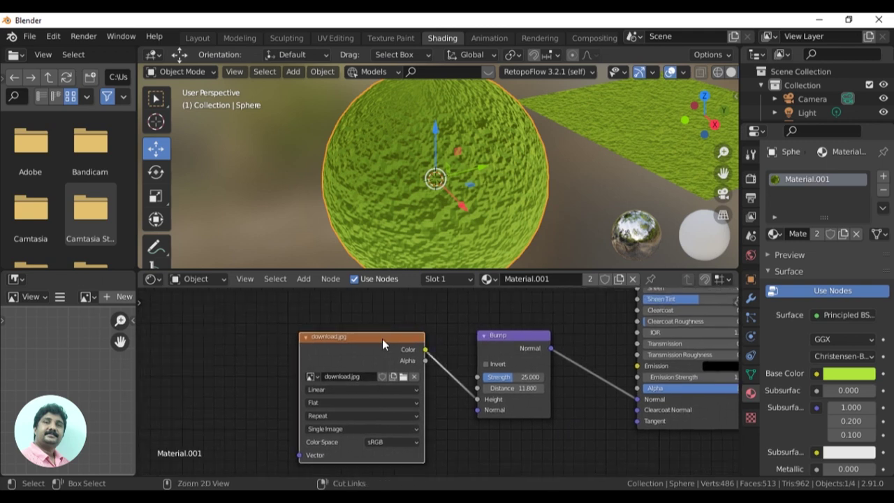
# - Add Mapping nodes with Ctrl+T, feed Object coordinates into Mapping, and set Box projection
pyautogui.hotkey('ctrl', 't')
pyautogui.moveTo(382, 339)
pyautogui.mouseDown(button='middle')
pyautogui.moveTo(523, 336)
pyautogui.moveTo(513, 340)
pyautogui.mouseUp(button='middle')
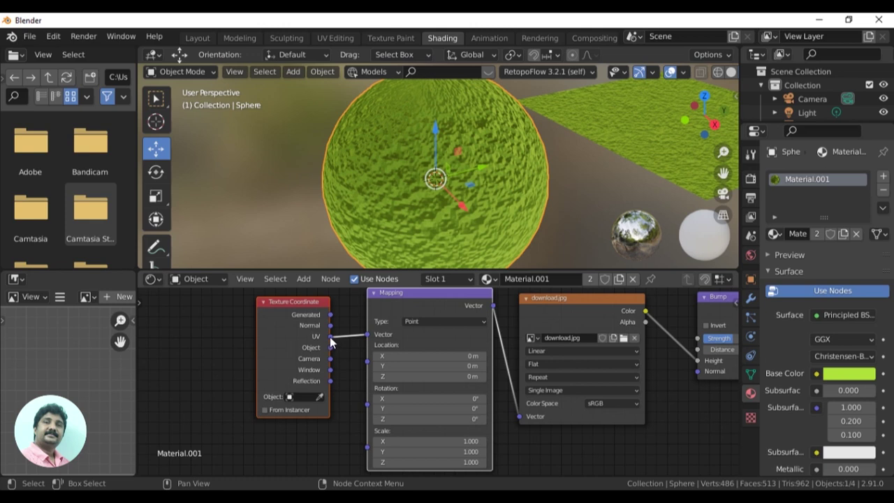
pyautogui.moveTo(330, 348); pyautogui.dragTo(370, 338)
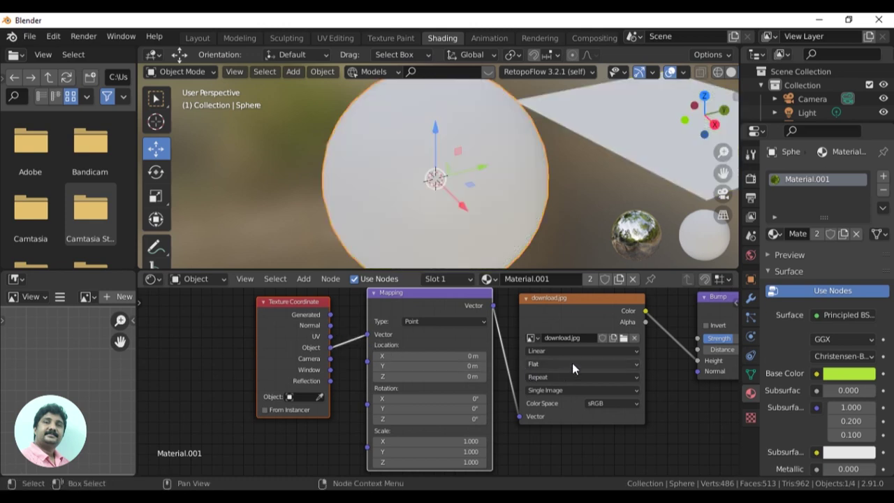
pyautogui.click(572, 362)
pyautogui.click(554, 386)
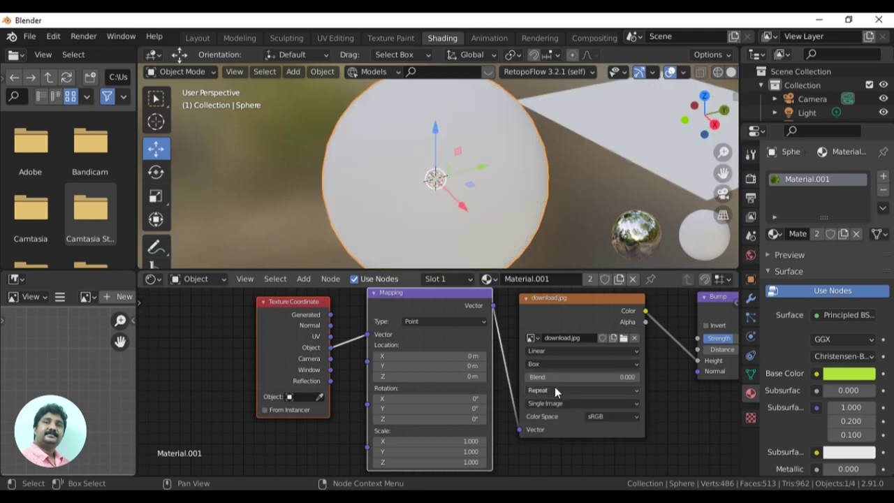
pyautogui.moveTo(576, 211)
pyautogui.keyDown('shift'); pyautogui.mouseDown(button='middle')
pyautogui.moveTo(532, 232)
pyautogui.moveTo(469, 240)
pyautogui.moveTo(526, 225)
pyautogui.moveTo(453, 225)
pyautogui.moveTo(431, 208)
pyautogui.moveTo(483, 226)
pyautogui.moveTo(337, 251)
pyautogui.mouseUp(button='middle'); pyautogui.keyUp('shift')
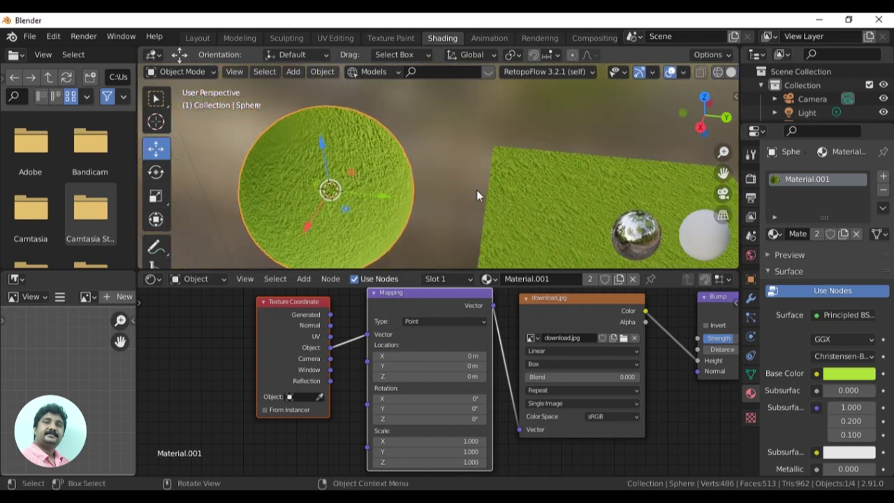
# - Swap the image Alpha link for Color on the Bump Height input
pyautogui.moveTo(614, 340); pyautogui.dragTo(432, 354, button='middle')
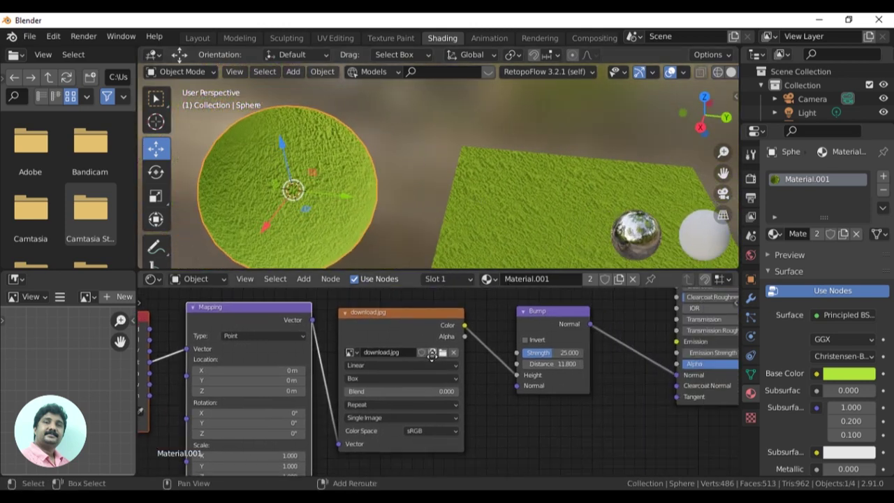
pyautogui.moveTo(592, 365); pyautogui.dragTo(530, 389, button='middle')
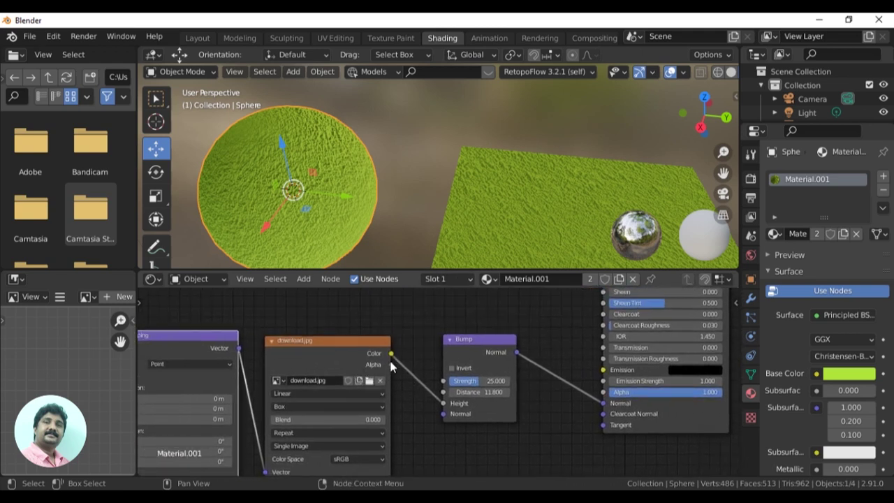
pyautogui.moveTo(391, 364); pyautogui.dragTo(443, 403)
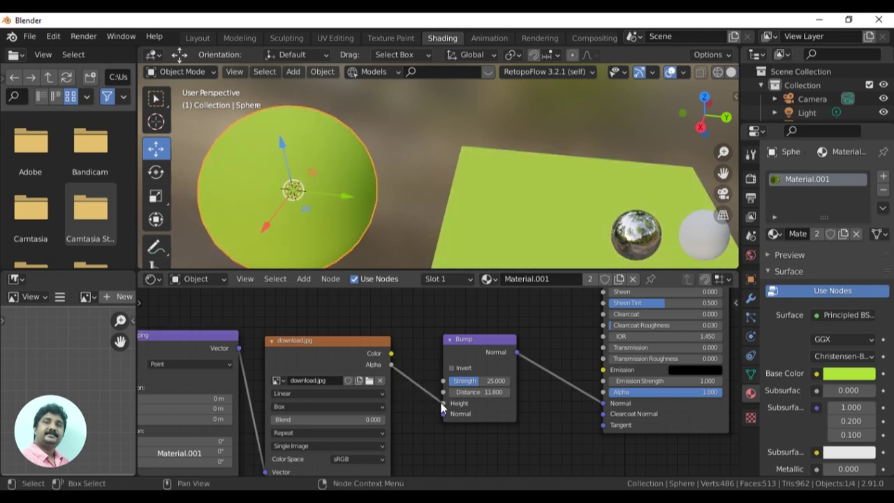
pyautogui.moveTo(391, 353); pyautogui.dragTo(443, 403)
pyautogui.moveTo(496, 207)
pyautogui.keyDown('shift'); pyautogui.mouseDown(button='middle')
pyautogui.moveTo(460, 187)
pyautogui.moveTo(491, 188)
pyautogui.mouseUp(button='middle'); pyautogui.keyUp('shift')
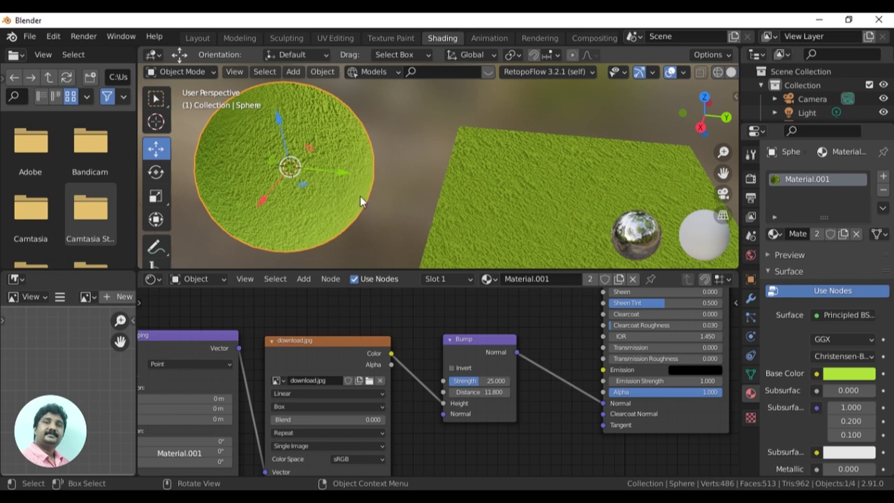
pyautogui.moveTo(517, 199); pyautogui.dragTo(546, 204, button='middle')
pyautogui.moveTo(562, 362)
pyautogui.mouseDown(button='middle')
pyautogui.moveTo(519, 399)
pyautogui.moveTo(524, 422)
pyautogui.mouseUp(button='middle')
# - Link the image Color to the Principled BSDF Base Color as well
pyautogui.scroll(-1, 524, 423)
pyautogui.scroll(-1, 509, 412)
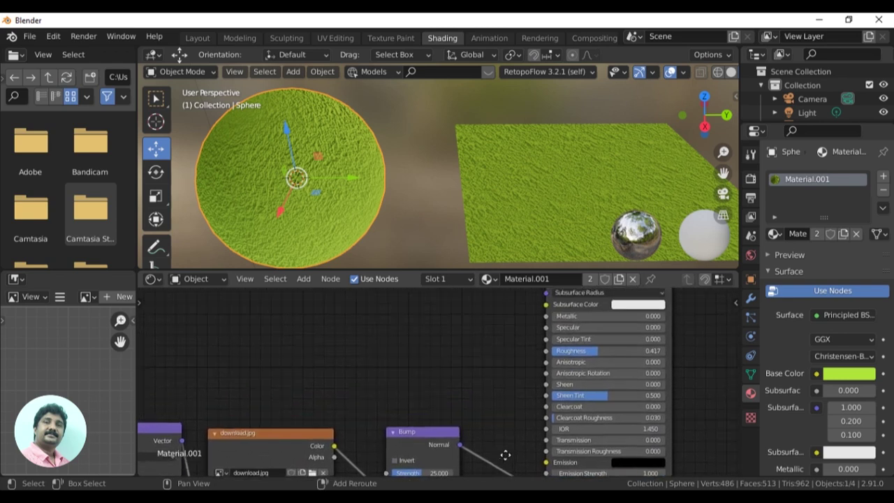
pyautogui.scroll(-1, 496, 399)
pyautogui.moveTo(492, 391)
pyautogui.mouseDown(button='middle')
pyautogui.moveTo(507, 359)
pyautogui.moveTo(487, 373)
pyautogui.moveTo(452, 374)
pyautogui.mouseUp(button='middle')
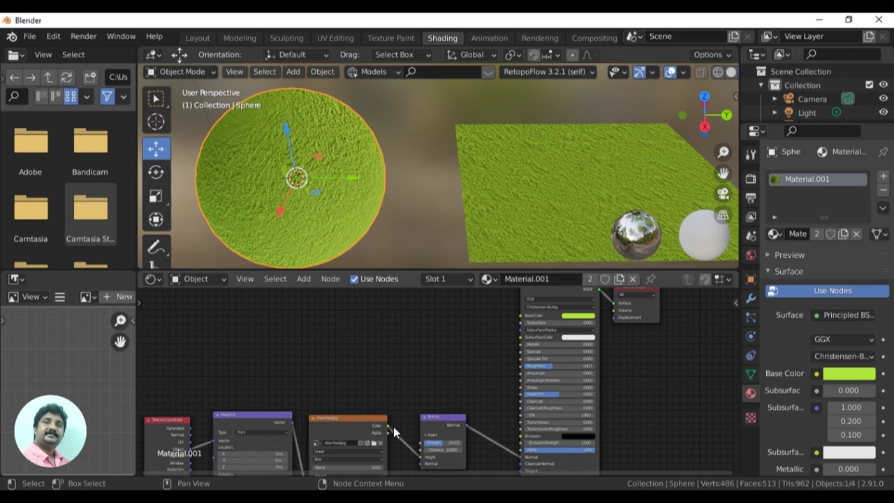
pyautogui.moveTo(389, 428); pyautogui.dragTo(448, 375)
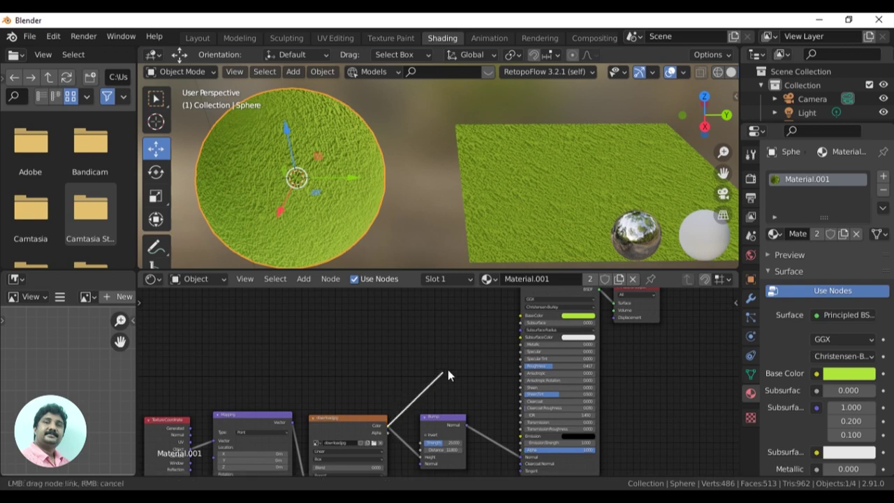
pyautogui.moveTo(497, 333); pyautogui.dragTo(521, 316)
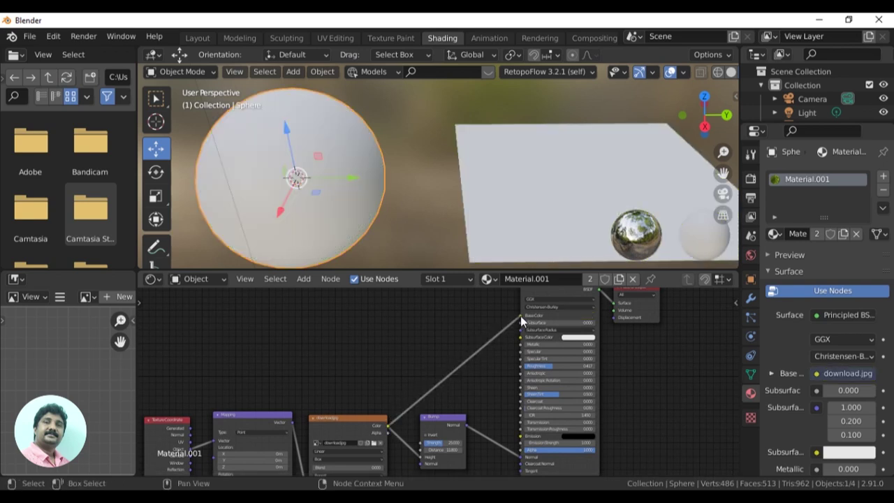
# - Drag the Principled BSDF and Material Output down level with the image and Bump nodes
pyautogui.moveTo(422, 211)
pyautogui.mouseDown(button='middle')
pyautogui.moveTo(507, 195)
pyautogui.moveTo(451, 194)
pyautogui.mouseUp(button='middle')
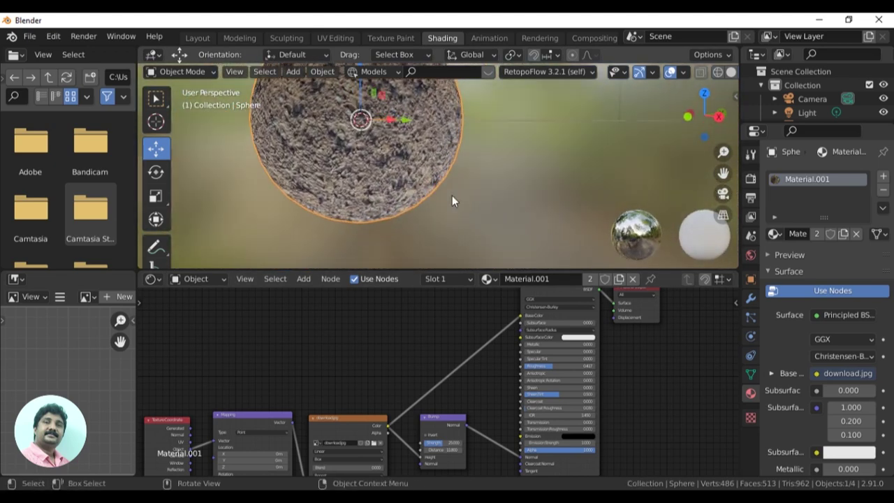
pyautogui.keyDown('shift'); pyautogui.scroll(-4, 485, 384); pyautogui.keyUp('shift')
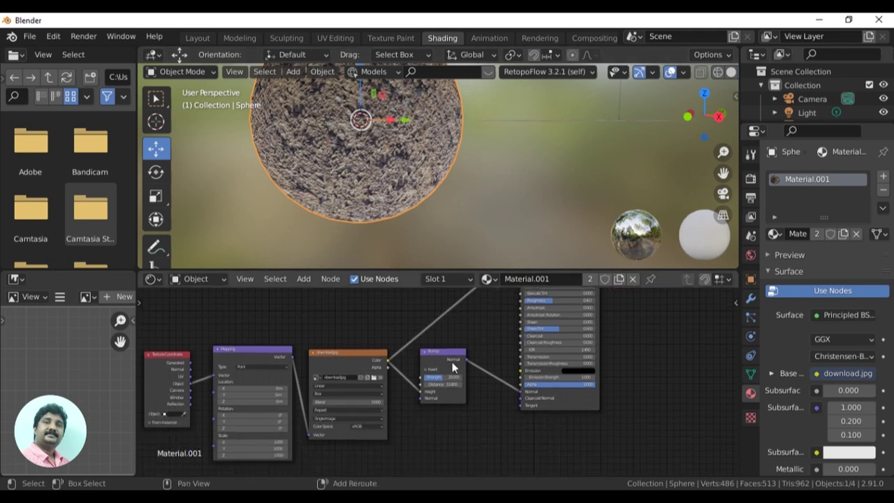
pyautogui.moveTo(473, 355); pyautogui.dragTo(529, 431, button='middle')
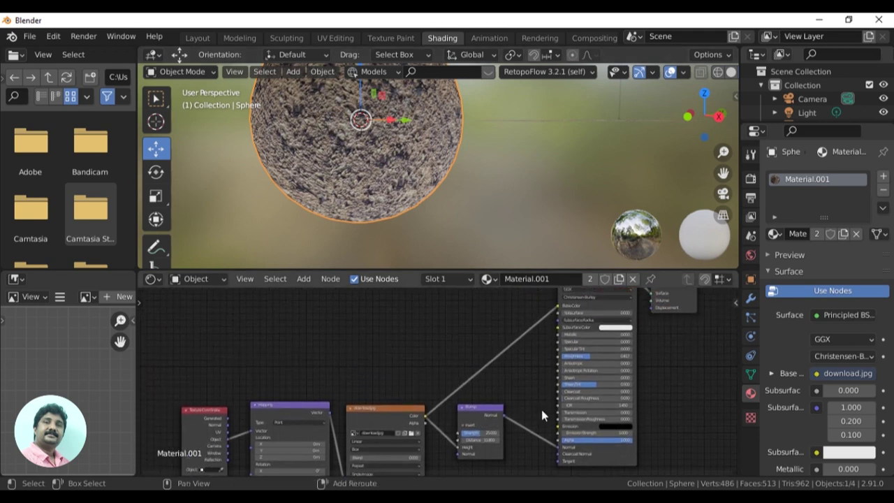
pyautogui.moveTo(583, 317); pyautogui.dragTo(582, 381)
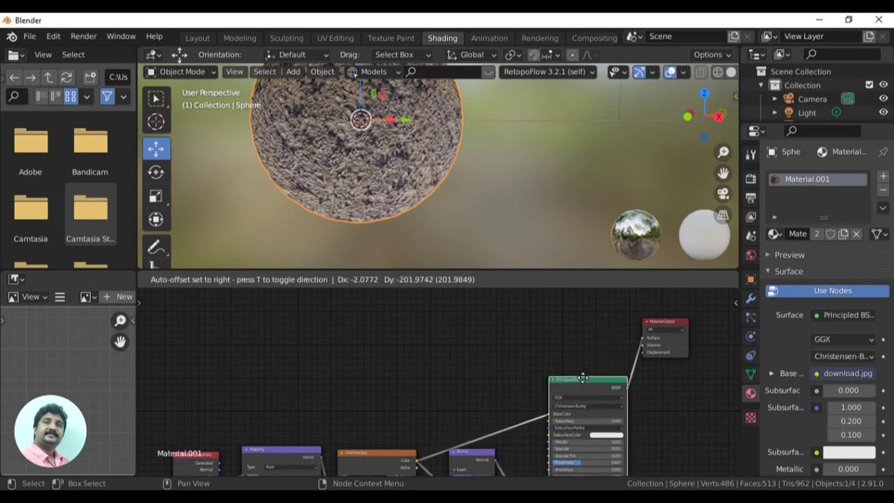
pyautogui.moveTo(662, 321); pyautogui.dragTo(679, 380)
pyautogui.moveTo(489, 251)
pyautogui.mouseDown(button='middle')
pyautogui.moveTo(421, 215)
pyautogui.moveTo(422, 228)
pyautogui.moveTo(445, 216)
pyautogui.moveTo(371, 233)
pyautogui.moveTo(379, 220)
pyautogui.moveTo(416, 211)
pyautogui.moveTo(401, 221)
pyautogui.mouseUp(button='middle')
pyautogui.moveTo(424, 380)
pyautogui.mouseDown(button='middle')
pyautogui.moveTo(454, 304)
pyautogui.moveTo(314, 319)
pyautogui.moveTo(389, 335)
pyautogui.mouseUp(button='middle')
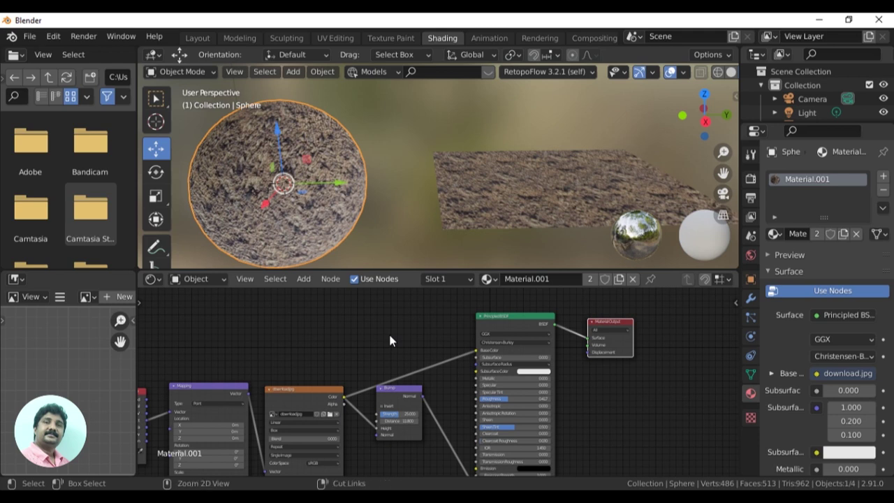
# - Preview the Image Texture output through a Viewer node, then restore the Principled BSDF output
pyautogui.keyDown('ctrl'); pyautogui.keyDown('shift'); pyautogui.click(303, 394); pyautogui.keyUp('shift'); pyautogui.keyUp('ctrl')
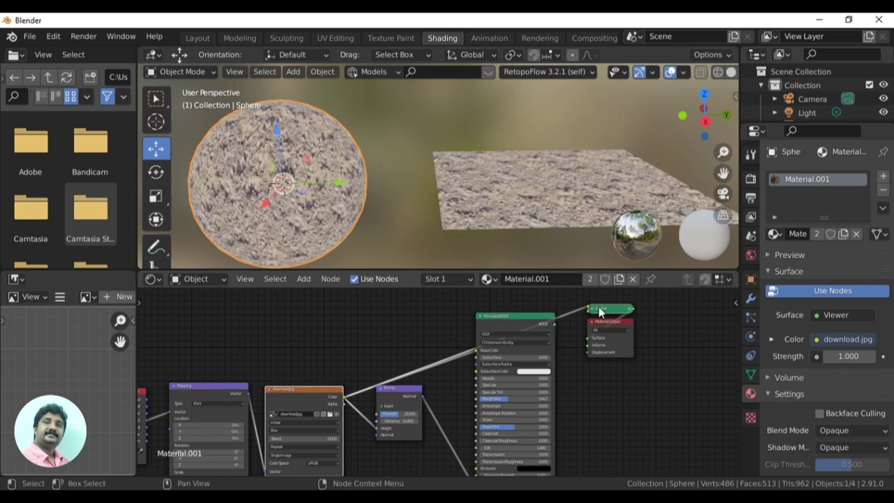
pyautogui.moveTo(600, 311); pyautogui.dragTo(408, 315)
pyautogui.scroll(1, 437, 361)
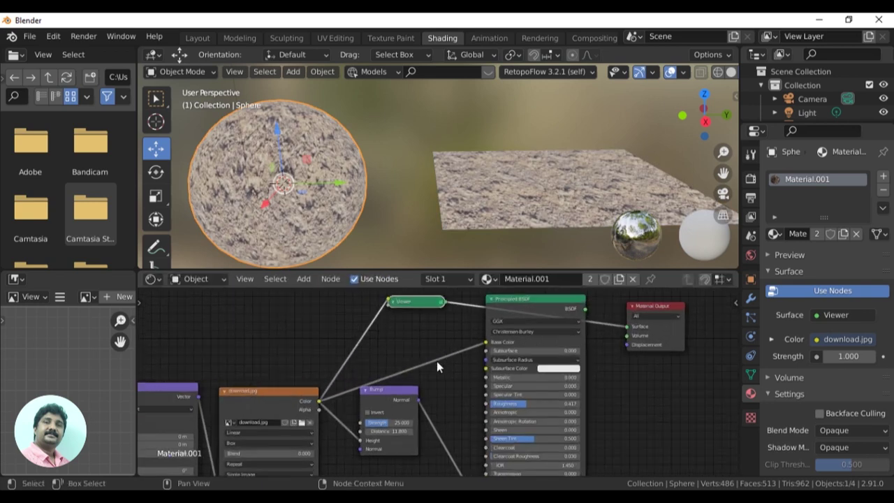
pyautogui.scroll(1, 437, 361)
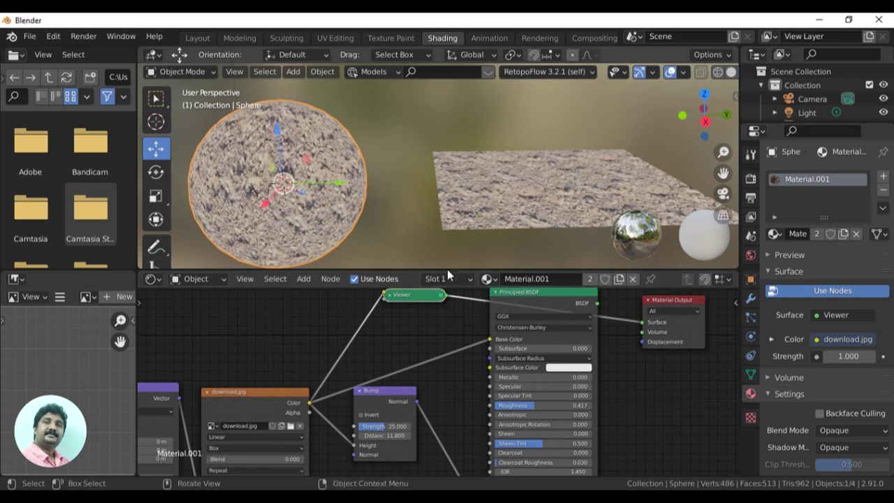
pyautogui.scroll(-1, 640, 379)
pyautogui.scroll(-2, 639, 379)
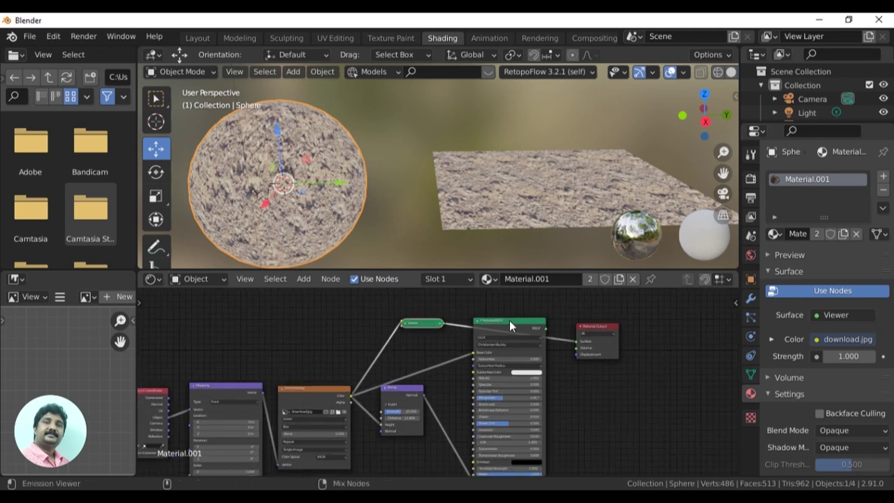
pyautogui.keyDown('ctrl'); pyautogui.keyDown('shift'); pyautogui.click(509, 320); pyautogui.keyUp('shift'); pyautogui.keyUp('ctrl')
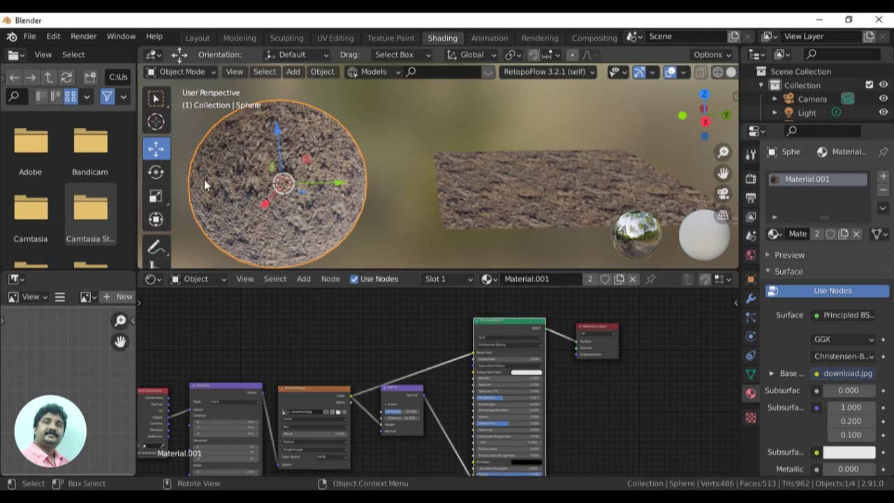
# - Preview the Mapping and Bump outputs, then show download.jpg's raw color via the Viewer above the Principled BSDF
pyautogui.keyDown('ctrl'); pyautogui.keyDown('shift'); pyautogui.click(232, 384); pyautogui.keyUp('shift'); pyautogui.keyUp('ctrl')
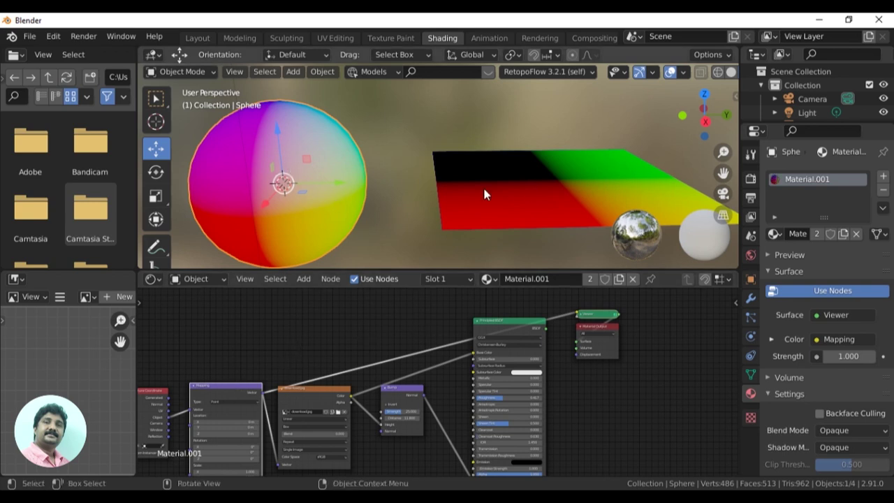
pyautogui.keyDown('ctrl'); pyautogui.keyDown('shift'); pyautogui.click(405, 393); pyautogui.keyUp('shift'); pyautogui.keyUp('ctrl')
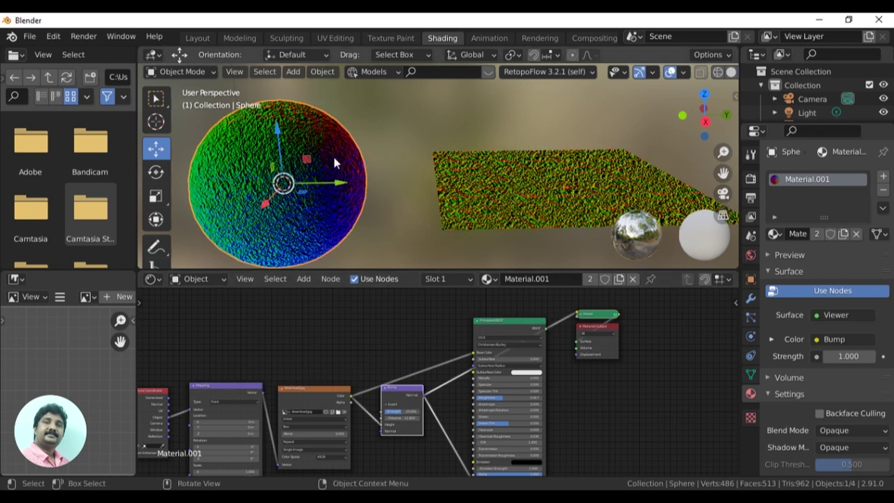
pyautogui.moveTo(541, 209)
pyautogui.mouseDown(button='middle')
pyautogui.moveTo(568, 213)
pyautogui.moveTo(533, 226)
pyautogui.moveTo(553, 209)
pyautogui.mouseUp(button='middle')
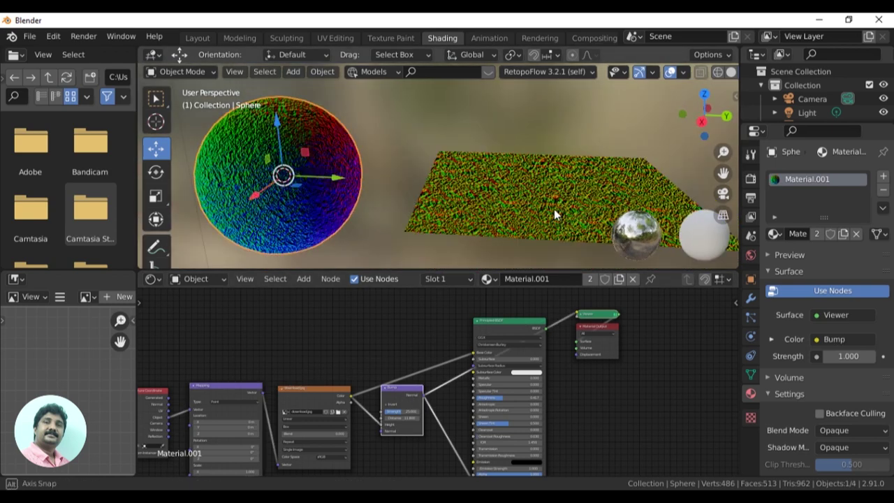
pyautogui.keyDown('ctrl'); pyautogui.keyDown('shift'); pyautogui.click(327, 389); pyautogui.keyUp('shift'); pyautogui.keyUp('ctrl')
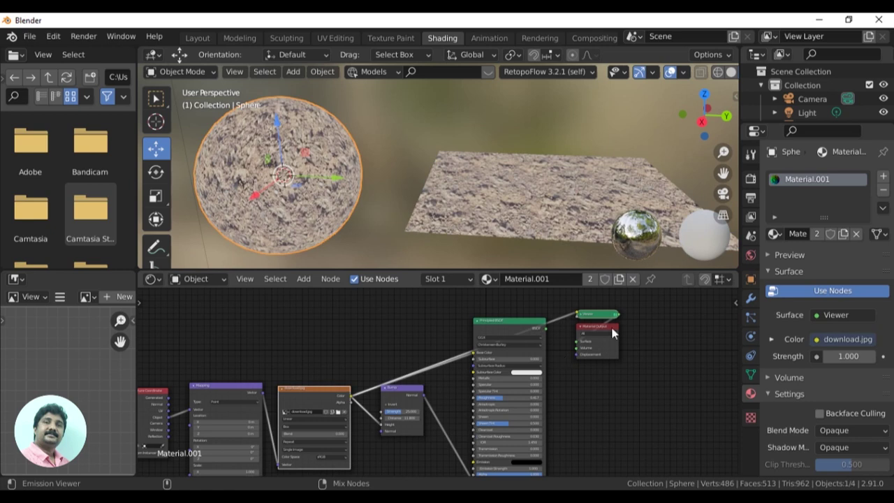
pyautogui.moveTo(605, 317); pyautogui.dragTo(450, 312)
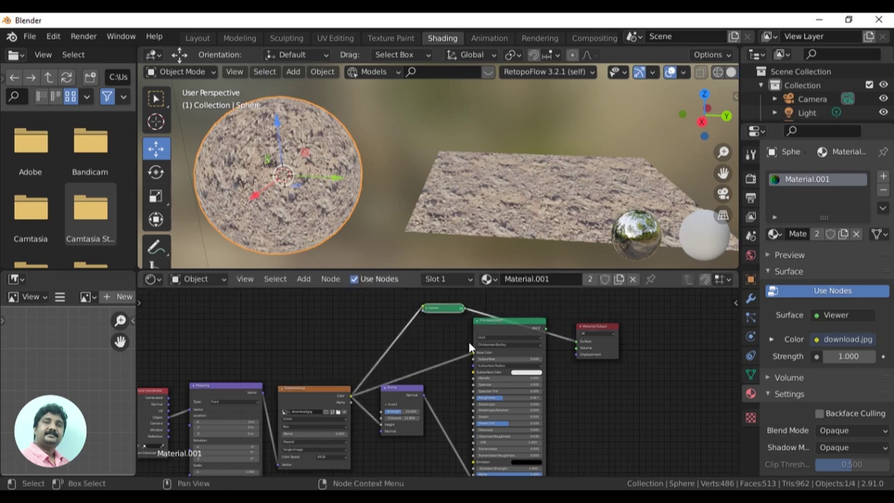
pyautogui.scroll(1, 469, 342)
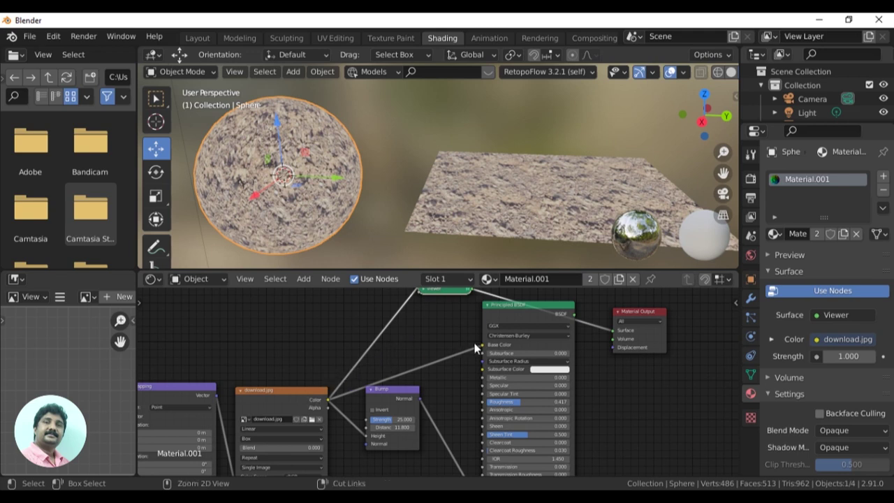
# - Reconnect the Principled BSDF to Material Output and review the rocky sphere and node chain
pyautogui.keyDown('ctrl'); pyautogui.keyDown('shift'); pyautogui.click(554, 304); pyautogui.keyUp('shift'); pyautogui.keyUp('ctrl')
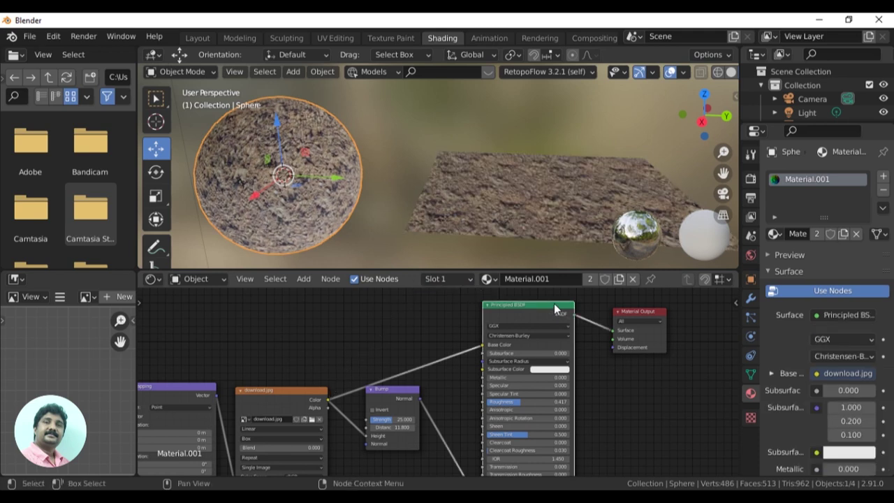
pyautogui.scroll(-2, 555, 369)
pyautogui.moveTo(589, 421)
pyautogui.mouseDown(button='middle')
pyautogui.moveTo(684, 382)
pyautogui.moveTo(645, 400)
pyautogui.mouseUp(button='middle')
pyautogui.scroll(-1, 646, 399)
pyautogui.moveTo(462, 208)
pyautogui.mouseDown(button='middle')
pyautogui.moveTo(592, 200)
pyautogui.moveTo(402, 213)
pyautogui.moveTo(494, 201)
pyautogui.moveTo(481, 246)
pyautogui.mouseUp(button='middle')
pyautogui.scroll(1, 489, 386)
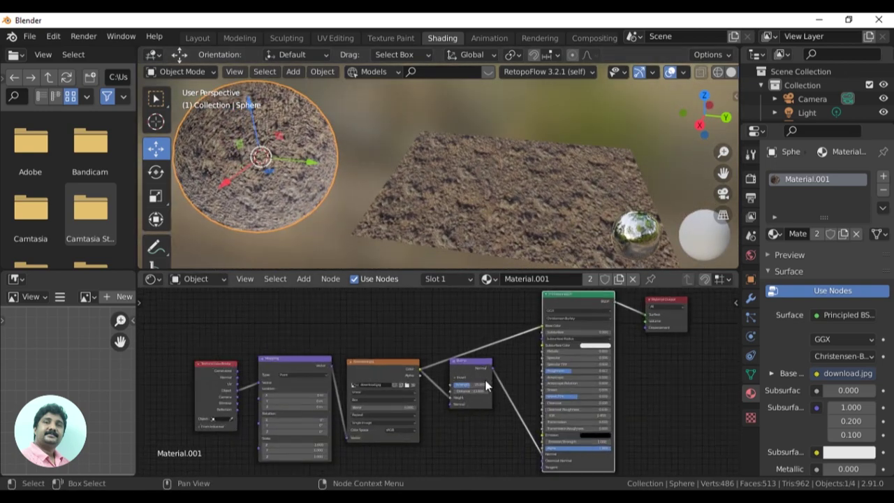
pyautogui.scroll(1, 489, 387)
pyautogui.moveTo(520, 363)
pyautogui.mouseDown(button='middle')
pyautogui.moveTo(560, 346)
pyautogui.moveTo(545, 336)
pyautogui.moveTo(550, 356)
pyautogui.moveTo(501, 370)
pyautogui.moveTo(455, 371)
pyautogui.moveTo(536, 391)
pyautogui.mouseUp(button='middle')
pyautogui.scroll(1, 463, 373)
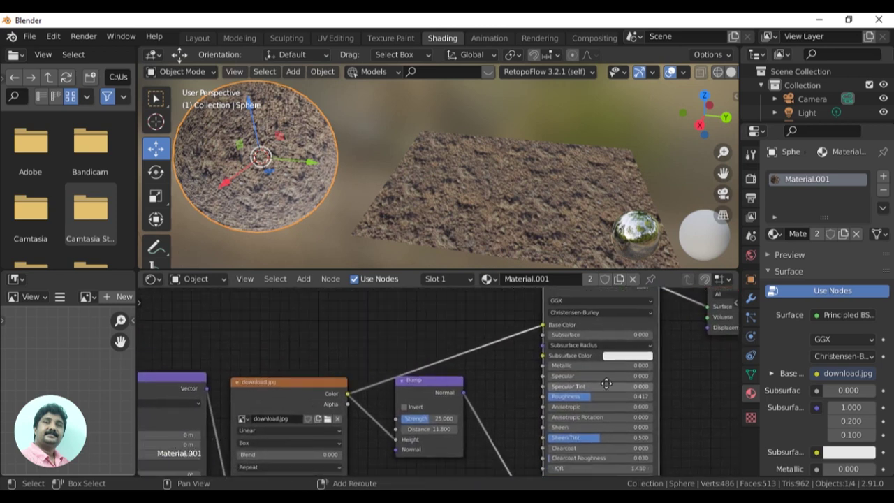
pyautogui.scroll(-1, 548, 389)
pyautogui.scroll(-1, 559, 389)
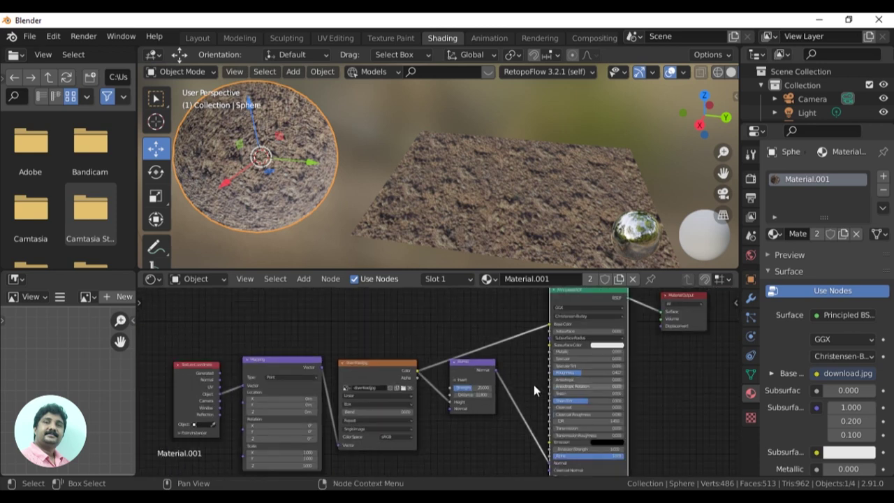
pyautogui.scroll(-1, 534, 390)
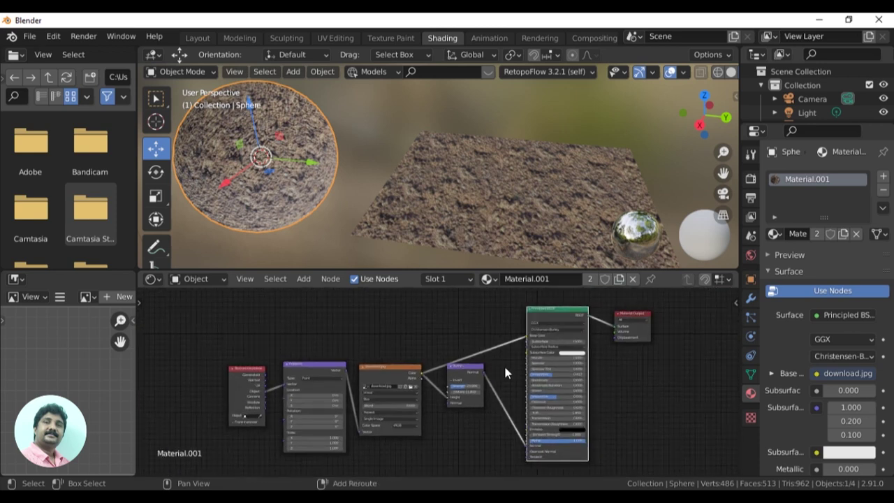